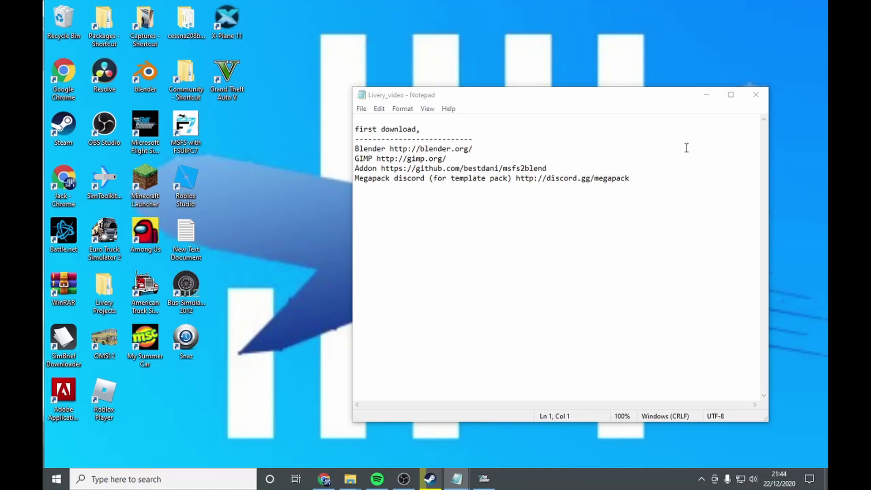
- Select the discord.gg/megapack link in Notepad and bring up the Discord #template-pack-install channel
left_click_drag(667, 184, 515, 178)
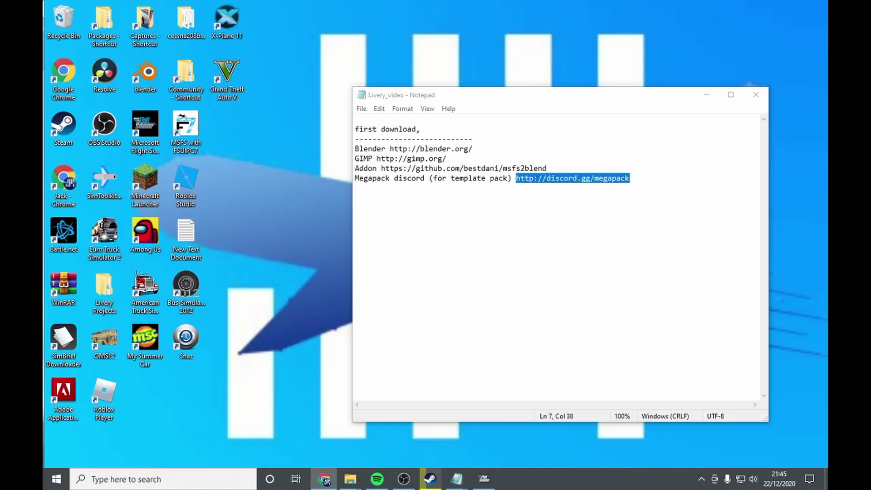
left_click(324, 478)
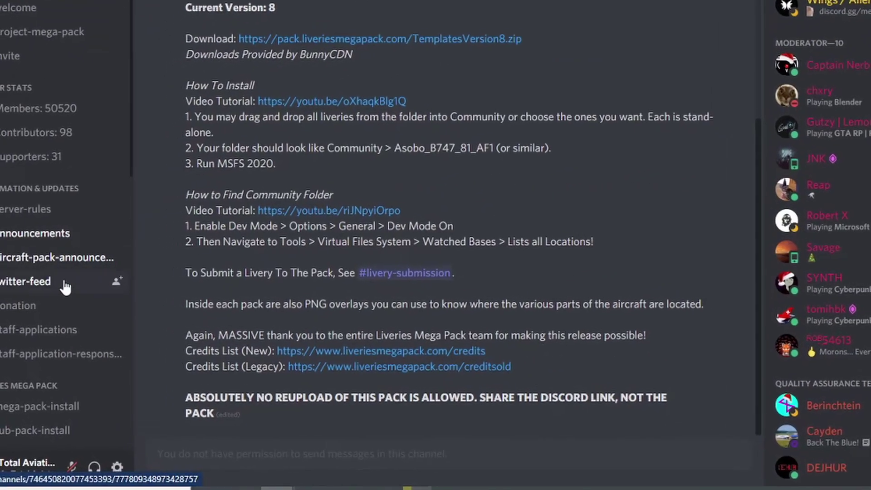
- Highlight the template pack's 'Current Version: 8' line and its Download link in Discord
scroll(148, 321, "down", 3)
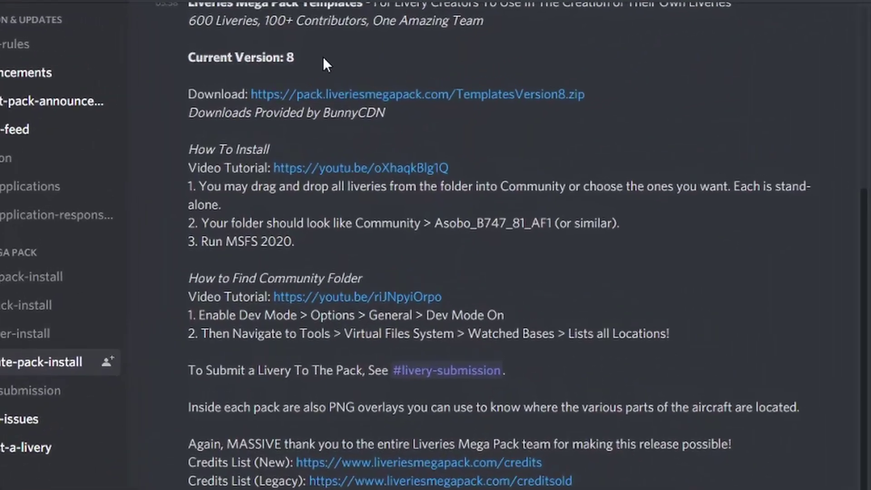
left_click_drag(146, 56, 310, 56)
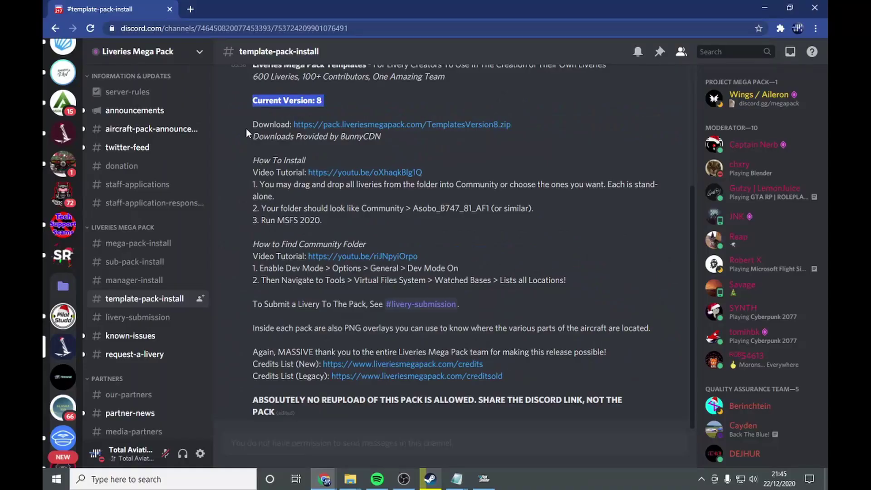
left_click_drag(254, 128, 445, 128)
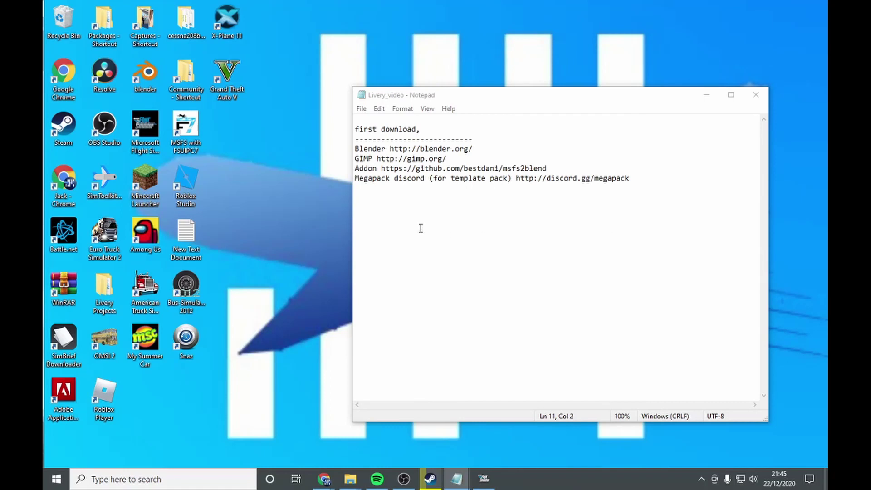
- Select the github.com/bestdani/msfs2blend URL and reveal the repository's Code > Download ZIP option
left_click_drag(549, 168, 409, 169)
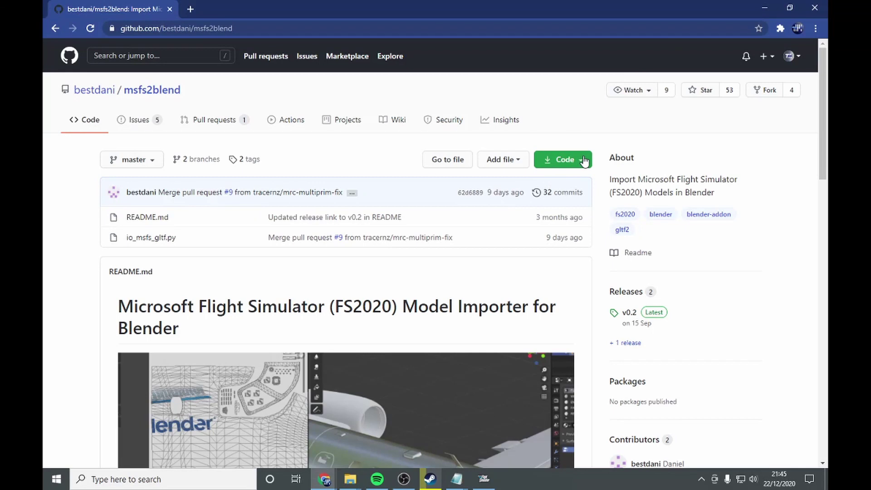
left_click(584, 161)
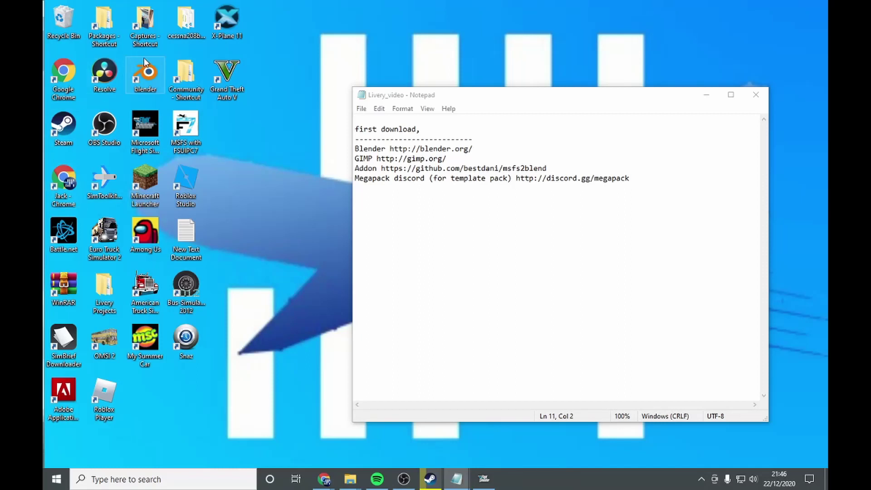
- Launch Blender and delete the default camera, cube and light
double_click(146, 76)
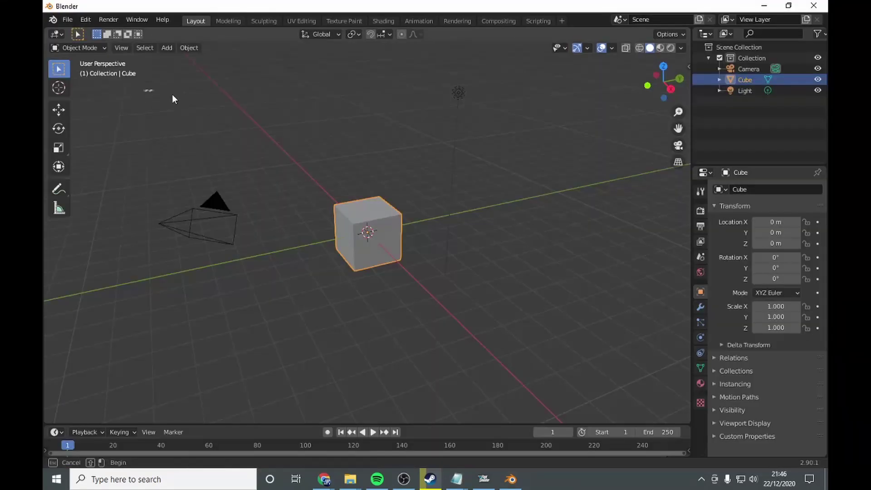
left_click_drag(142, 89, 607, 352)
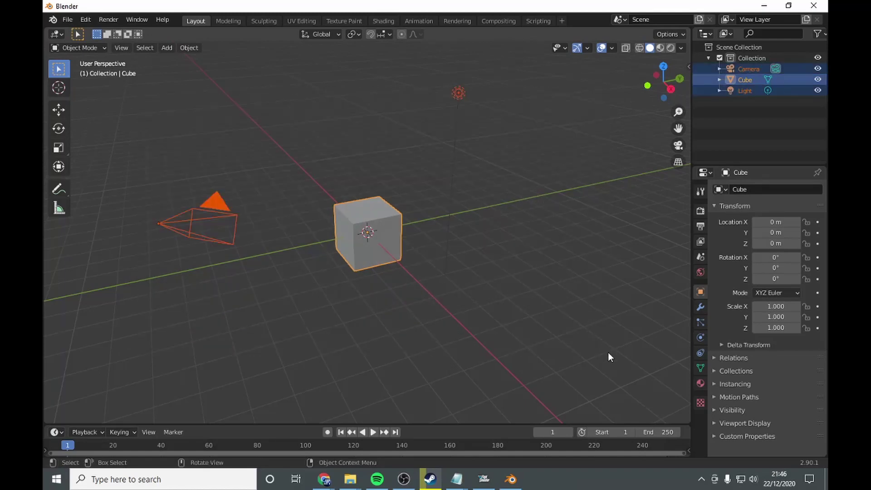
key("Delete")
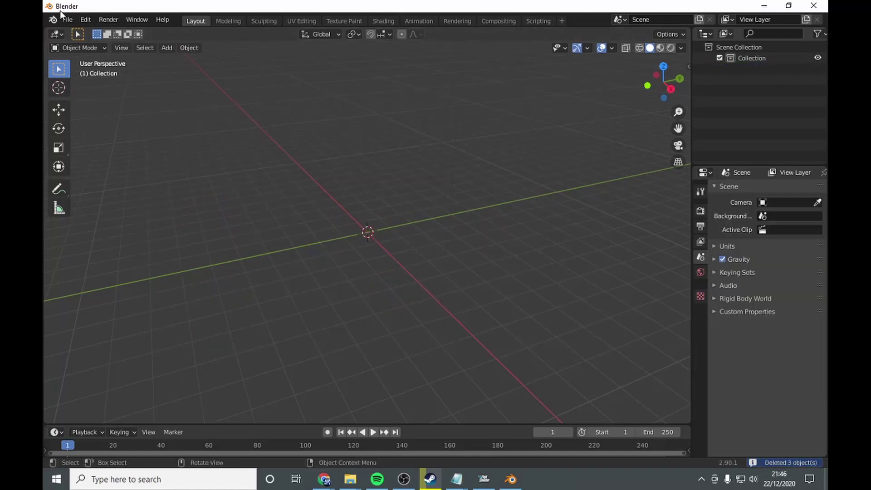
- Open Edit > Preferences on the Add-ons section
left_click(64, 22)
mouse_move(53, 21)
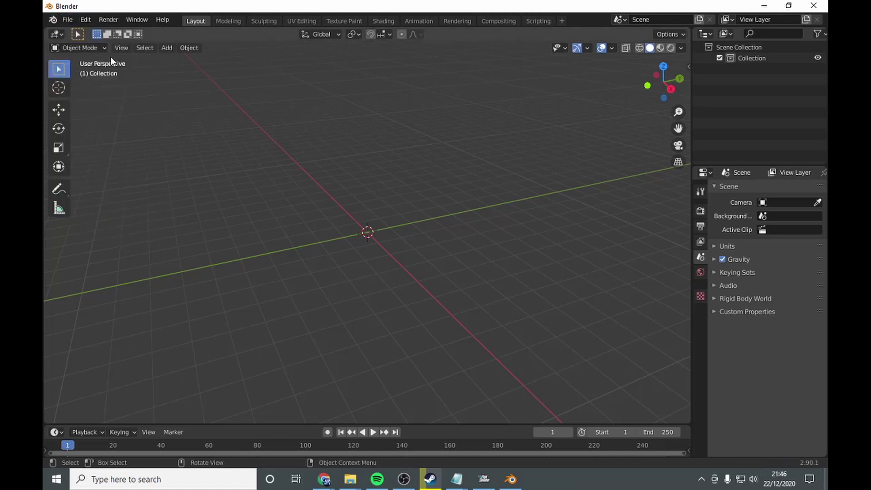
left_click(71, 21)
mouse_move(112, 168)
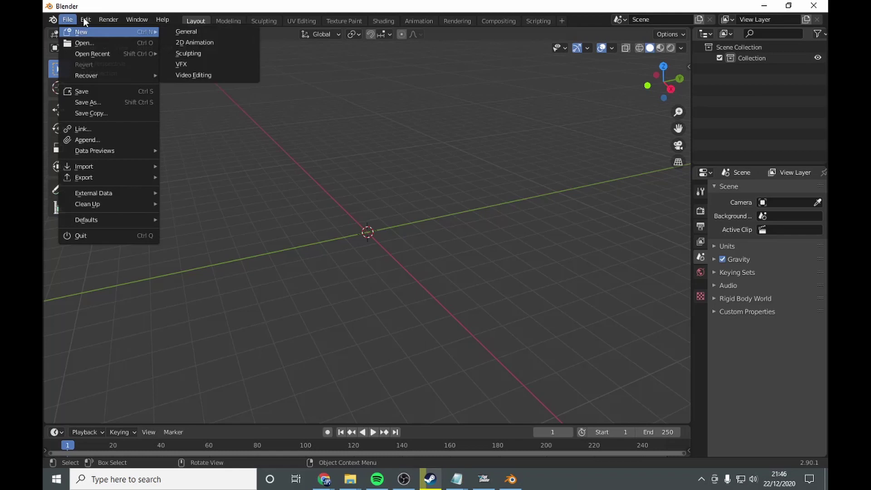
mouse_move(83, 17)
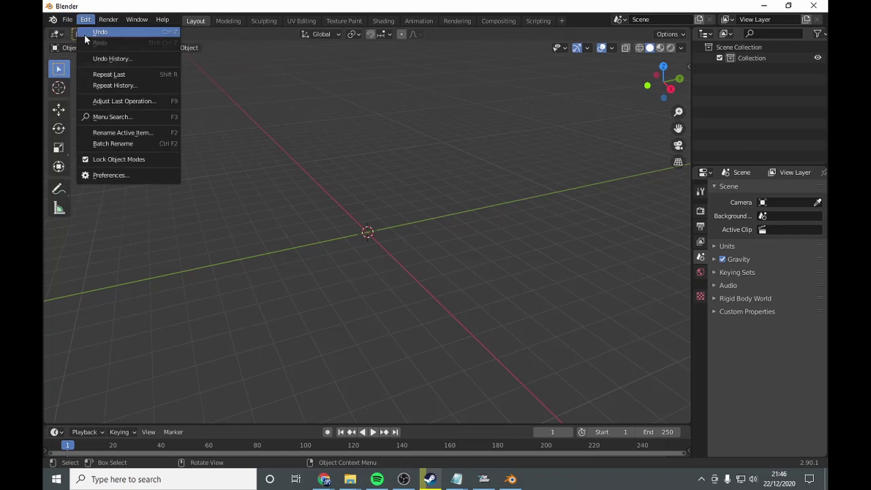
left_click(66, 20)
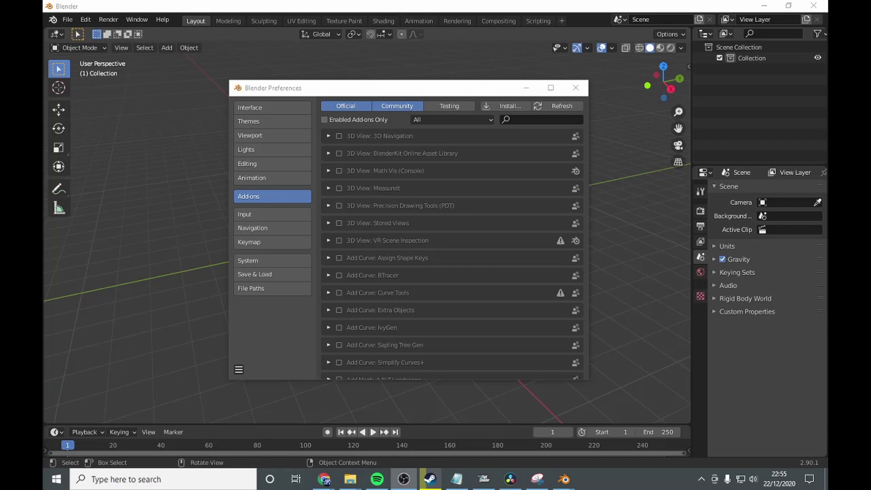
- Install the io_msfs_gltf.py add-on from video file\msfs2blend-master\msfs2blend-master
left_click(576, 88)
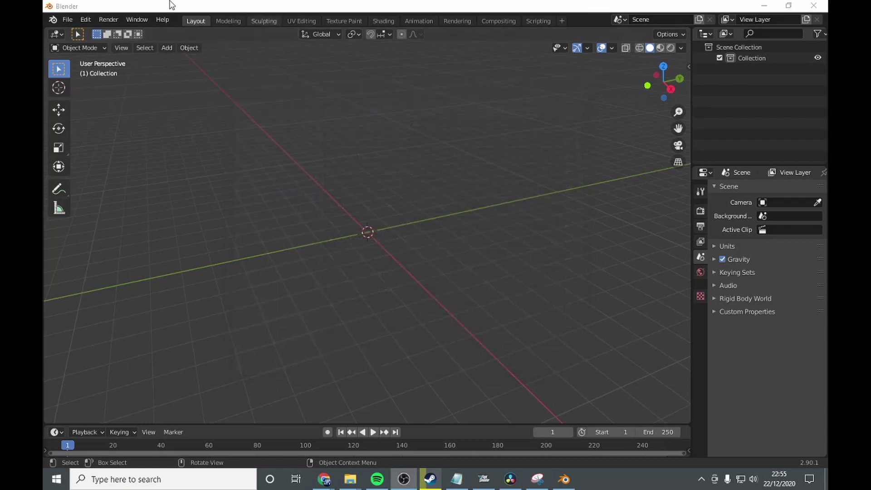
left_click(99, 19)
mouse_move(80, 18)
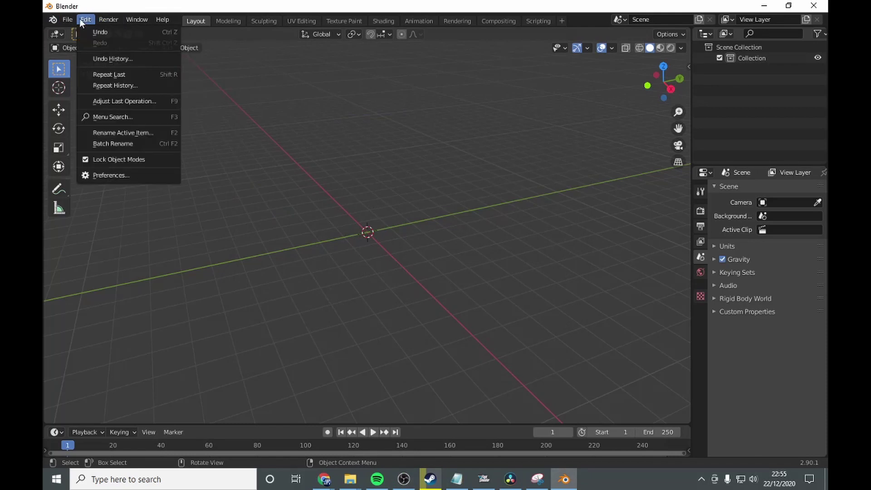
left_click(113, 175)
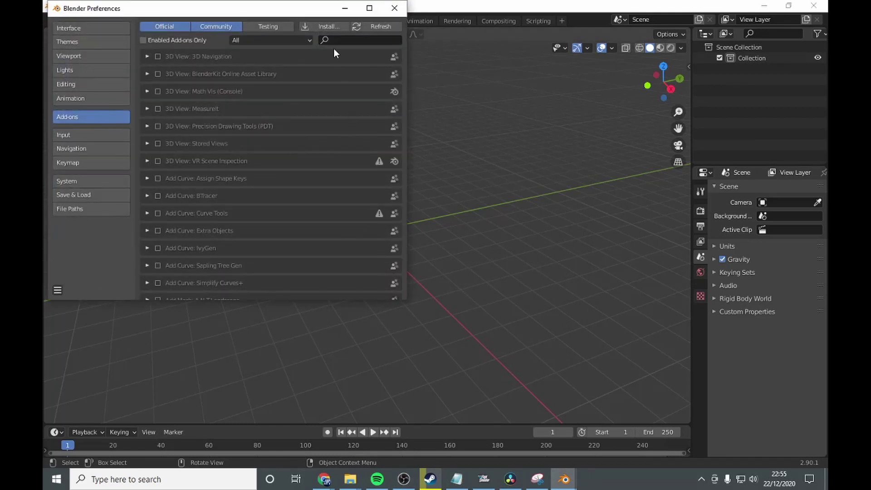
left_click(331, 26)
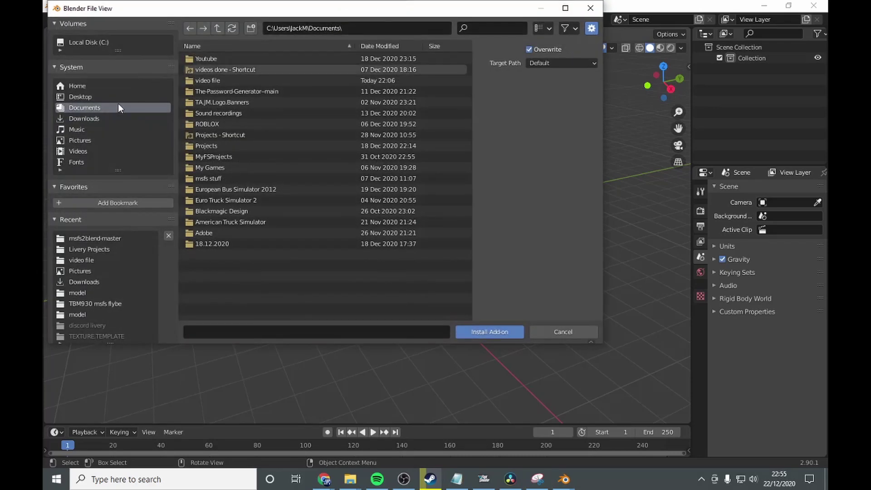
double_click(217, 80)
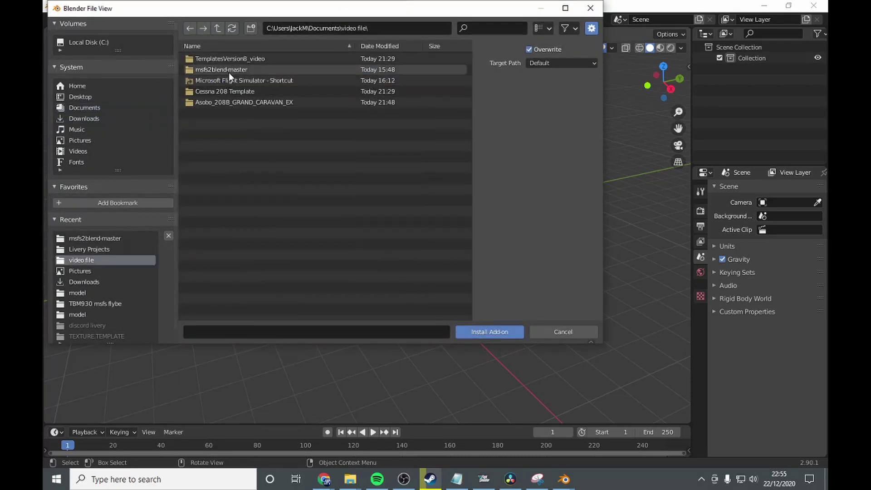
double_click(229, 71)
double_click(230, 58)
left_click(225, 58)
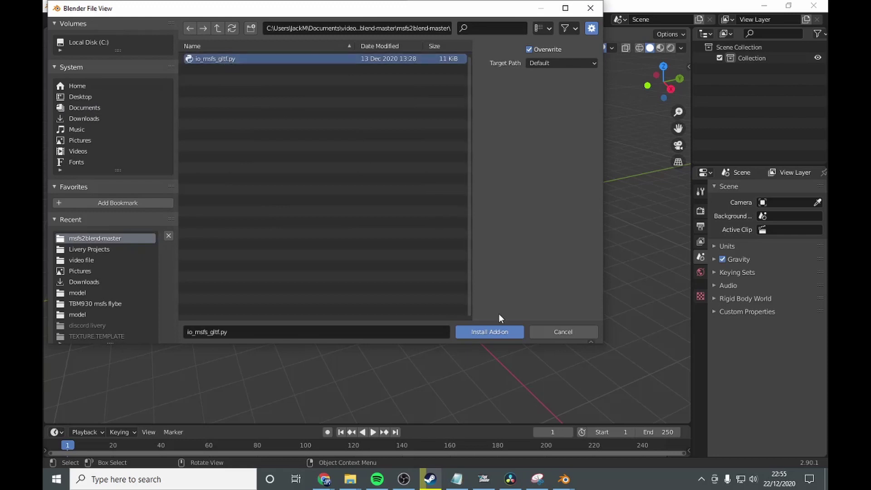
left_click(492, 332)
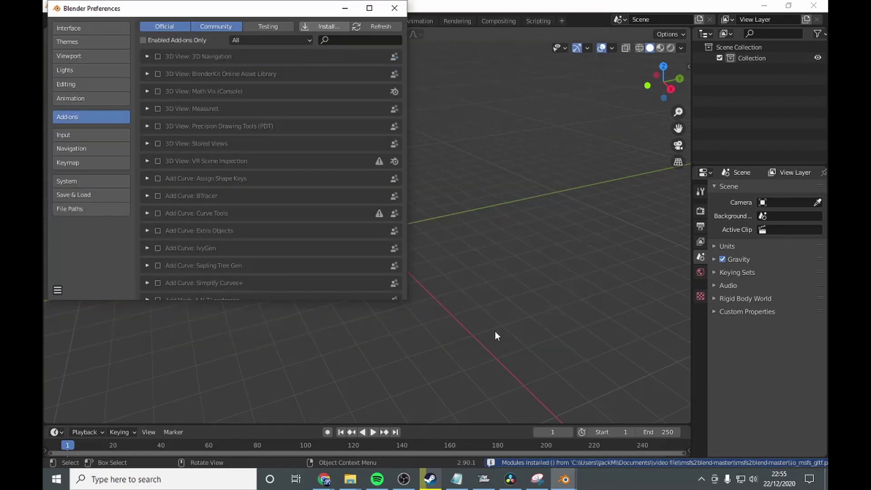
- Search the add-ons for 'msf' to confirm the MSFS glTF Importer is enabled
left_click(362, 43)
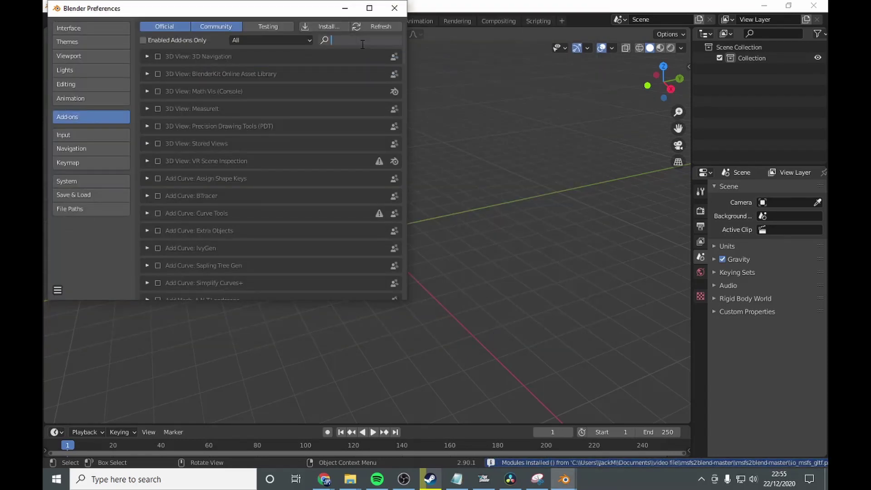
type("msfs")
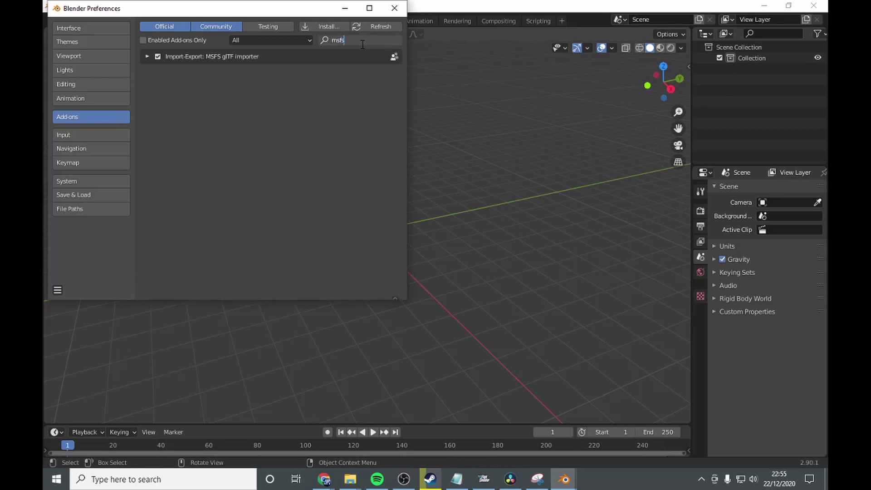
key("Return")
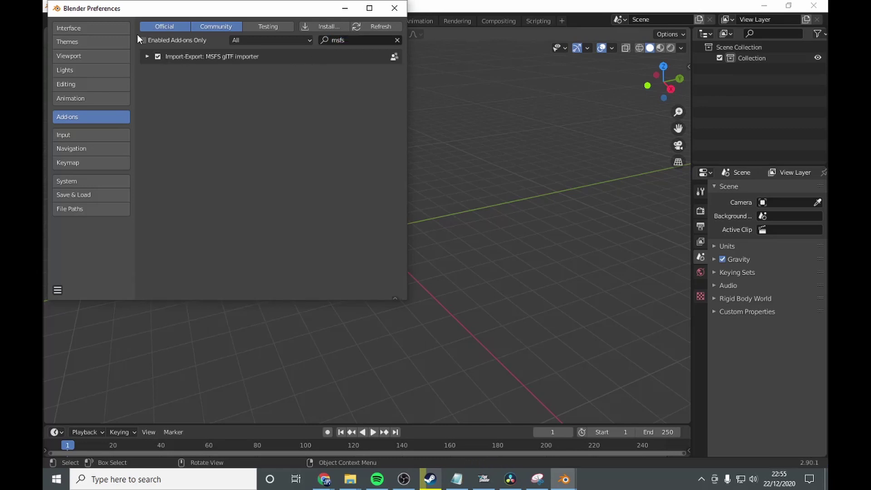
- Import 208B_GRAND_CARAVAN_EX_LOD00.gltf from the Asobo_208B_GRAND_CARAVAN_EX model folder
left_click(394, 7)
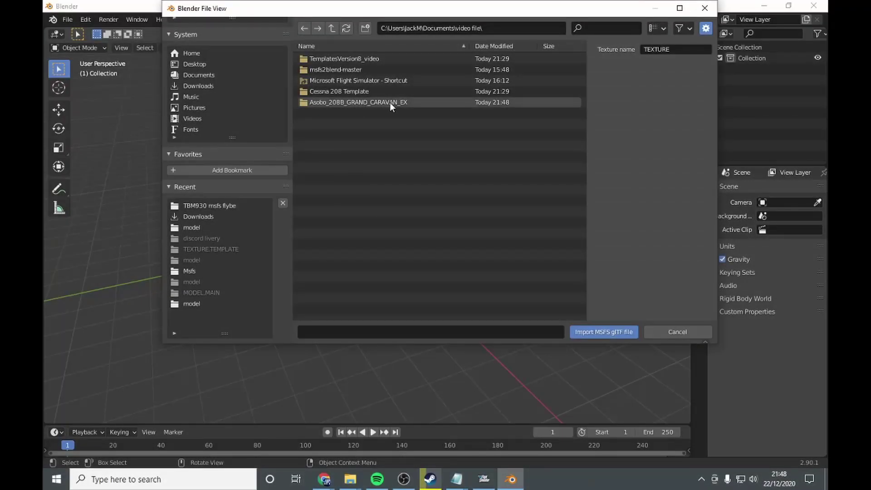
double_click(393, 103)
double_click(384, 100)
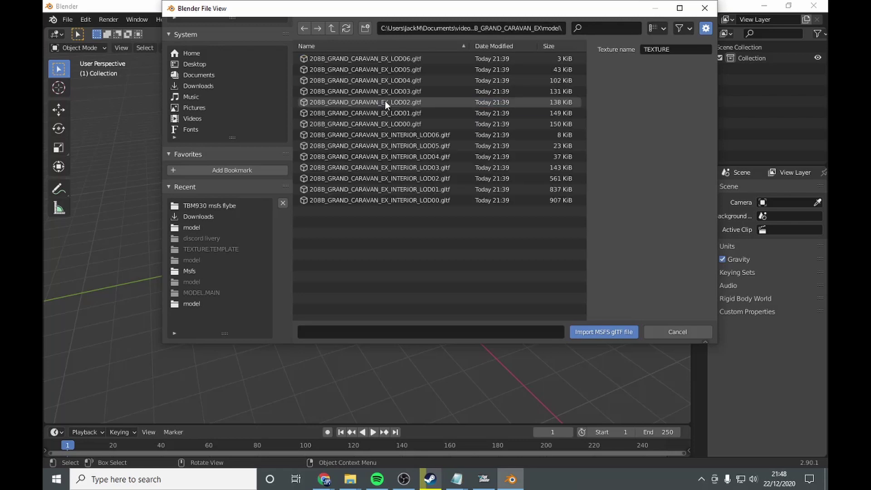
left_click(405, 124)
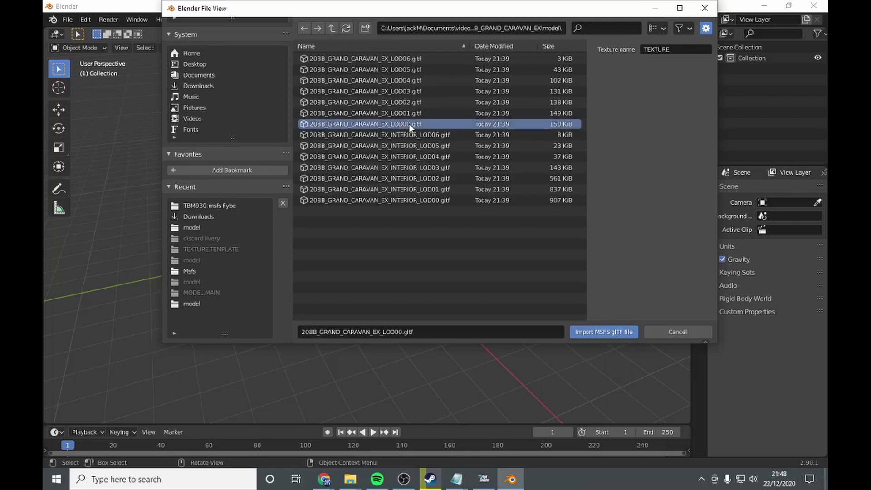
left_click(610, 331)
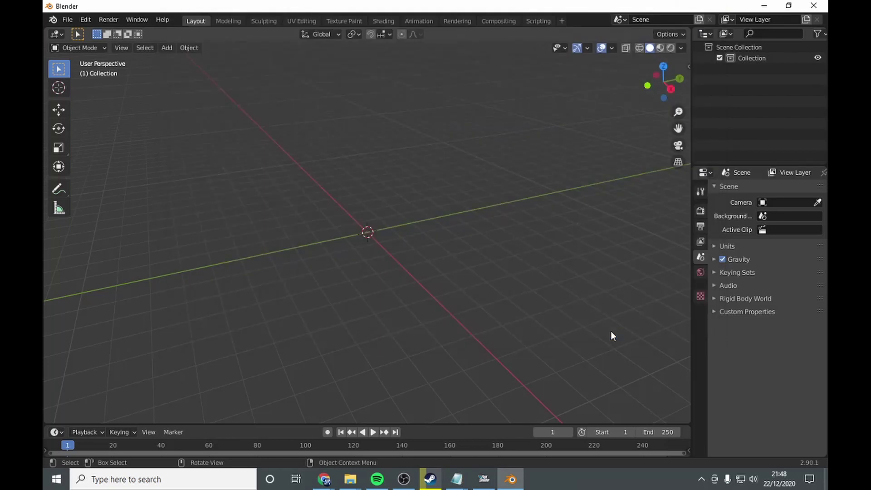
scroll(321, 200, "down", 4)
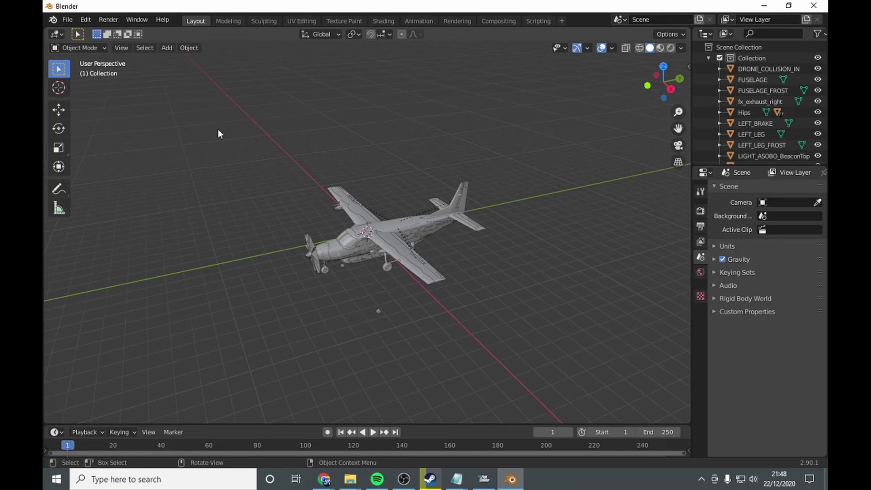
left_click_drag(225, 125, 560, 356)
left_click(776, 33)
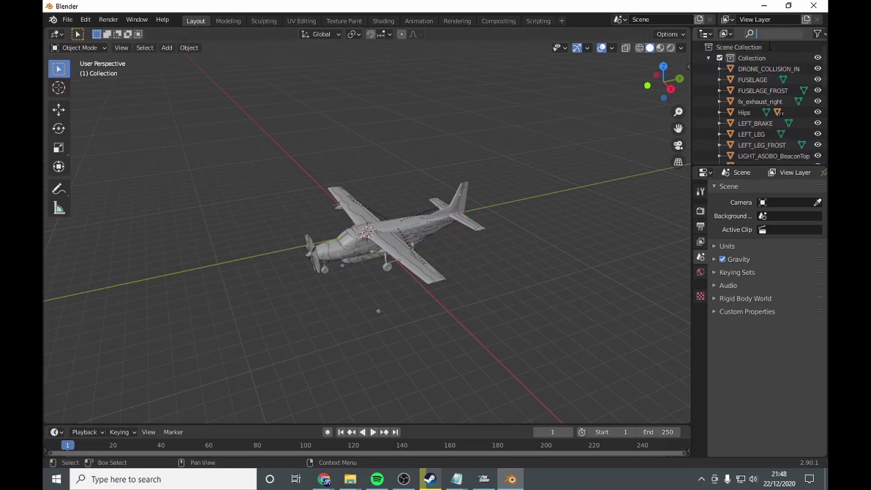
type("fu")
left_click(752, 68)
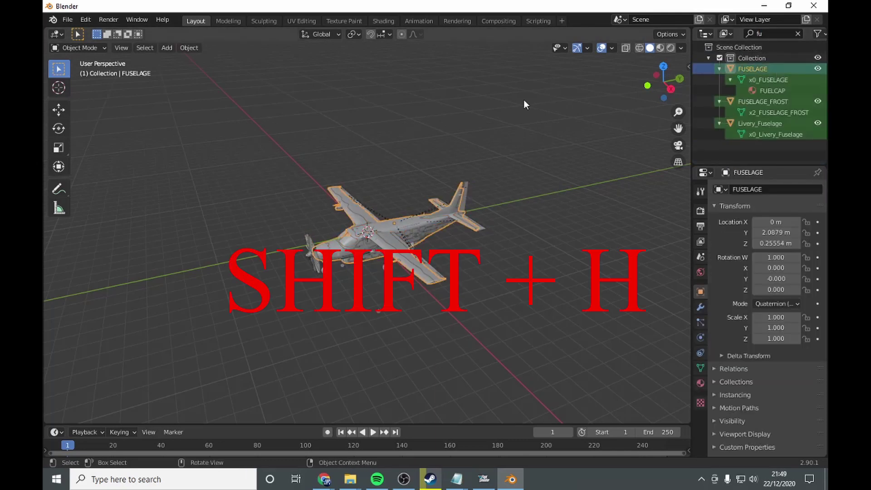
key("shift+h")
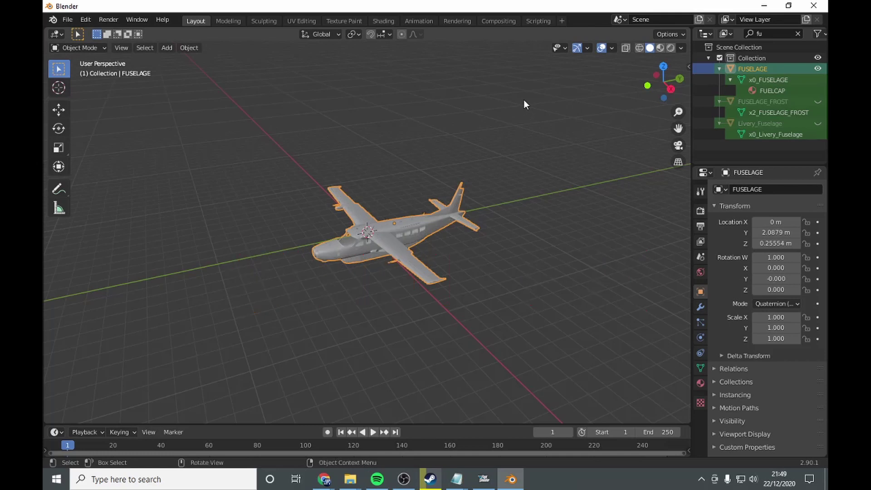
left_click(523, 99)
scroll(459, 197, "up", 5)
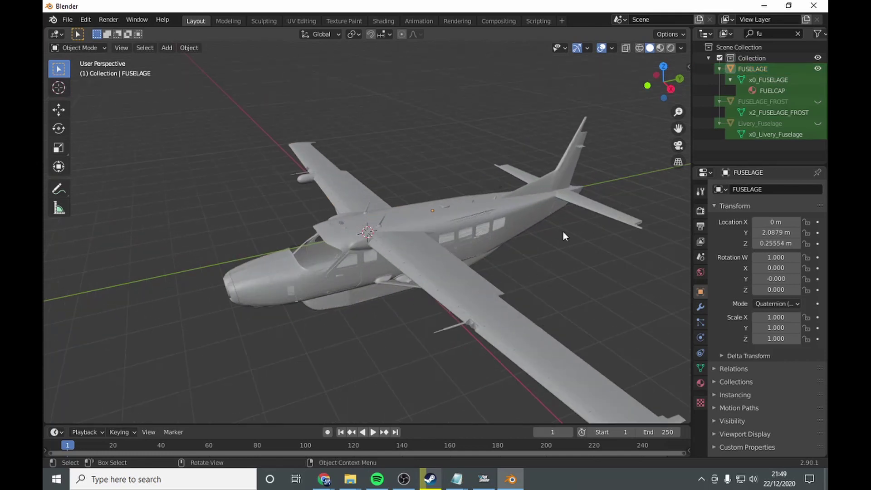
scroll(456, 230, "down", 3)
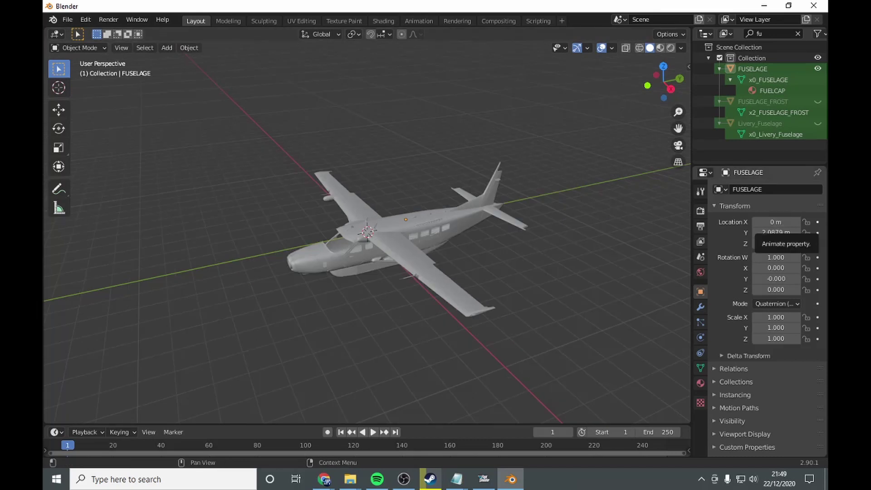
- In Texture Paint, add a Base Color texture slot keeping the name HULL Base Color
left_click(341, 21)
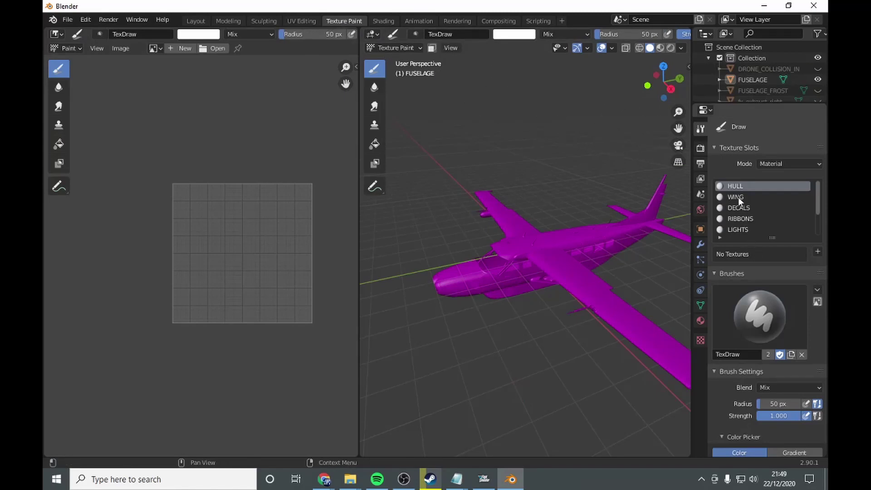
left_click(816, 252)
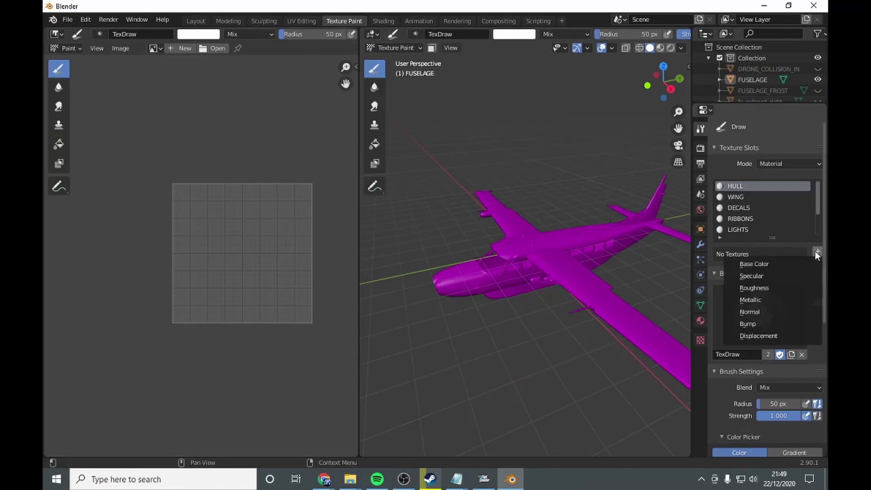
left_click(786, 264)
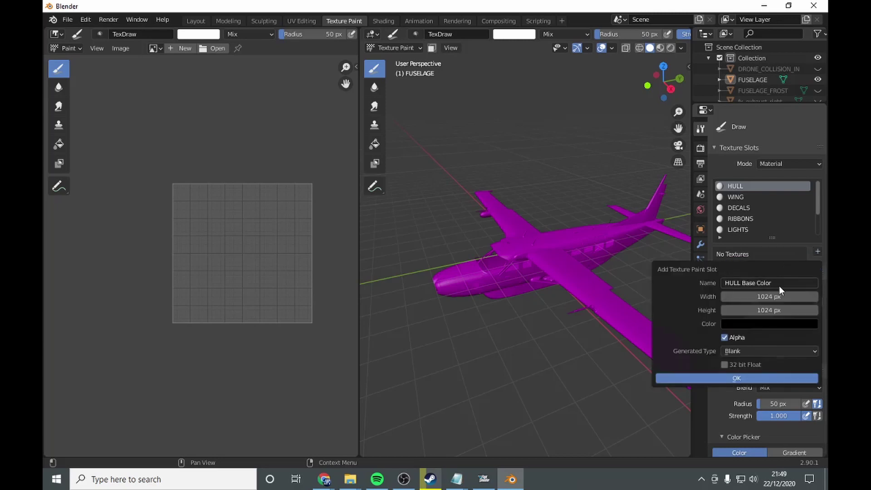
left_click(779, 284)
key("Return")
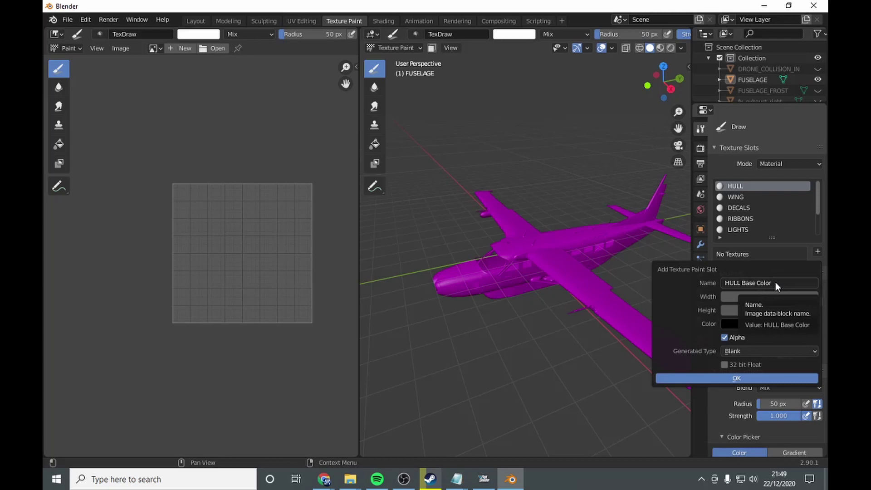
- Set the new texture's width to 4096 px
left_click(780, 297)
type("1024")
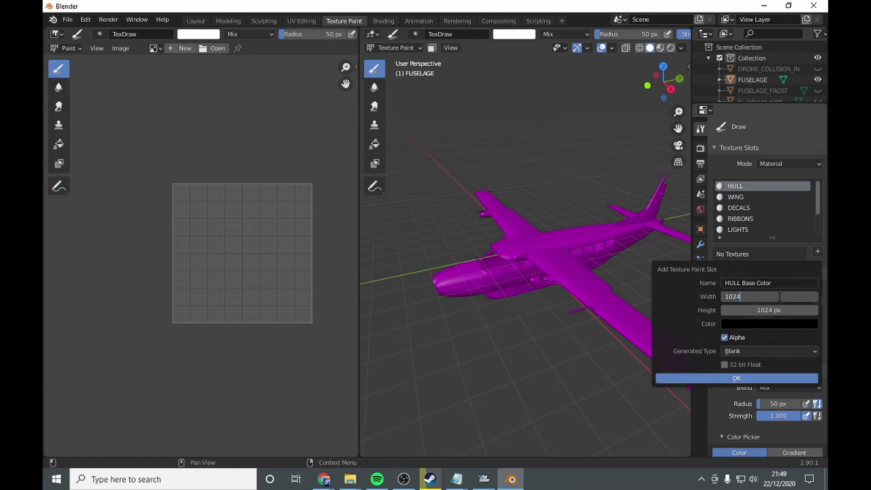
type("*2")
key("Return")
left_click(787, 298)
key("BackSpace")
key("BackSpace")
key("BackSpace")
key("BackSpace")
type("409")
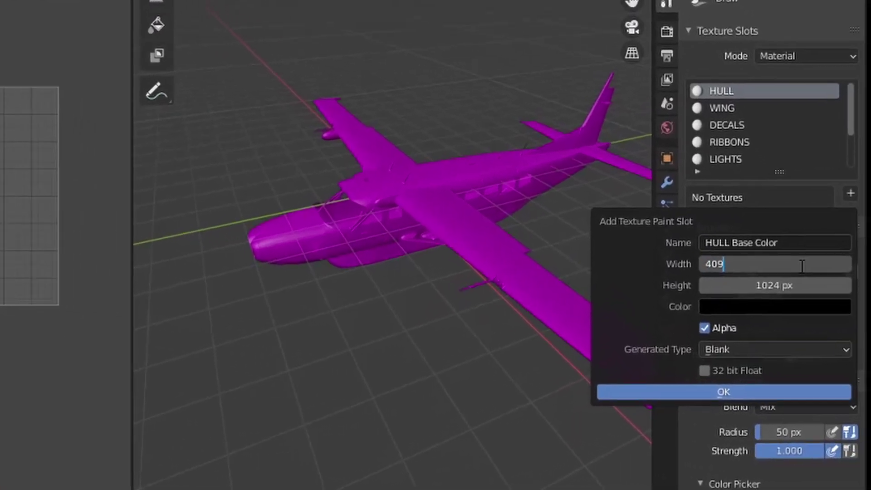
type("6")
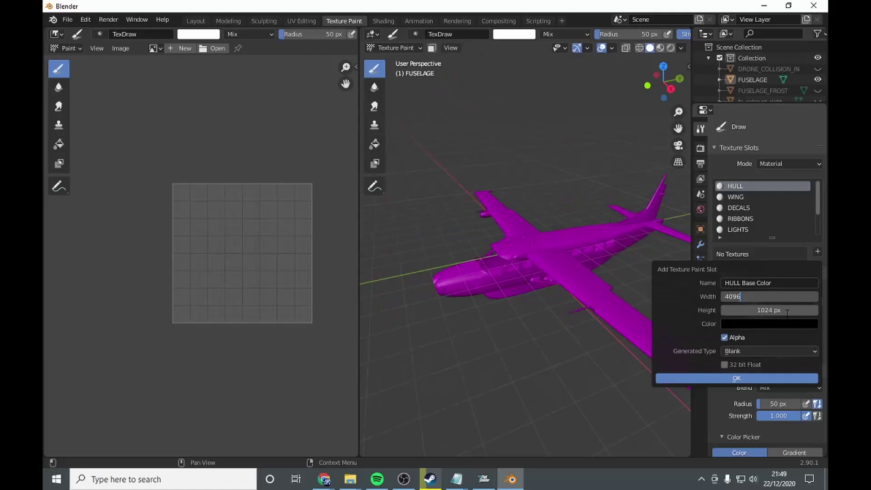
key("Return")
- Set the height to 4096 px and the fill colour to white, then create the texture
left_click(787, 312)
key("BackSpace")
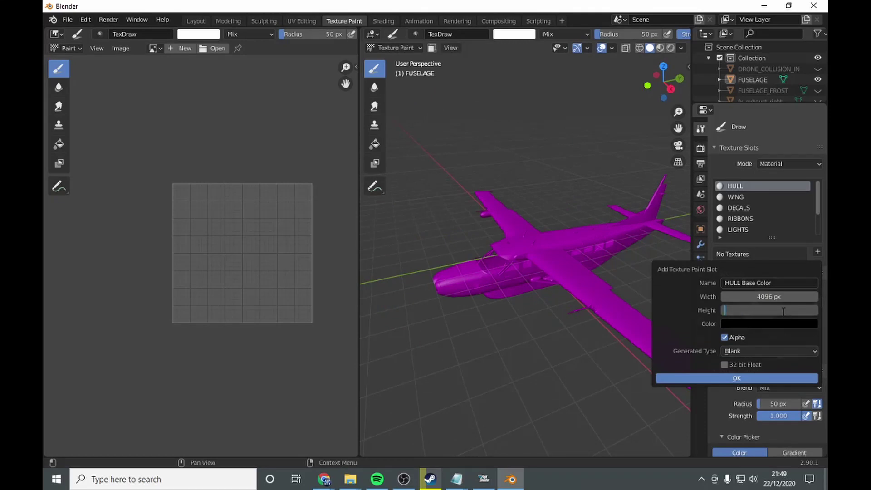
type("4096")
key("Return")
left_click(747, 324)
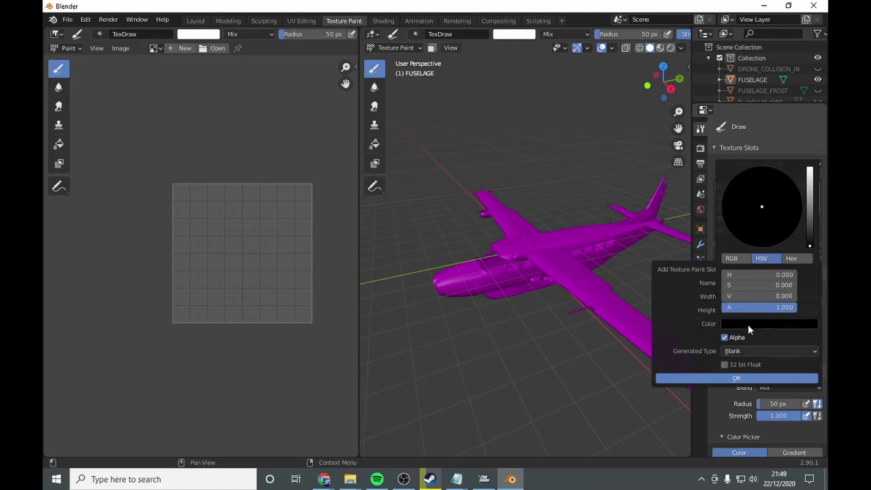
left_click_drag(809, 236, 809, 167)
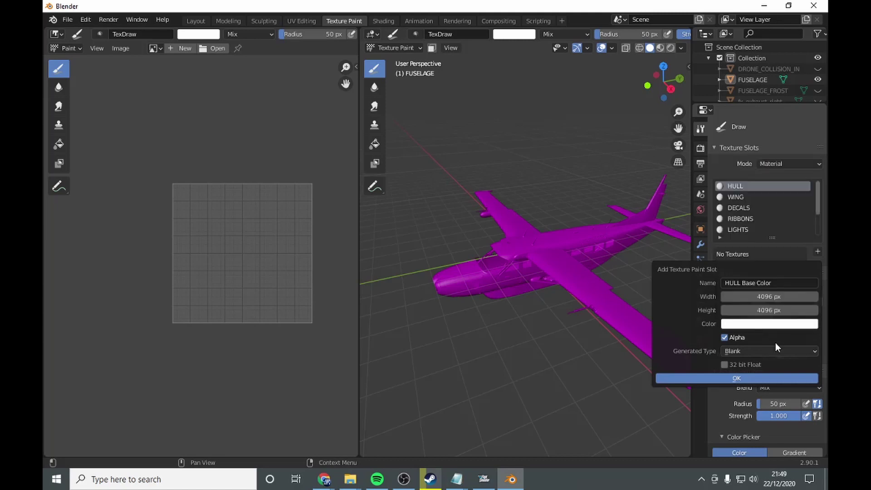
left_click(762, 375)
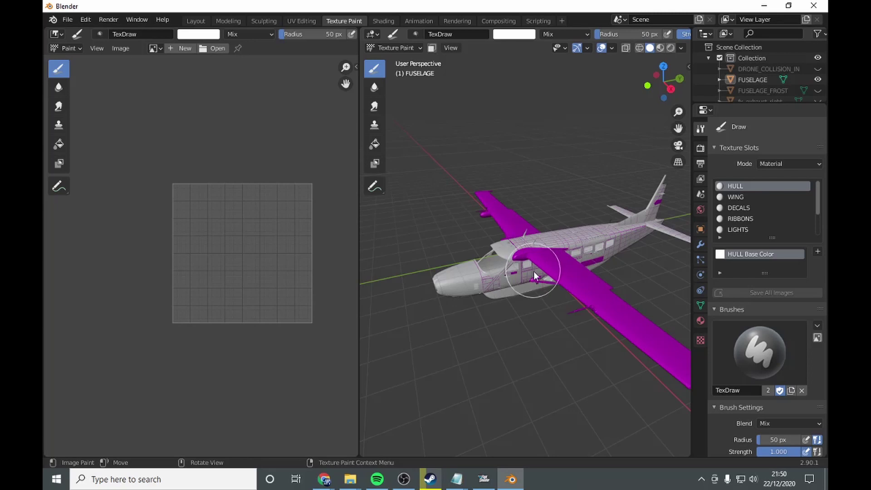
- Display the HULL Base Color image in the Image Editor
left_click(158, 47)
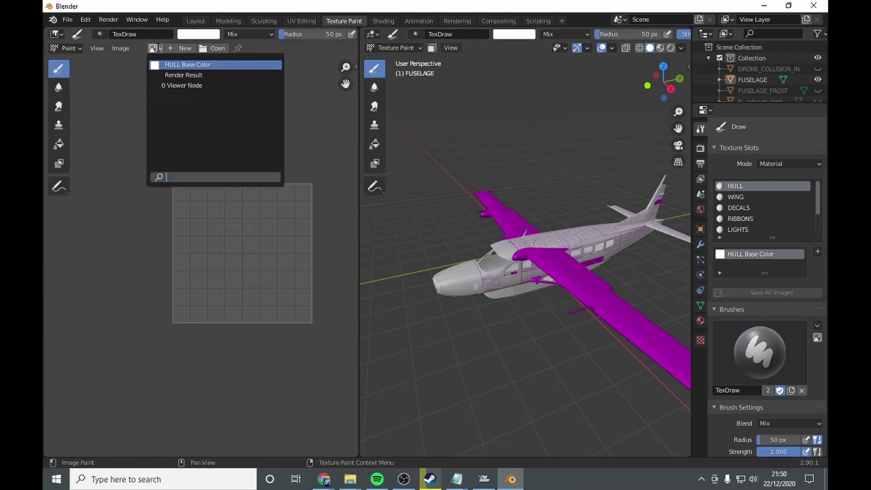
left_click(211, 67)
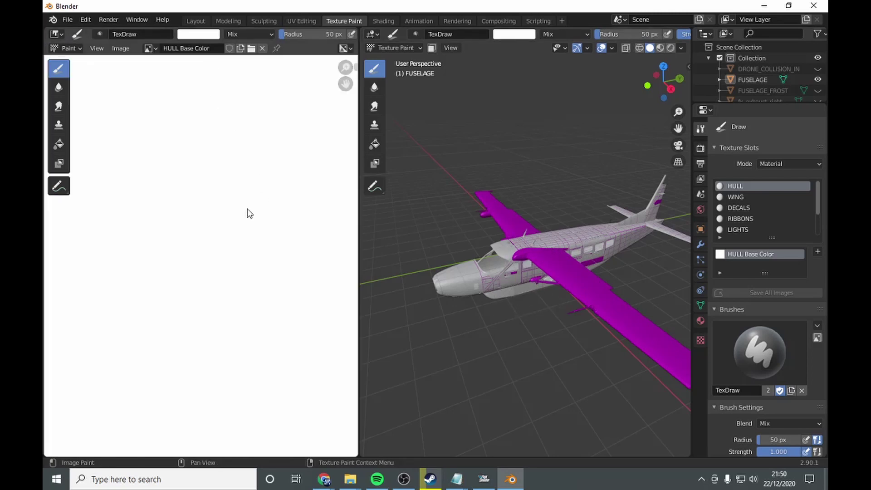
scroll(247, 212, "down", 7)
scroll(226, 257, "up", 3)
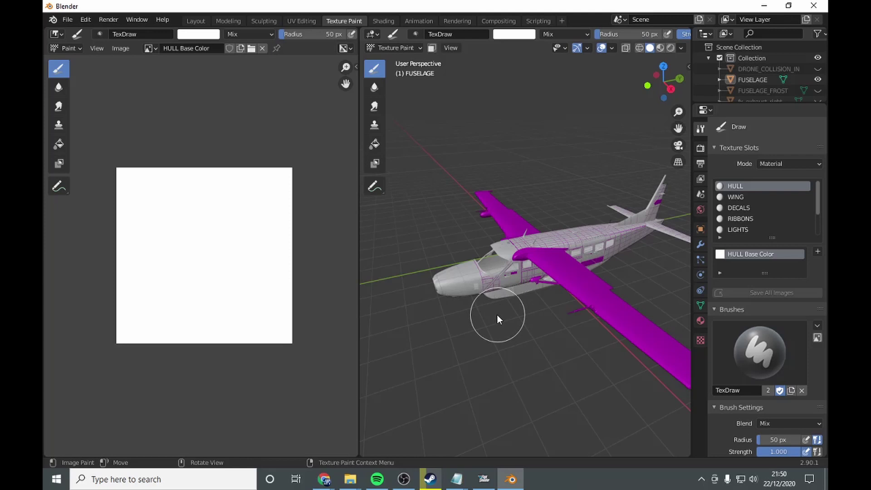
- Set the brush radius to 12 px and repaint the test stroke on the nose white
mouse_move(495, 314)
left_mouse_down()
mouse_move(479, 277)
mouse_move(483, 287)
left_mouse_up()
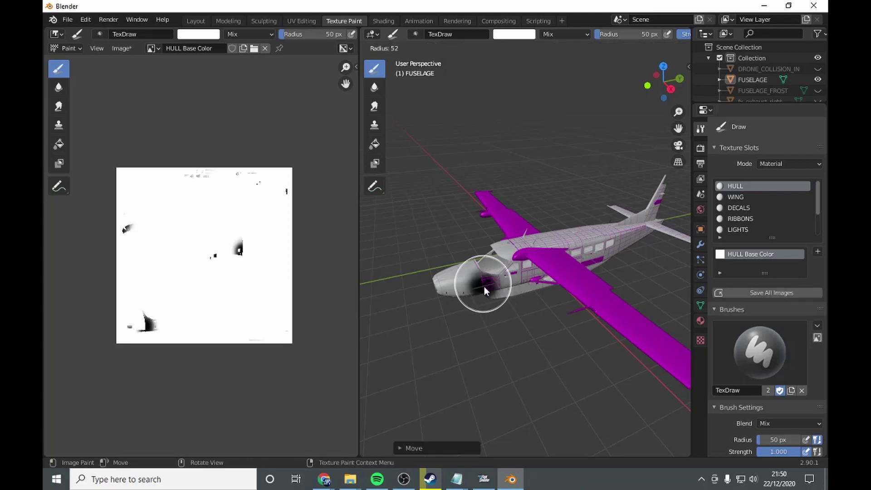
left_click(462, 270)
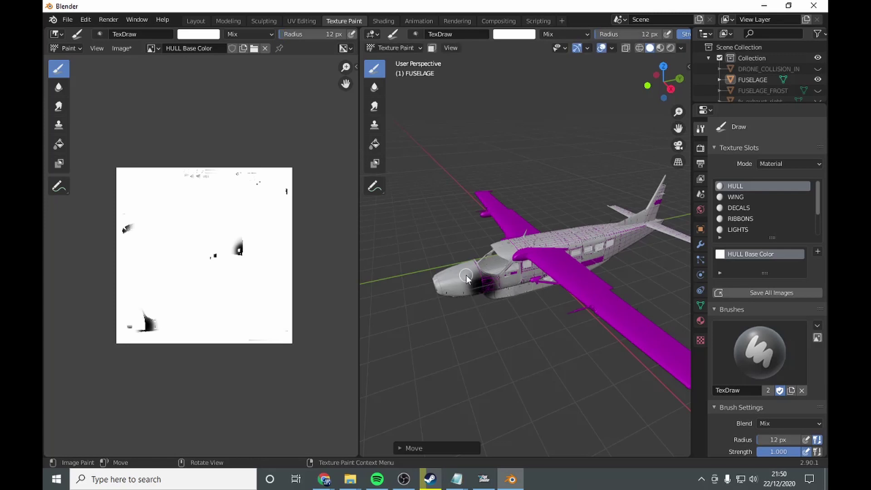
right_click(443, 282)
mouse_move(461, 295)
left_mouse_down()
mouse_move(507, 294)
mouse_move(454, 284)
mouse_move(506, 279)
mouse_move(445, 266)
mouse_move(498, 263)
left_mouse_up()
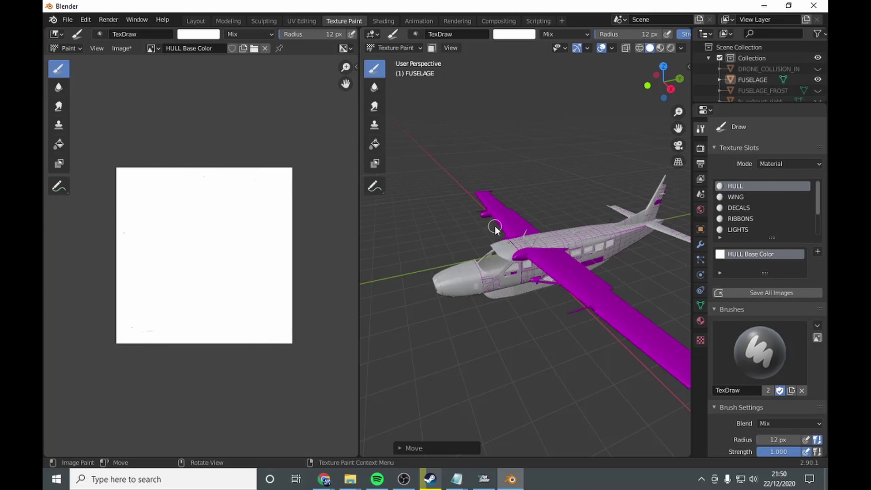
scroll(782, 303, "down", 6)
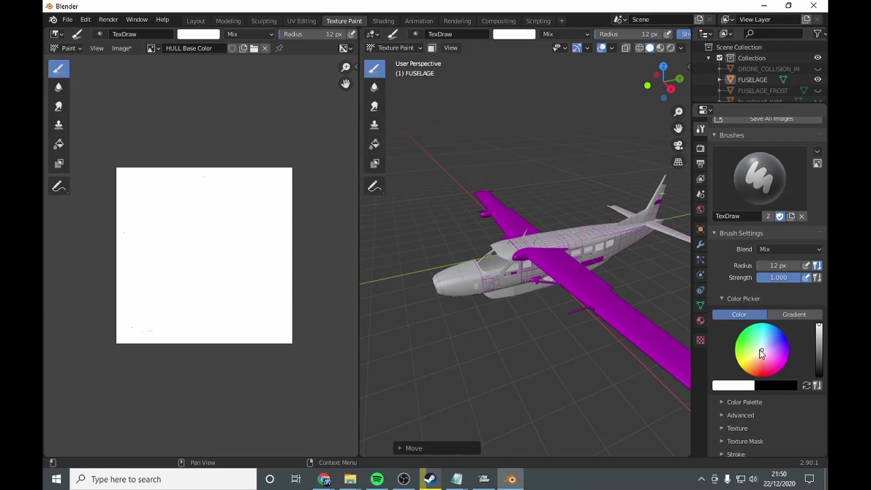
- Pick red, paint across the nose, and enable Mirror X symmetry
left_click(760, 376)
left_click(443, 281)
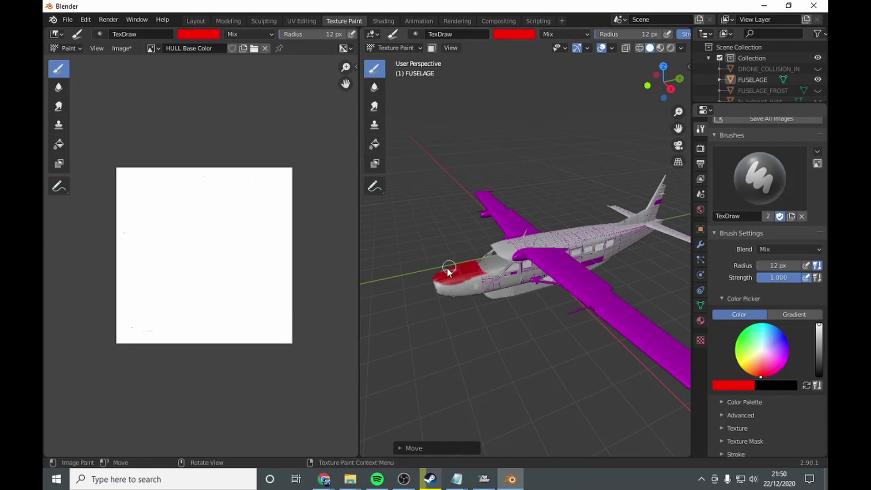
mouse_move(447, 267)
left_mouse_down()
mouse_move(499, 280)
mouse_move(433, 290)
mouse_move(486, 286)
left_mouse_up()
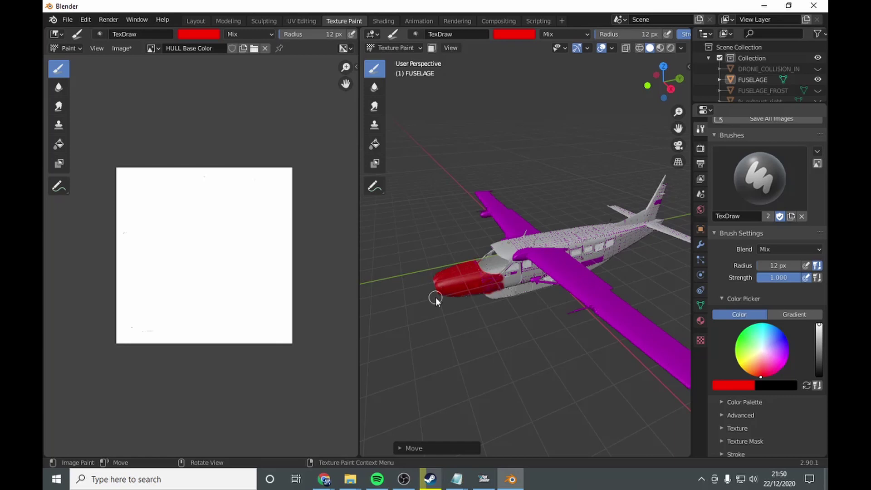
scroll(789, 393, "down", 5)
left_click(747, 423)
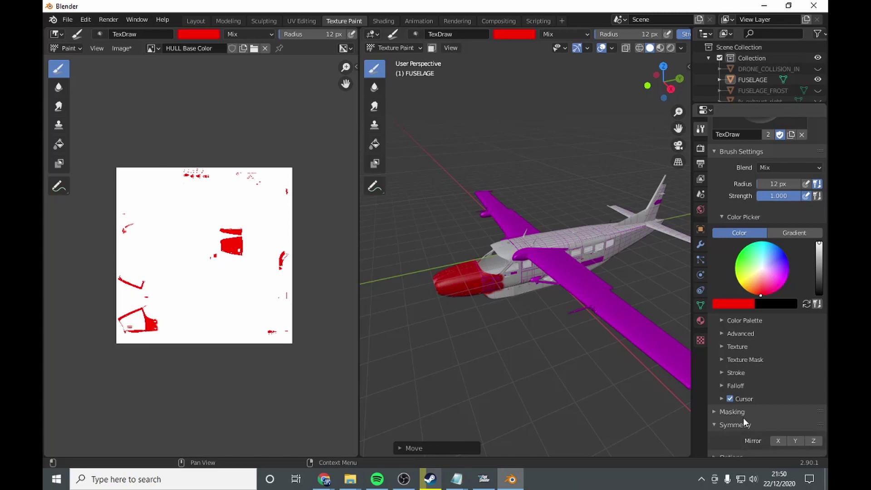
left_click(775, 440)
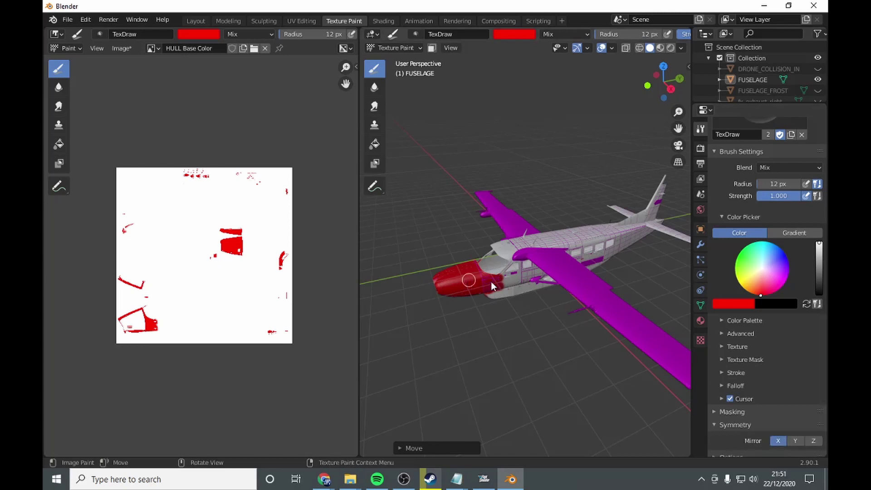
- Paint the nose, cockpit, fuselage sides and top red back to the tail
mouse_move(477, 286)
left_mouse_down()
mouse_move(506, 281)
mouse_move(508, 290)
mouse_move(497, 292)
left_mouse_up()
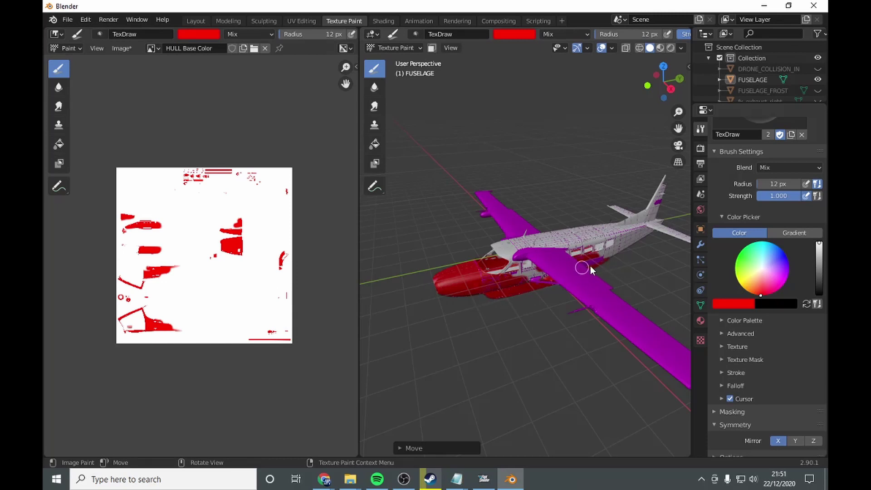
mouse_move(576, 254)
left_mouse_down()
mouse_move(494, 270)
mouse_move(559, 264)
mouse_move(537, 280)
mouse_move(477, 274)
left_mouse_up()
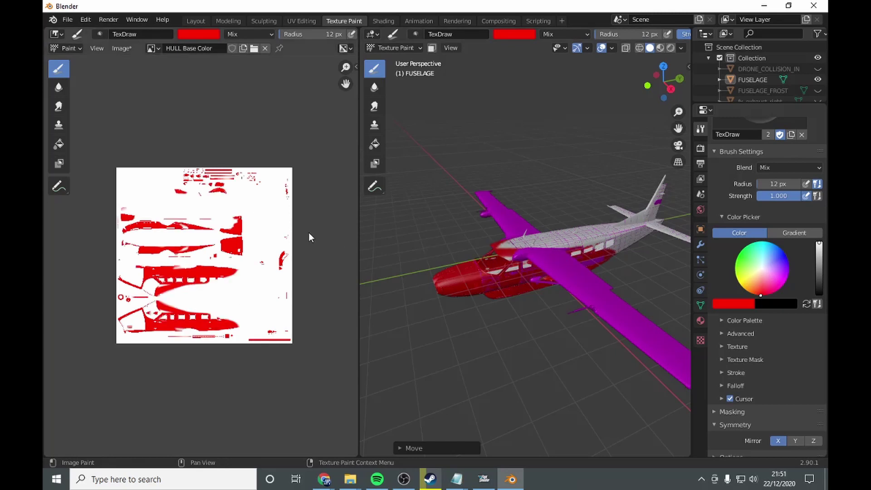
mouse_move(495, 244)
left_mouse_down()
mouse_move(544, 244)
mouse_move(626, 223)
mouse_move(643, 206)
left_mouse_up()
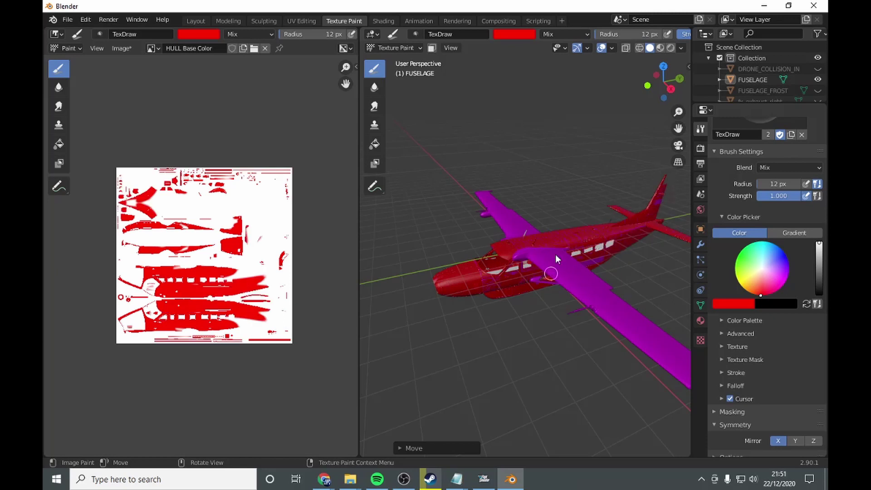
middle_click_drag(571, 248, 530, 270)
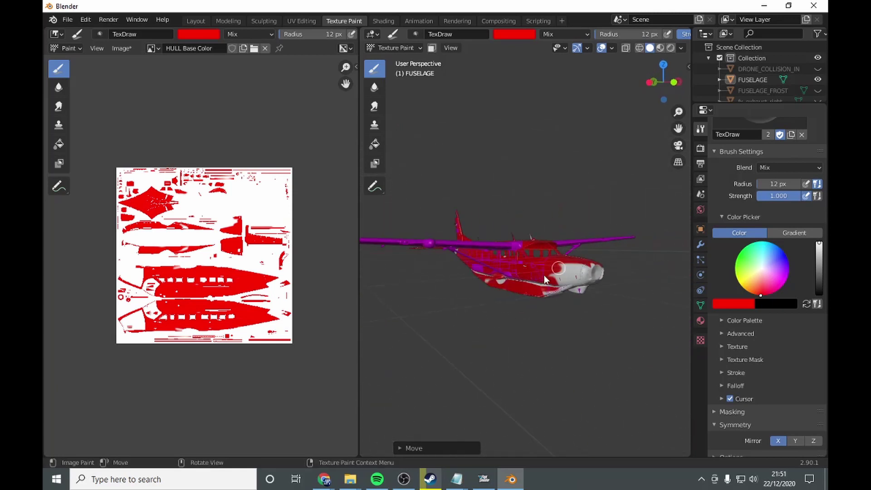
mouse_move(546, 275)
left_mouse_down()
mouse_move(571, 270)
mouse_move(539, 282)
left_mouse_up()
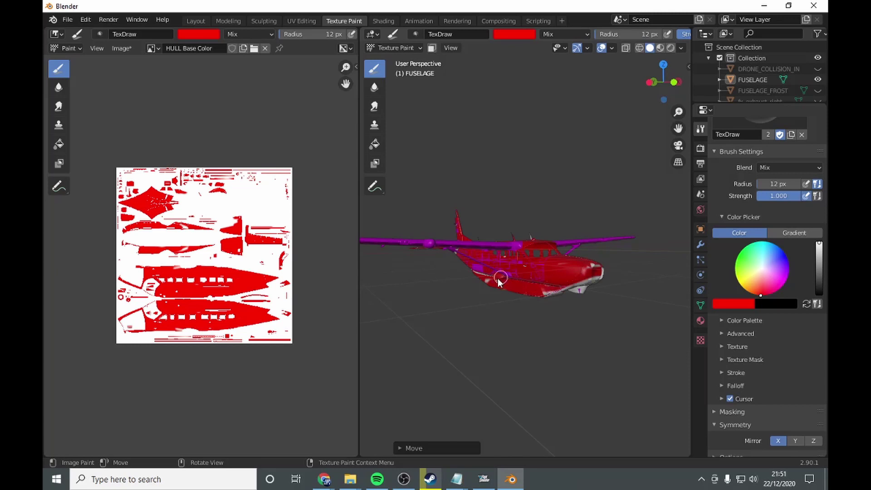
left_click_drag(486, 276, 476, 271)
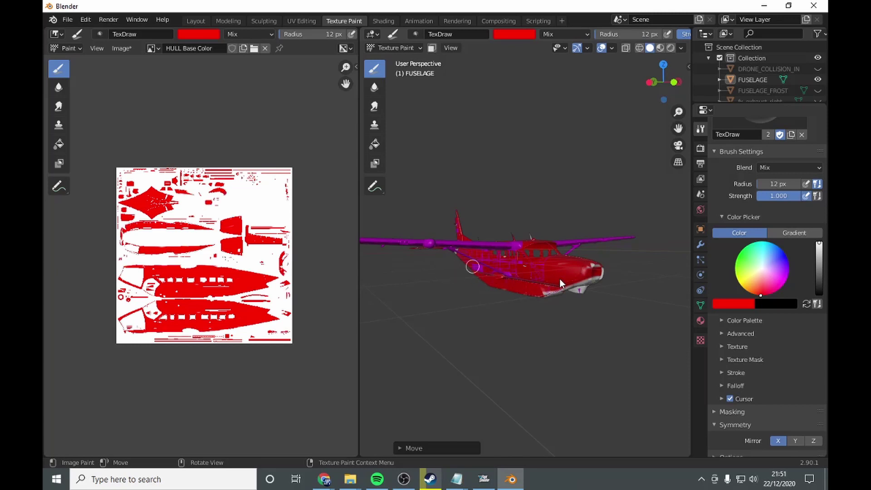
mouse_move(557, 282)
middle_mouse_down()
mouse_move(555, 249)
mouse_move(524, 266)
middle_mouse_up()
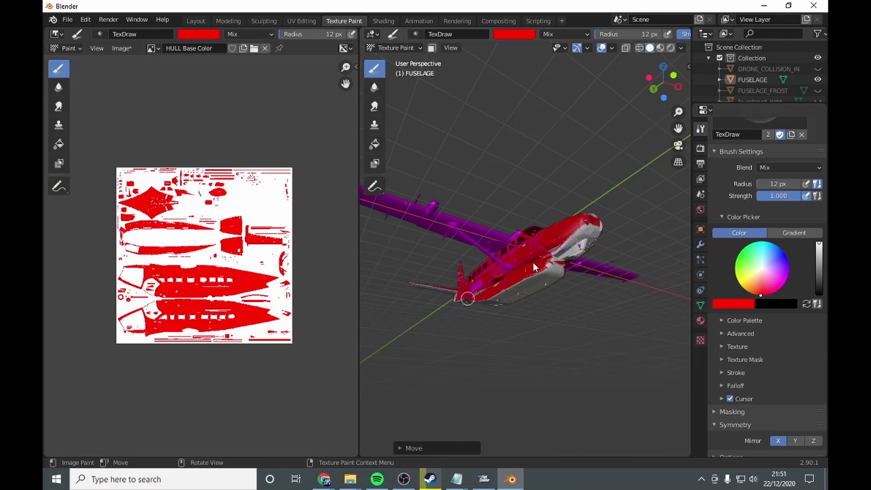
middle_click_drag(532, 266, 479, 280)
scroll(483, 281, "down", 3)
scroll(485, 282, "up", 3)
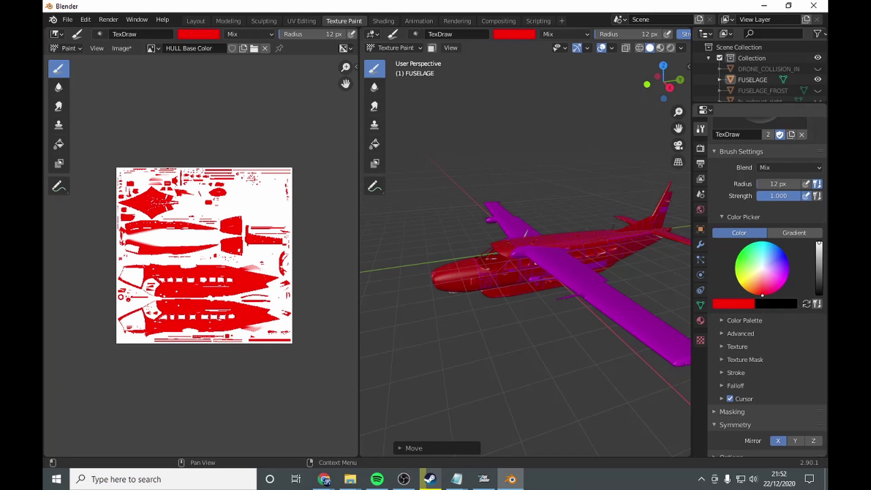
- Make green the paint colour and set the brush radius to 10 px
left_click(806, 303)
left_click(737, 258)
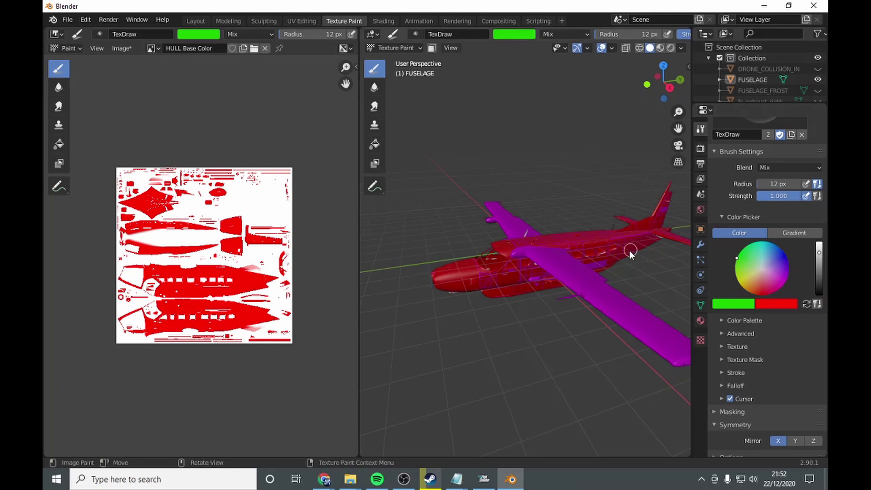
key("f")
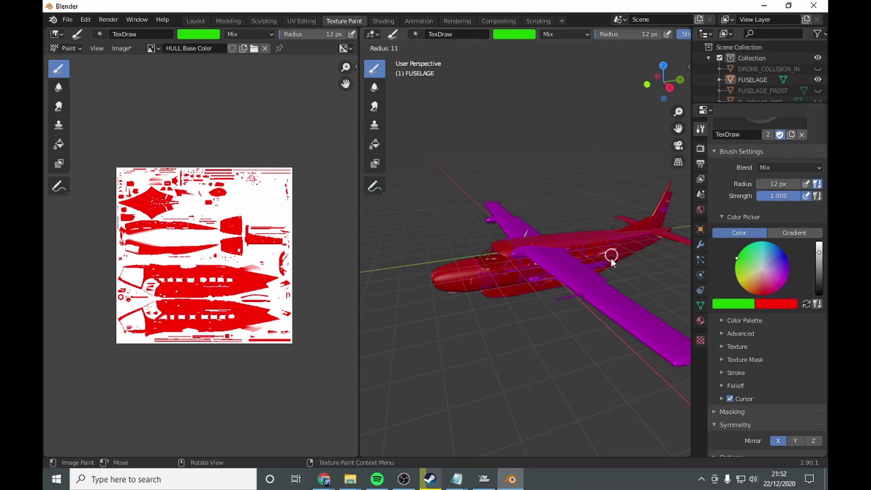
left_click(623, 281)
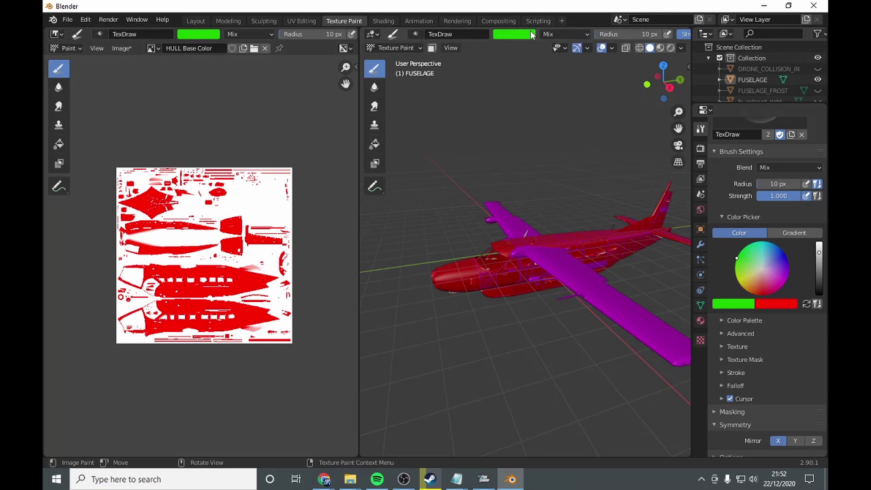
scroll(592, 34, "down", 5)
scroll(601, 35, "down", 2)
- Set the brush Stroke Method to Line and apply a preset falloff curve
left_click(594, 35)
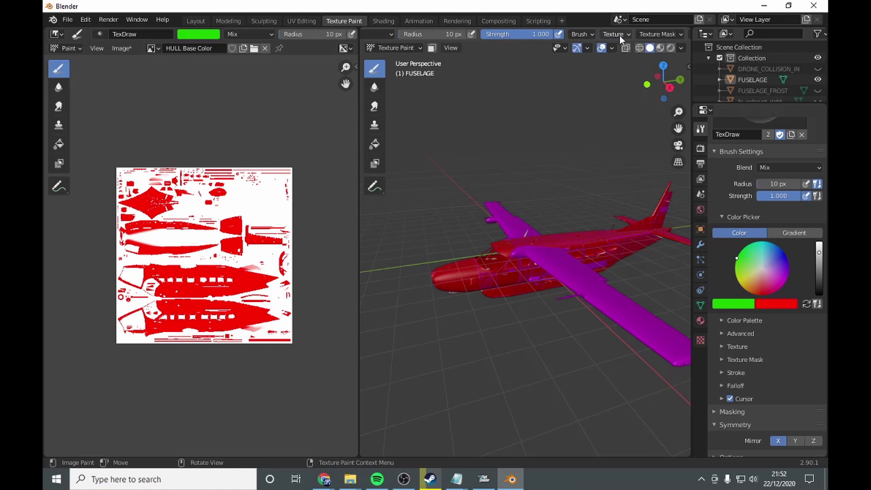
left_click(629, 36)
left_click(629, 35)
scroll(630, 35, "down", 4)
left_click(586, 33)
left_click(593, 55)
left_click(589, 127)
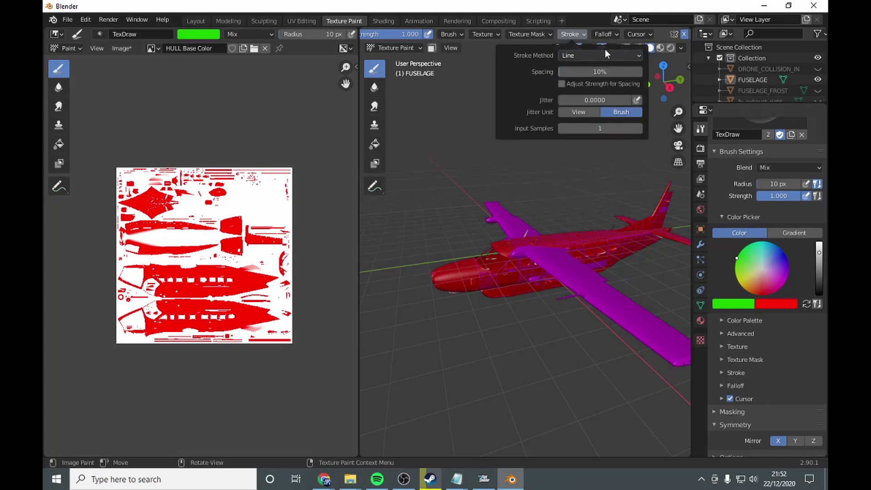
left_click(608, 38)
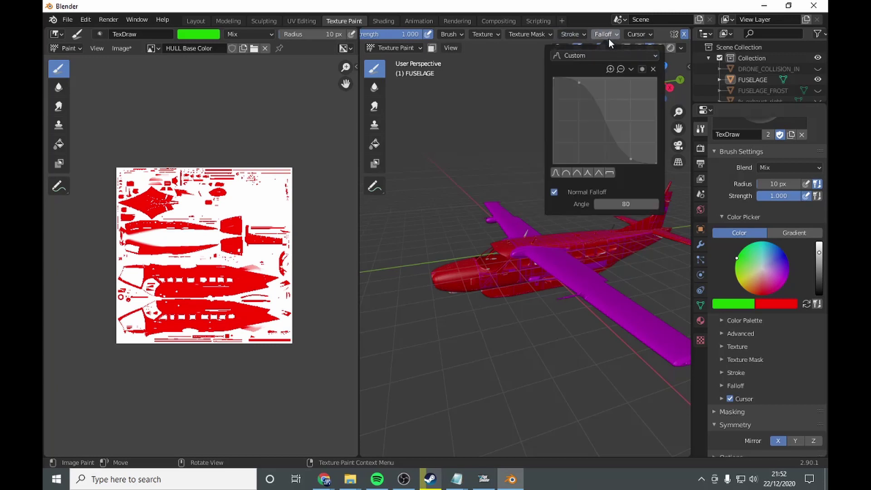
left_click(610, 172)
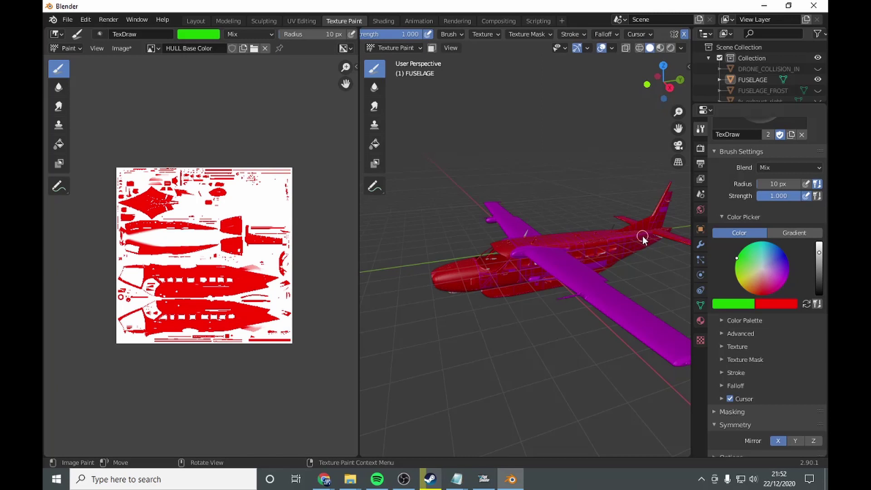
- Paint a straight green stripe along the fuselage side from tail toward nose
mouse_move(603, 257)
left_mouse_down()
mouse_move(471, 271)
mouse_move(434, 283)
left_mouse_up()
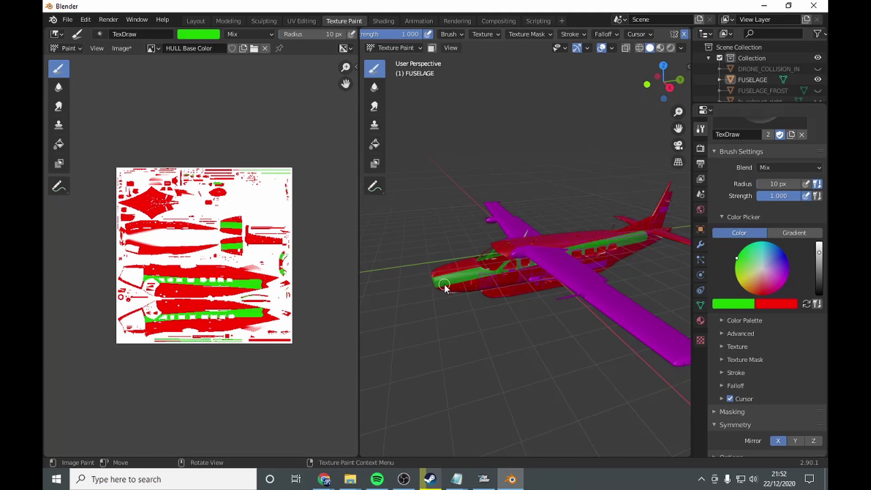
middle_click_drag(444, 284, 376, 252)
middle_click_drag(587, 273, 400, 261)
middle_click_drag(545, 273, 581, 54)
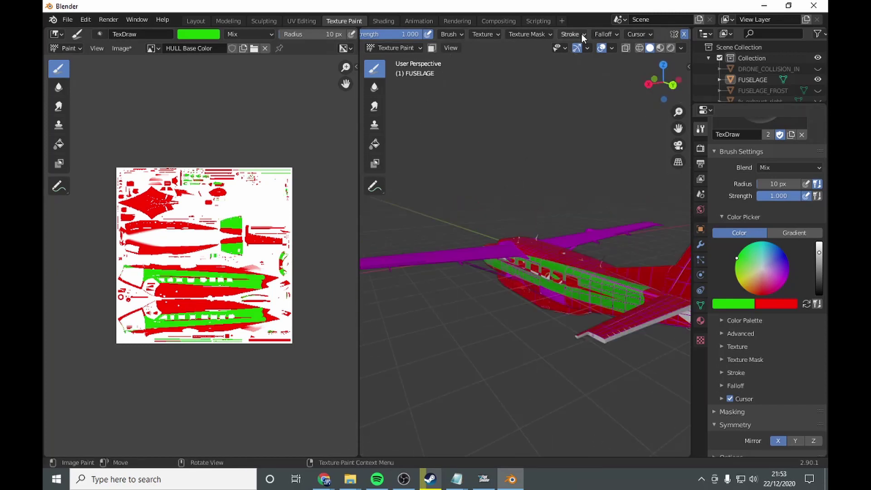
- Set the brush Stroke Method to Space, then orbit and zoom out to a side view
left_click(581, 33)
left_click(578, 54)
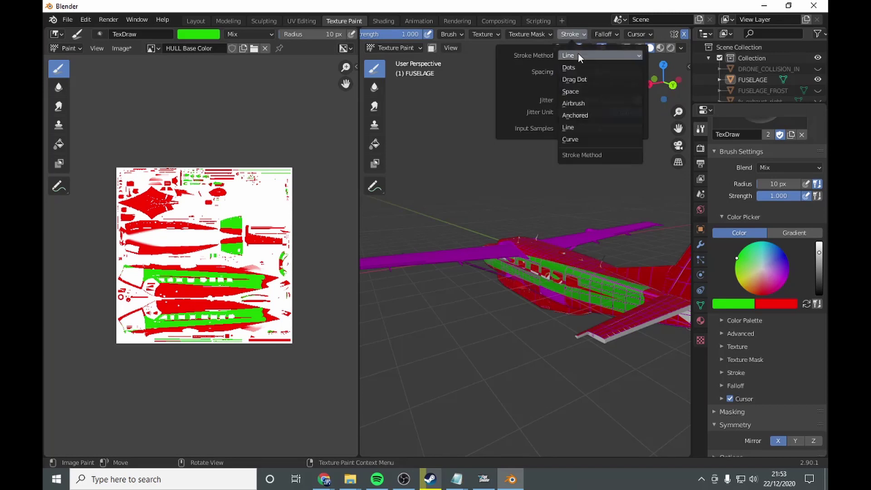
left_click(577, 92)
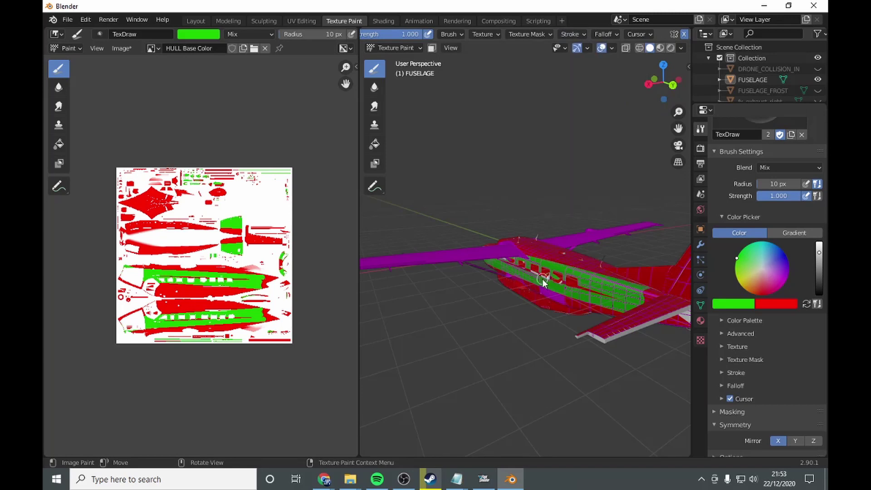
middle_click_drag(543, 281, 567, 284)
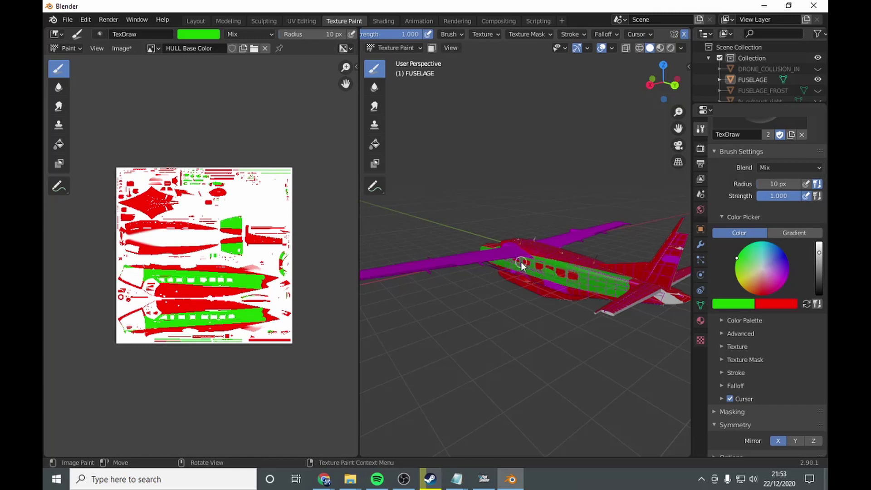
middle_click_drag(521, 263, 460, 283)
scroll(460, 281, "down", 4)
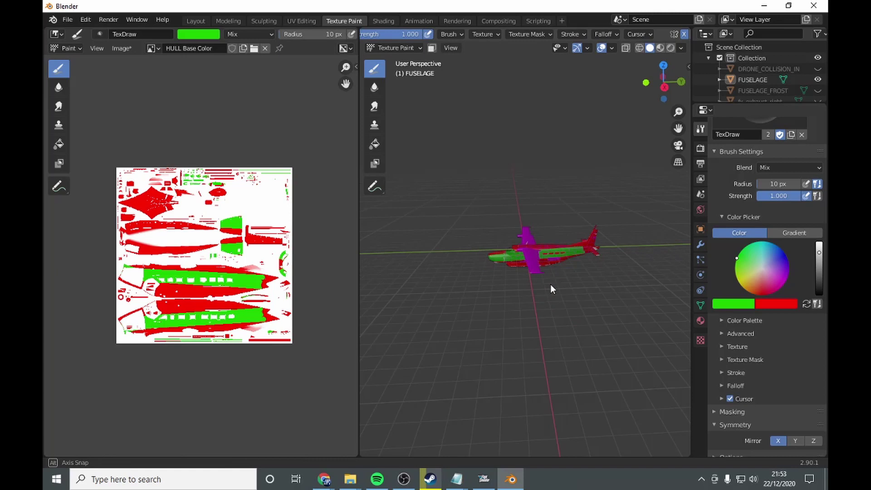
- Switch the Stroke Method back to Line and set the brush radius to 5 px
left_click(577, 36)
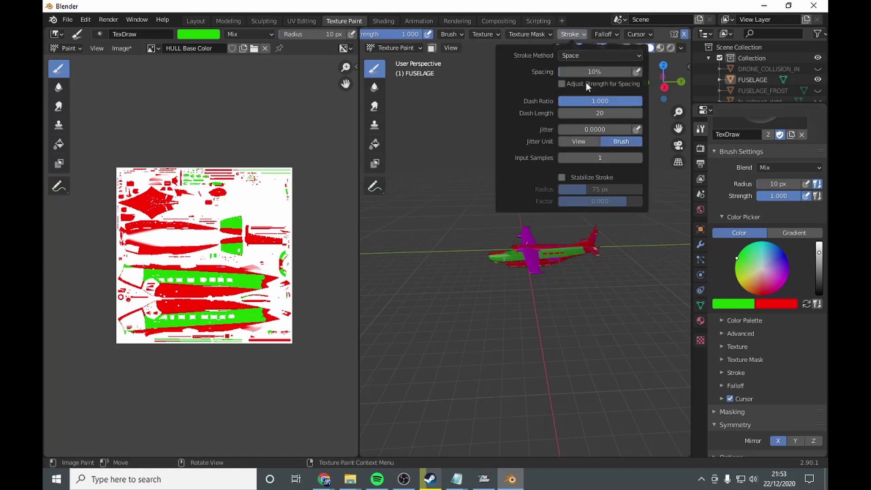
left_click(582, 55)
left_click(568, 127)
scroll(590, 245, "up", 4)
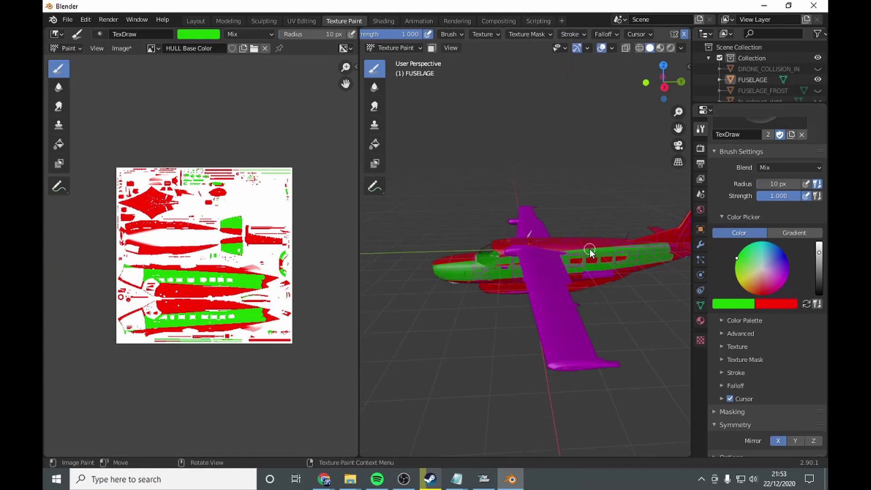
middle_click_drag(594, 223, 607, 288)
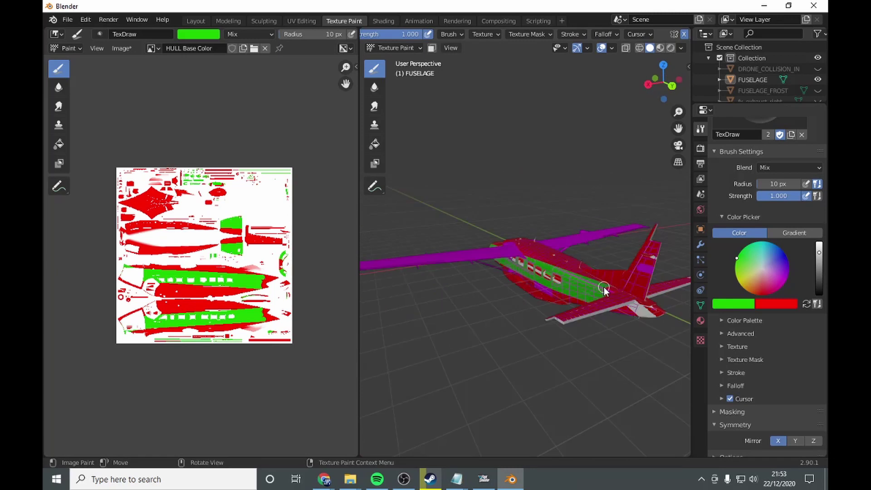
key("f")
left_click(601, 287)
- Paint a straight green line up the tail and along the fuselage
left_click_drag(649, 267, 654, 260)
mouse_move(654, 260)
middle_mouse_down()
mouse_move(621, 282)
mouse_move(587, 282)
mouse_move(687, 273)
mouse_move(369, 261)
middle_mouse_up()
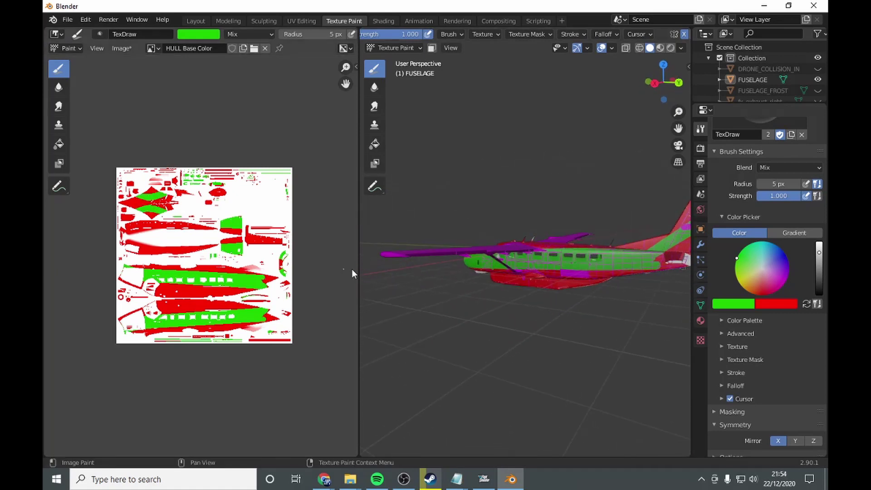
middle_click_drag(541, 281, 627, 243)
scroll(648, 254, "up", 5)
- Paint further straight green lines along the fuselage from the nose end
left_click_drag(679, 126, 602, 301)
middle_click_drag(600, 298, 621, 273)
left_click_drag(617, 275, 685, 225)
mouse_move(662, 233)
middle_mouse_down()
mouse_move(500, 282)
mouse_move(444, 282)
middle_mouse_up()
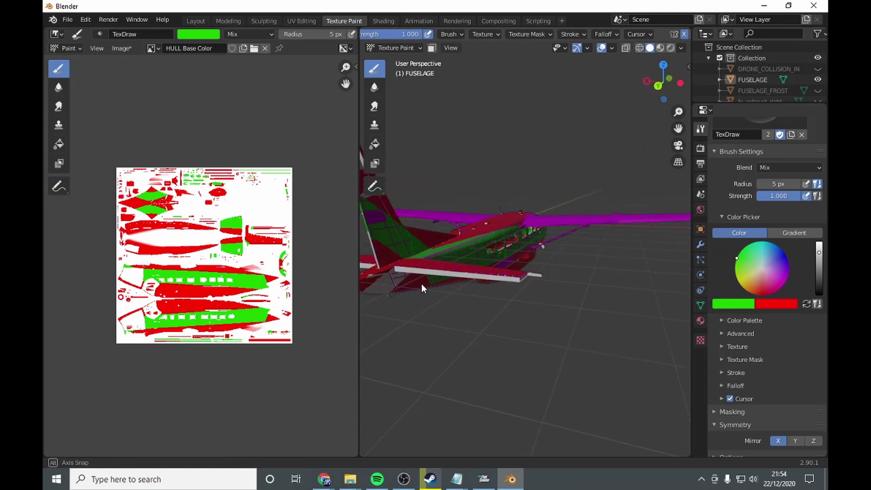
middle_click_drag(421, 284, 454, 290)
scroll(567, 276, "down", 3)
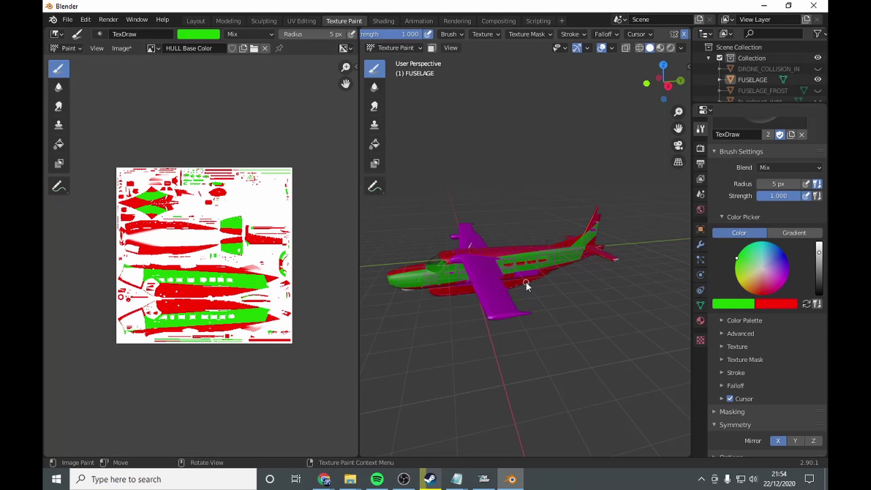
- Swap the colour swatches so red is primary and green secondary
middle_click_drag(488, 281, 808, 305)
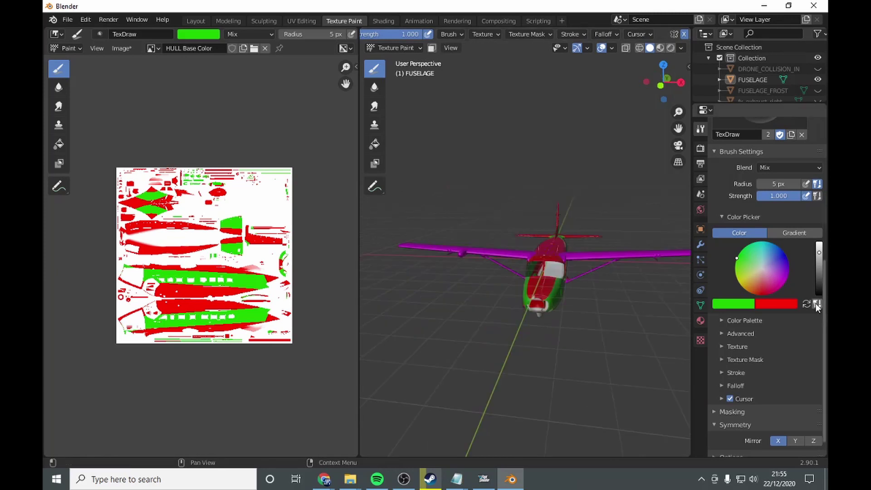
left_click(806, 304)
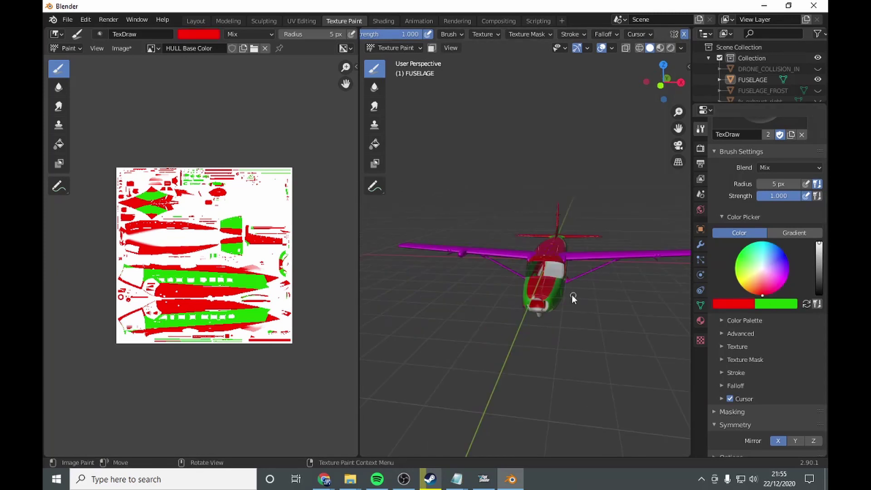
left_click(580, 35)
left_click(586, 55)
middle_click_drag(582, 190, 470, 281)
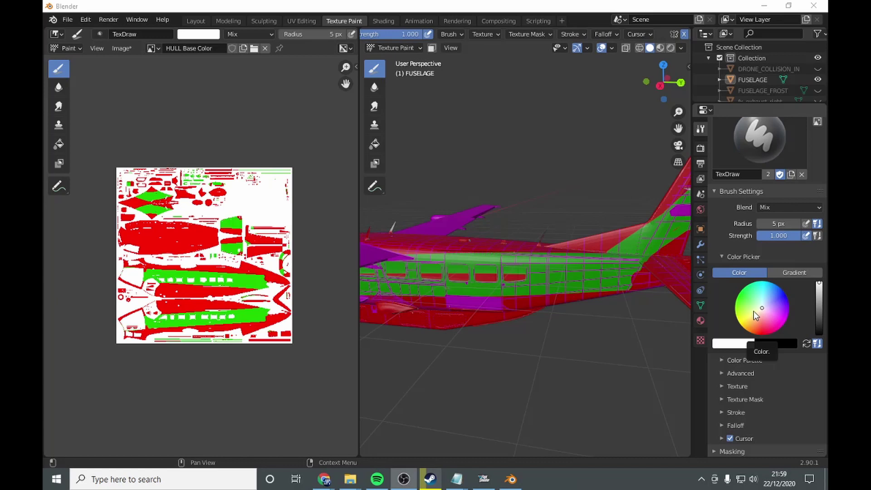
- Give the brush the Creator Network image as its texture with Stencil mapping
left_click(700, 340)
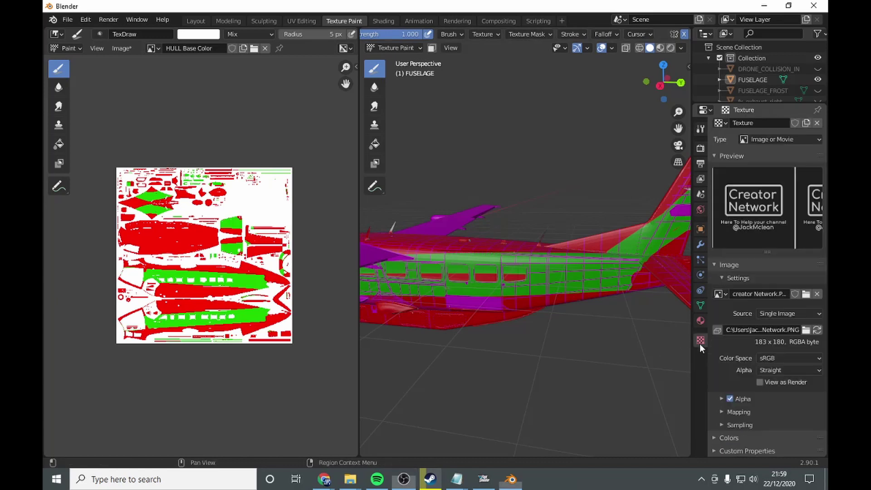
left_click(700, 128)
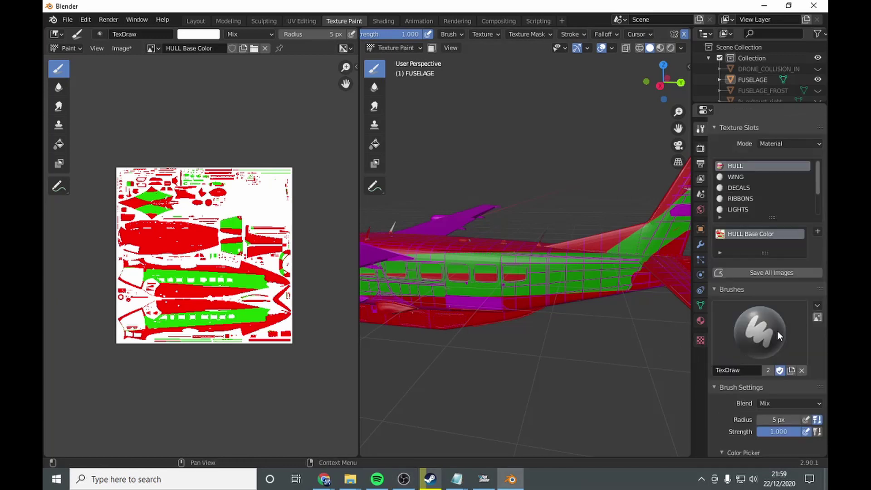
scroll(775, 333, "down", 8)
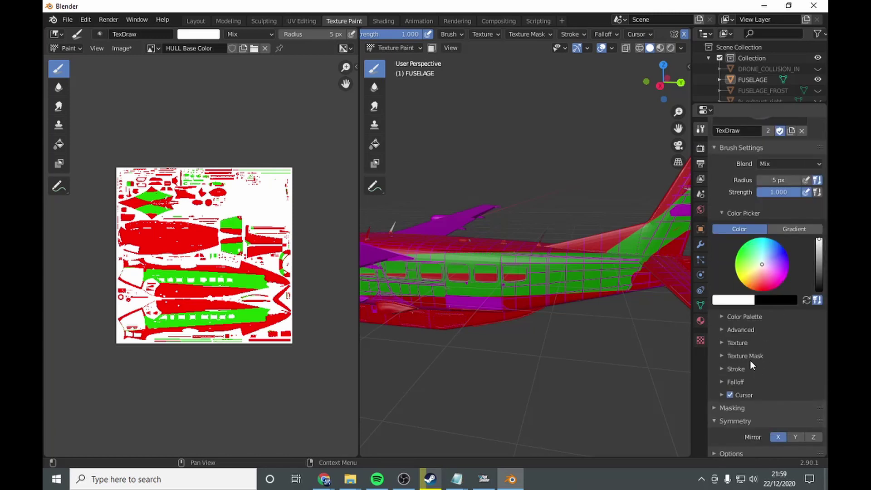
left_click(738, 343)
left_click(766, 324)
left_click(492, 150)
left_click(787, 258)
left_click(771, 322)
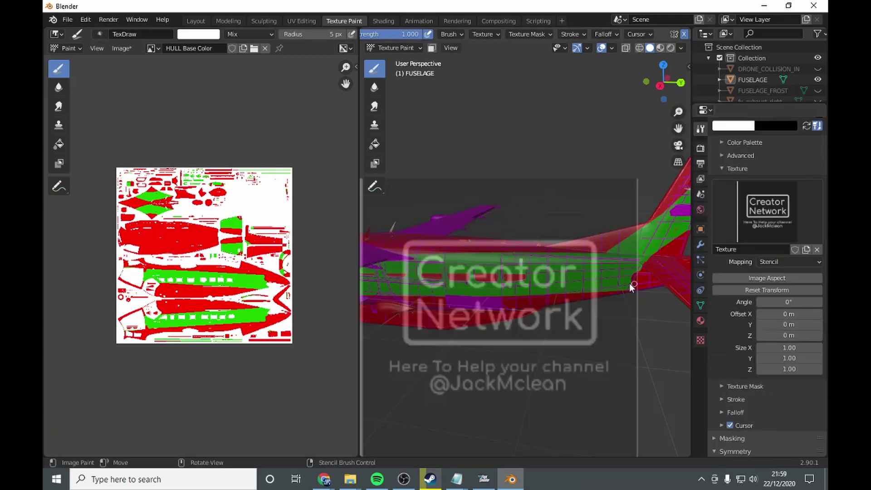
- Position the stencil on the fuselage side and stamp the Creator Network logo there
right_click_drag(524, 281, 597, 268)
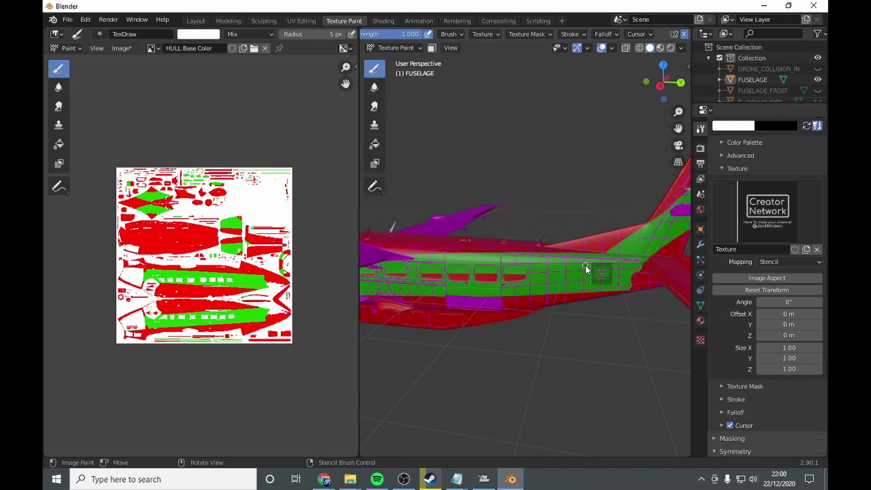
left_click(589, 265)
scroll(608, 262, "up", 8)
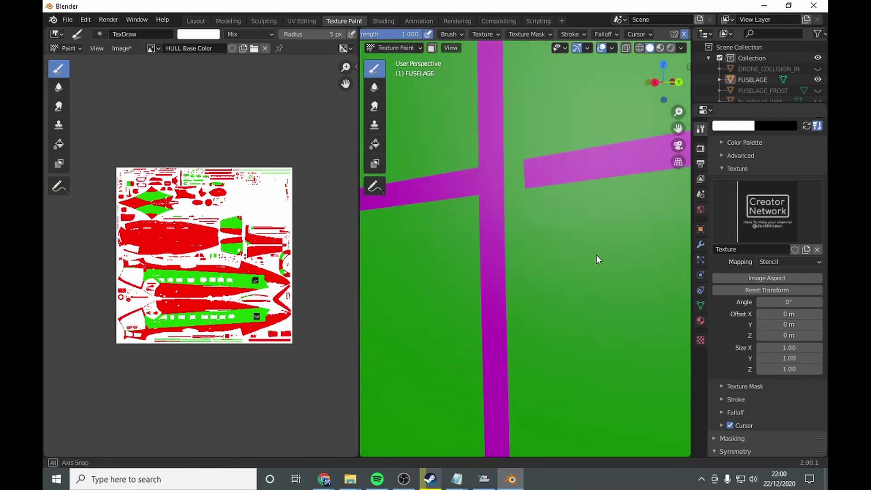
middle_click_drag(592, 254, 583, 257)
scroll(585, 258, "down", 5)
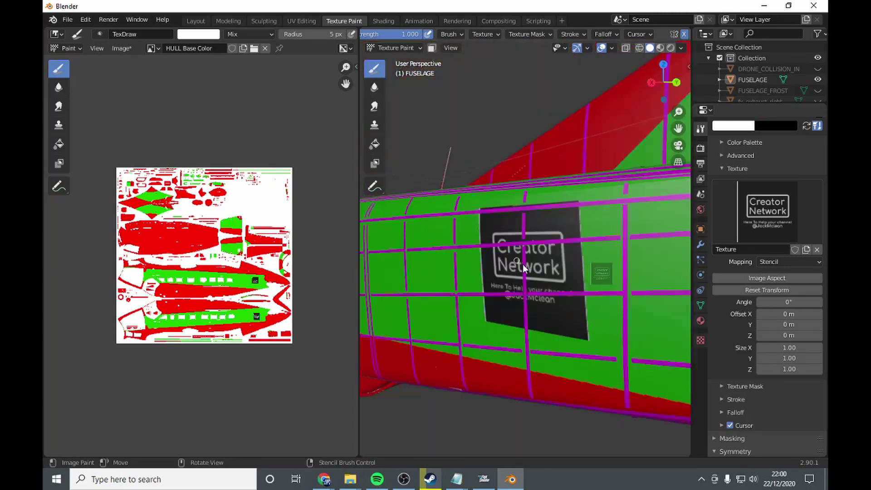
scroll(534, 302, "down", 8)
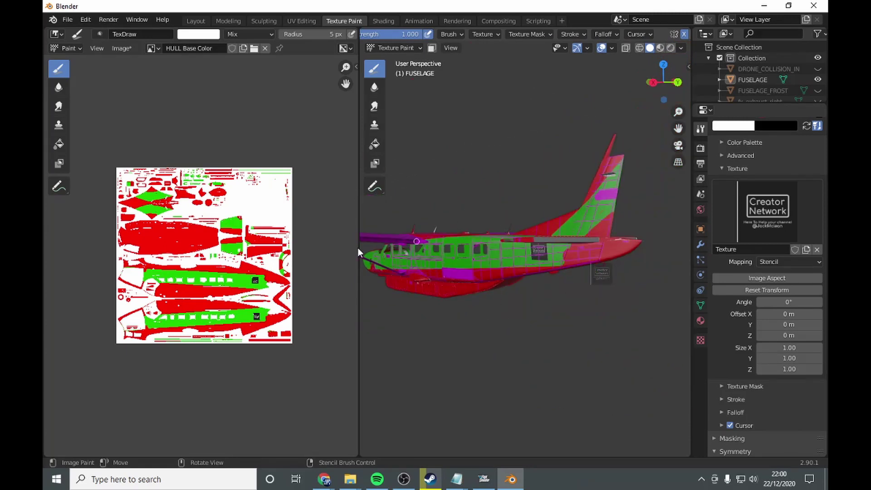
middle_click_drag(573, 211, 412, 300)
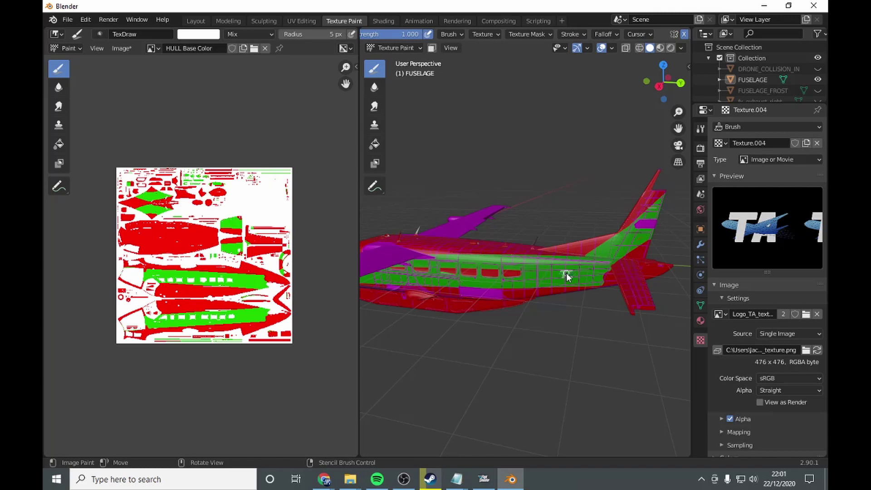
- Orbit and zoom out to view the whole red-and-green Cessna from the side
scroll(559, 271, "up", 2)
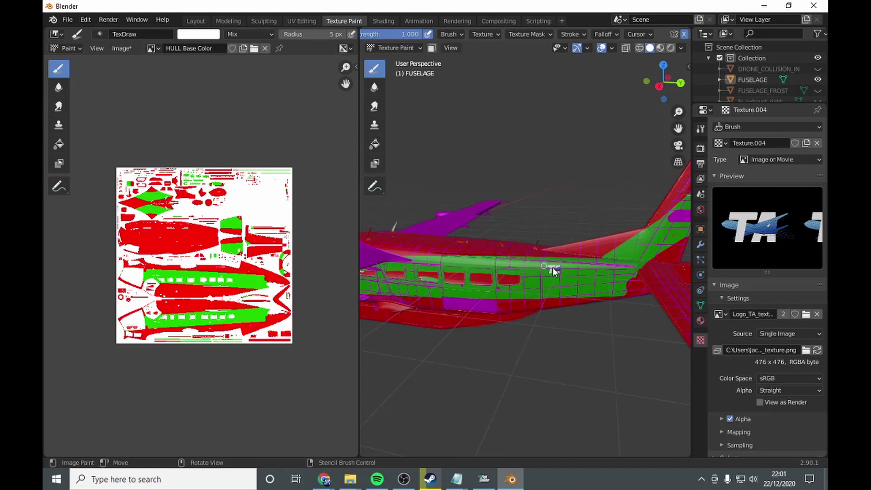
scroll(570, 282, "up", 4)
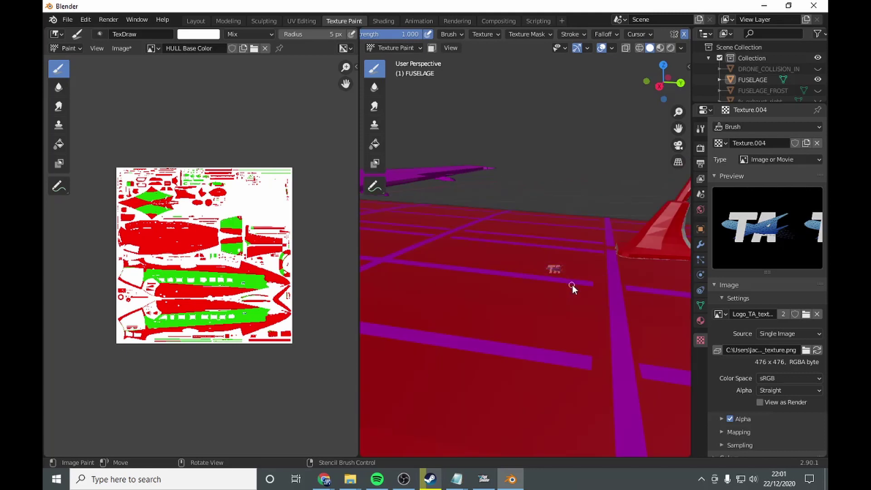
scroll(572, 284, "down", 2)
middle_click_drag(630, 345, 475, 305)
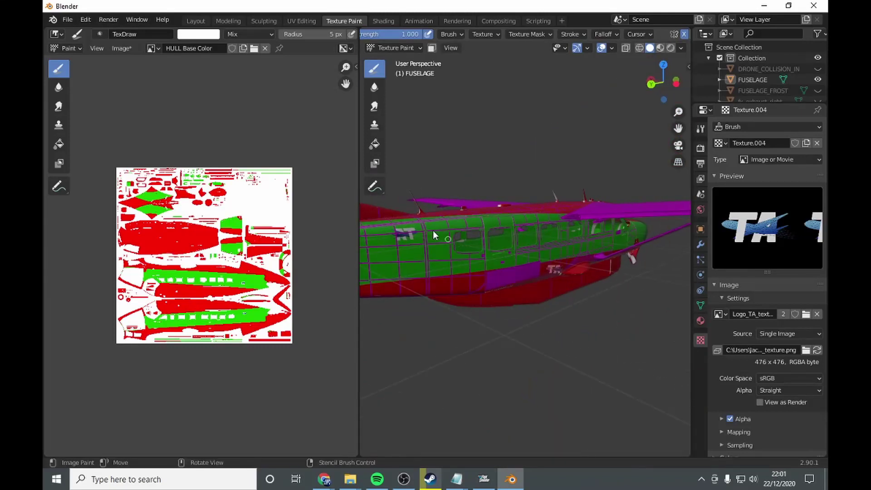
middle_click_drag(432, 248, 627, 288)
scroll(565, 279, "down", 5)
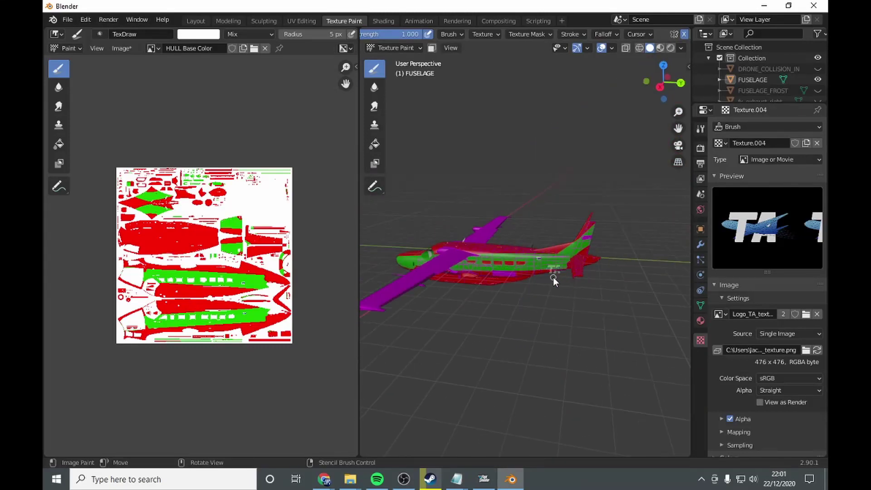
middle_click_drag(601, 223, 518, 284)
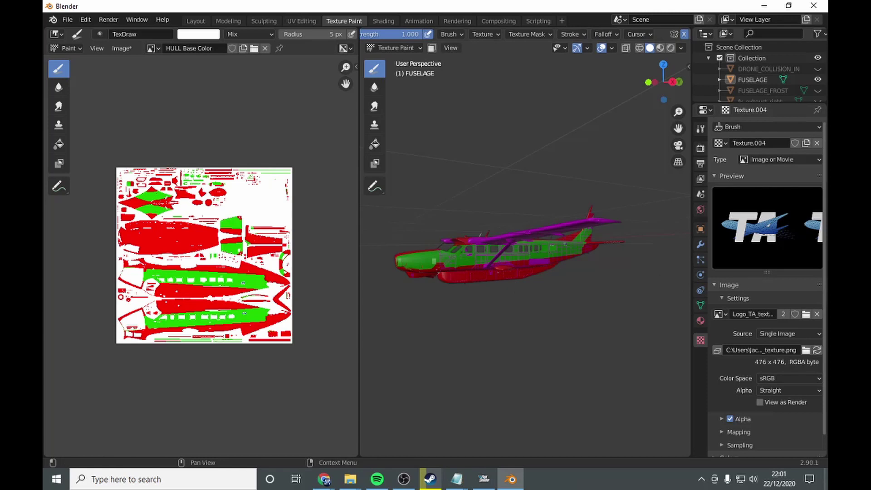
- Begin a plain save of the hull texture image, then abandon it
key("alt+Tab")
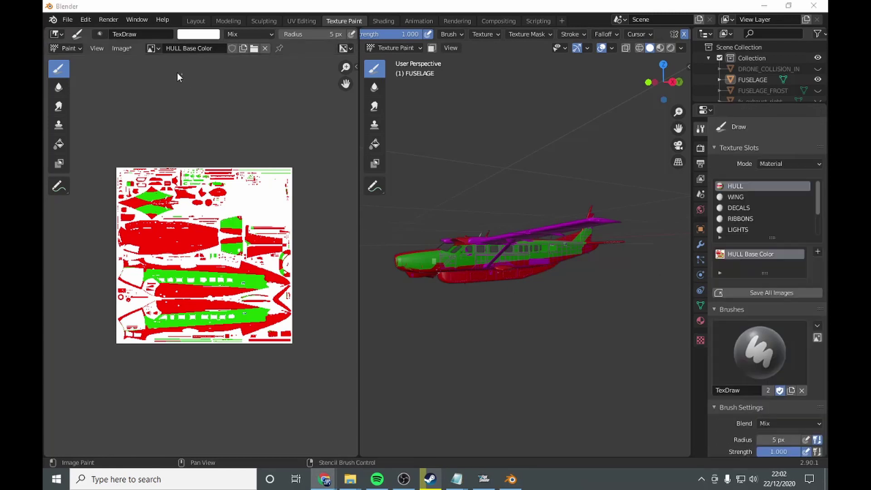
left_click(120, 49)
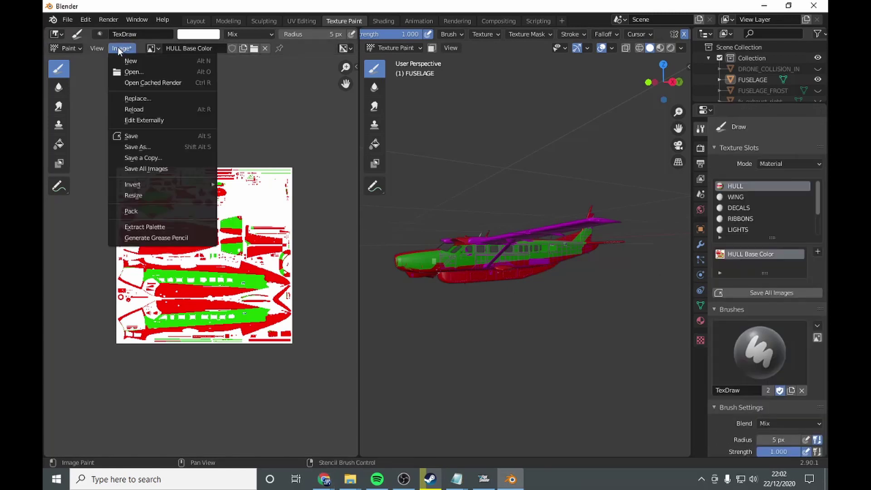
left_click(140, 138)
left_click(712, 7)
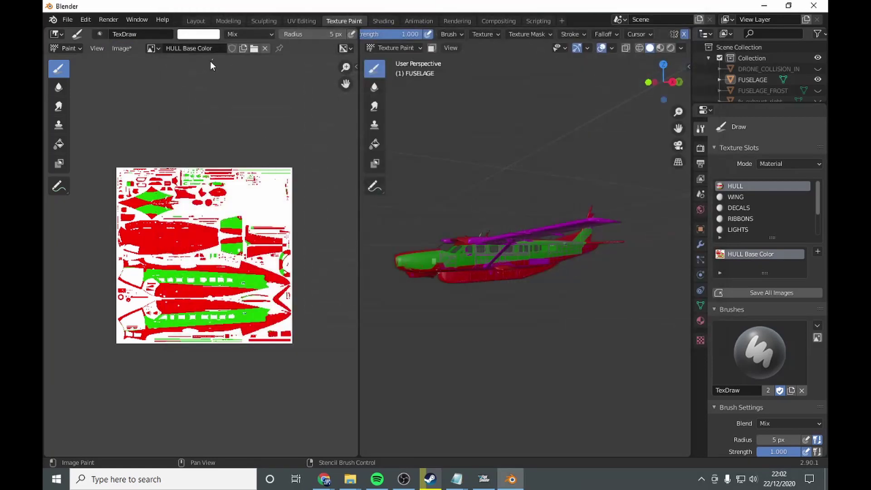
- Save the texture as HULL Base Colorxmas.png in the video file folder
left_click(118, 49)
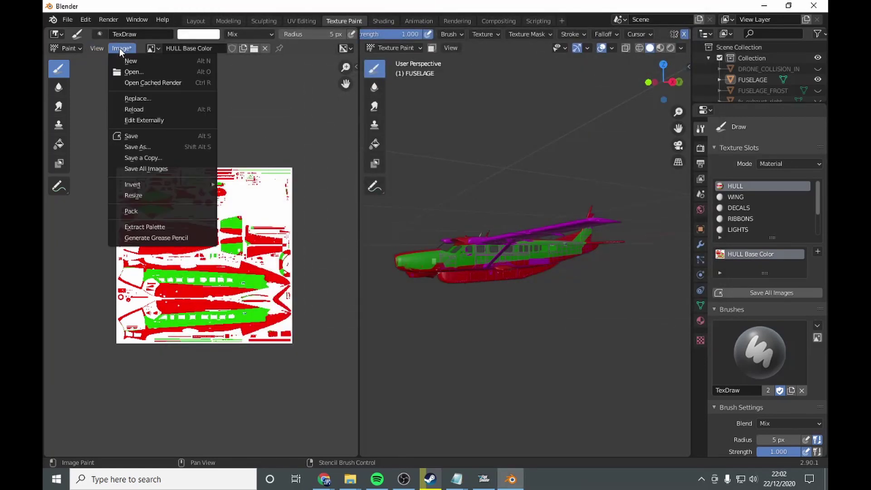
left_click(139, 155)
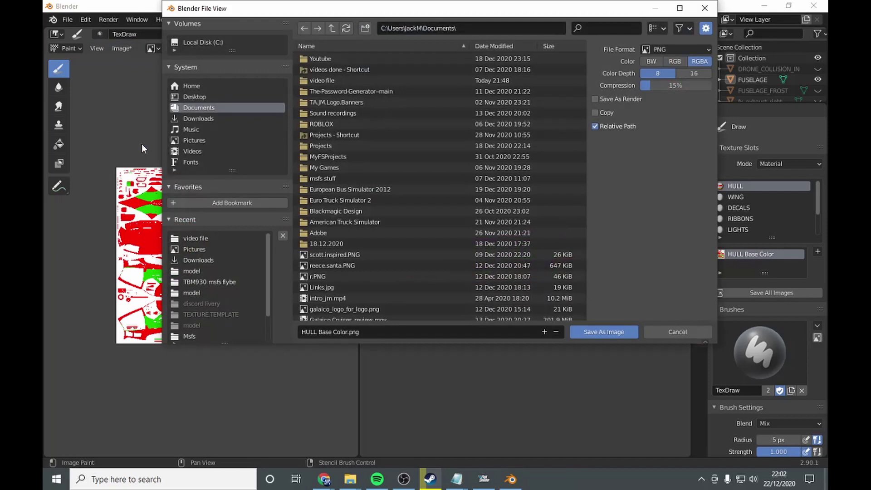
double_click(343, 81)
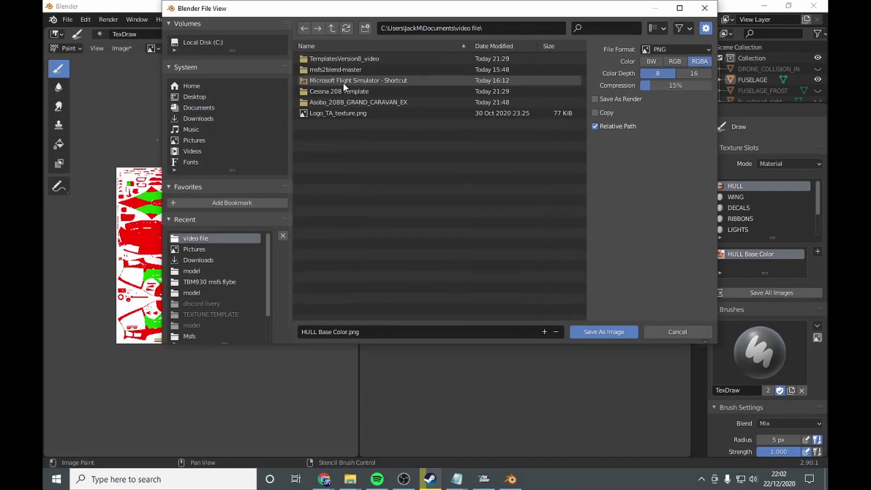
left_click(358, 333)
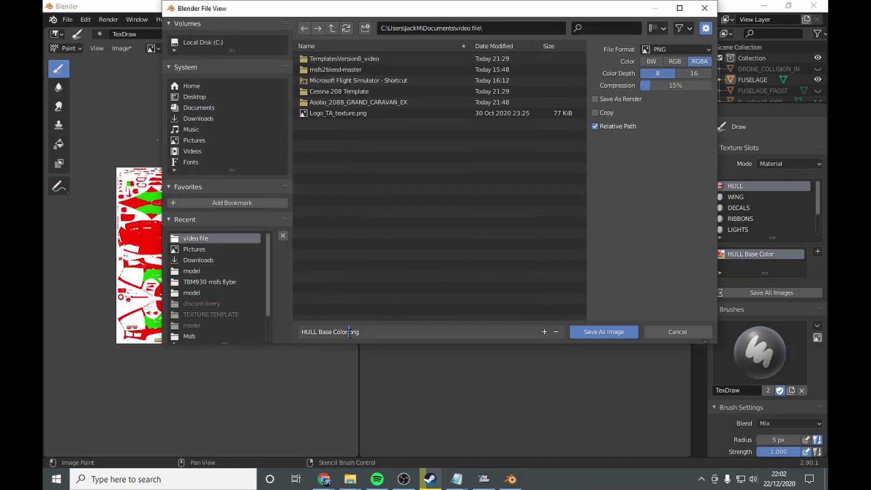
type("xmas")
left_click(609, 332)
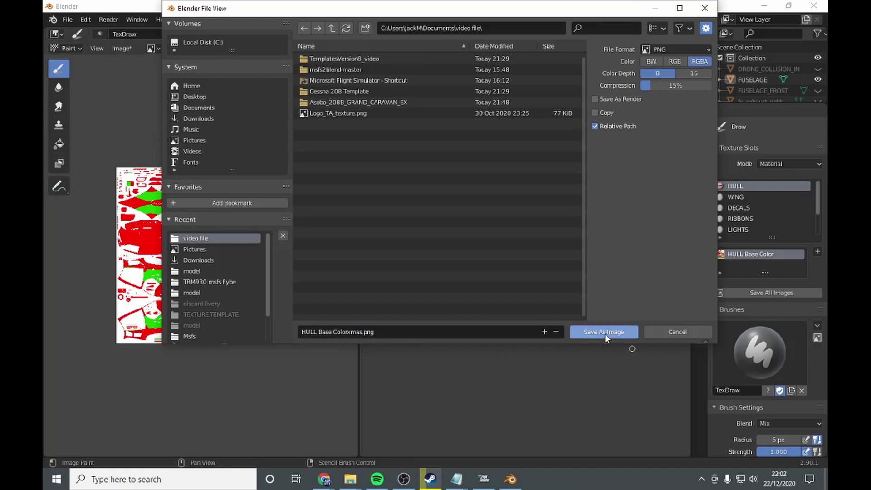
left_click(605, 334)
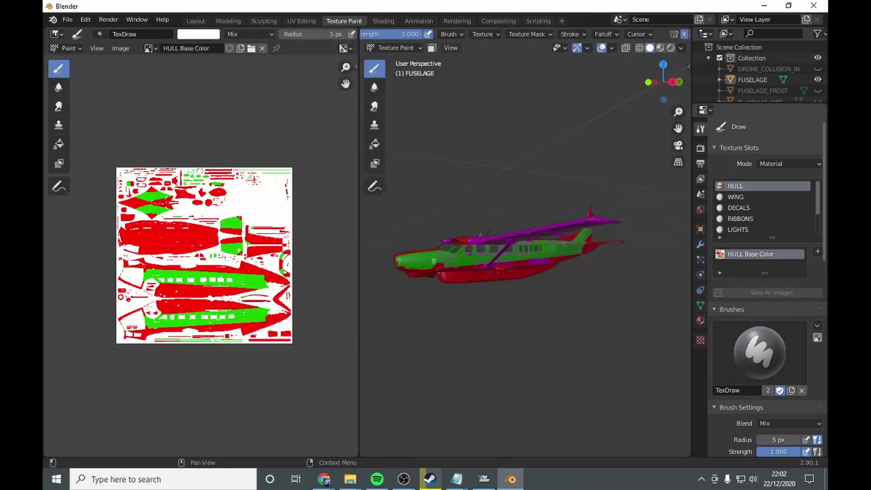
- Search the Start menu for 'gimp' and launch GIMP 2.10.22
left_click(323, 479)
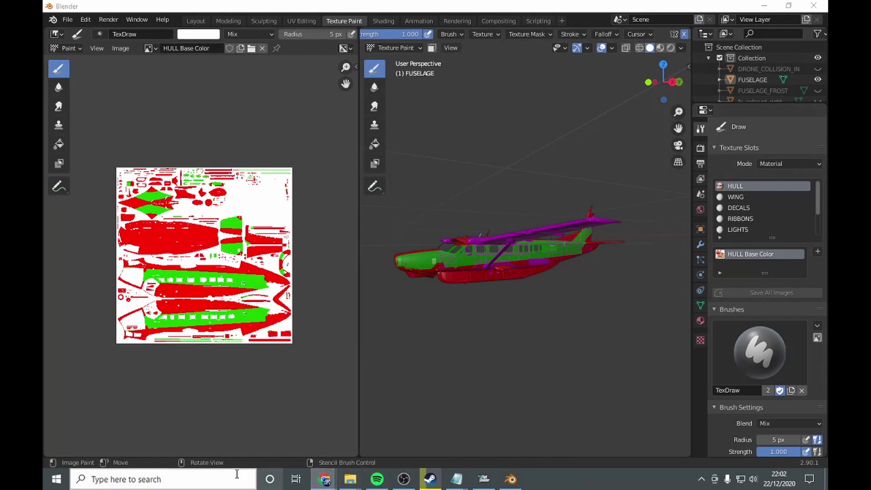
key("super")
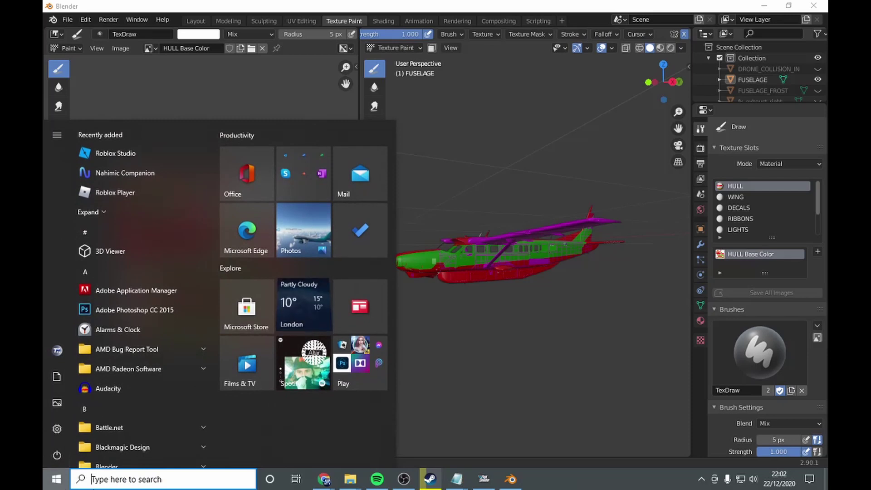
type("gi")
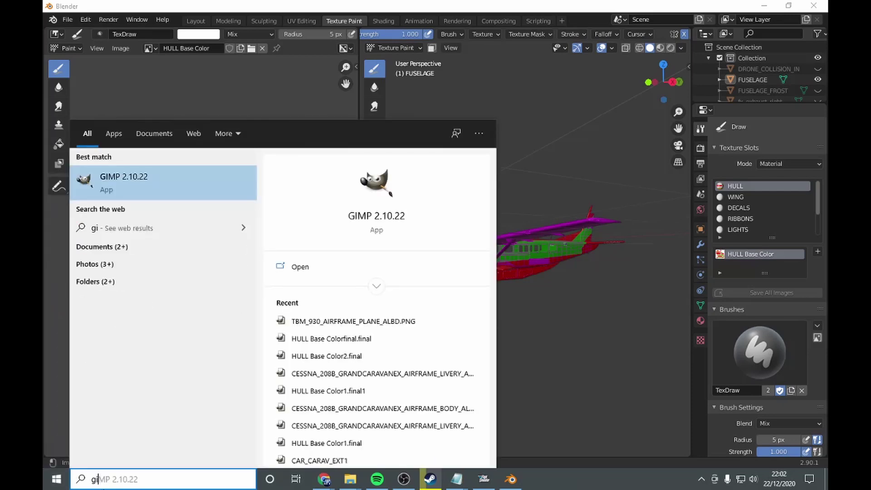
type("mp")
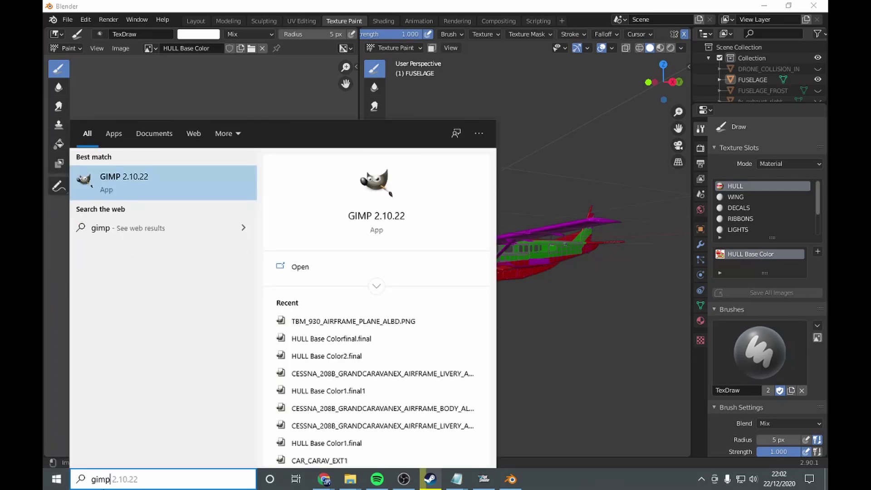
left_click(138, 173)
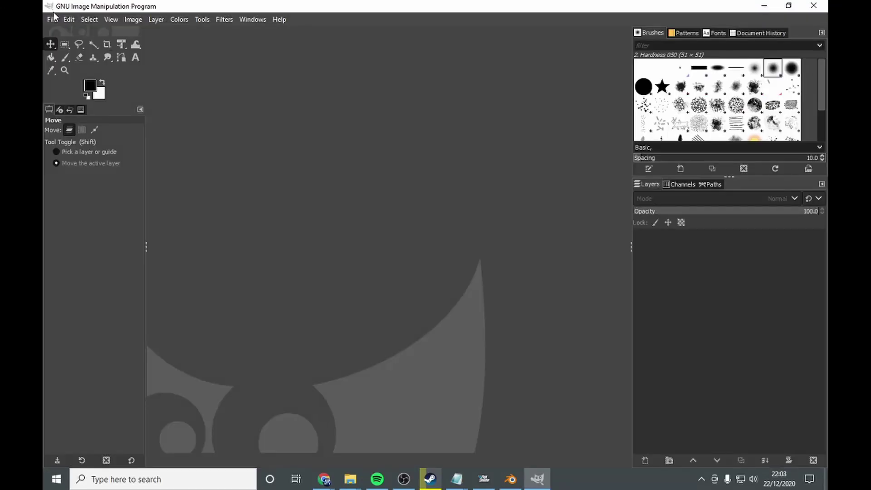
- Open HULL Base Colorxmas.png from Documents > video file in GIMP
left_click(52, 20)
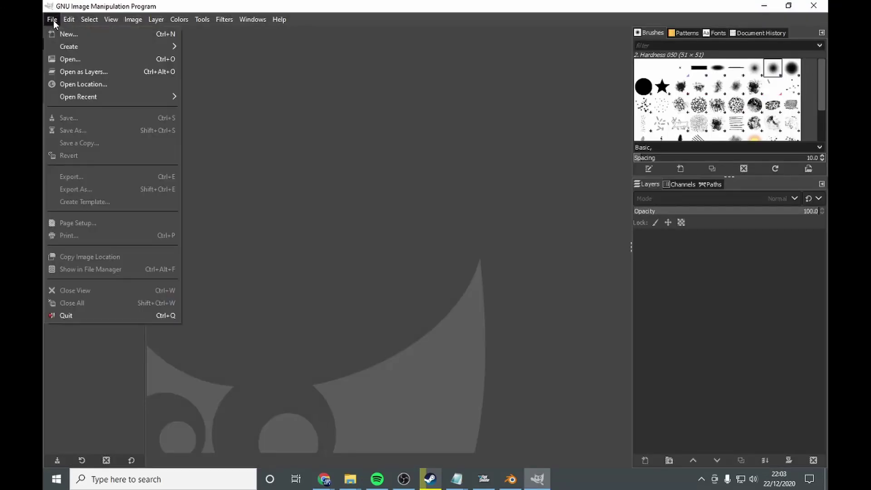
left_click(72, 59)
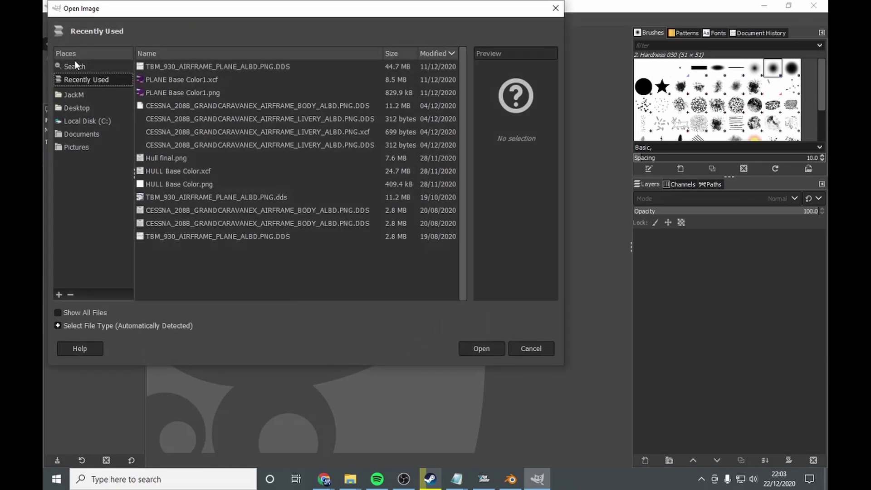
left_click(82, 154)
scroll(194, 191, "down", 1)
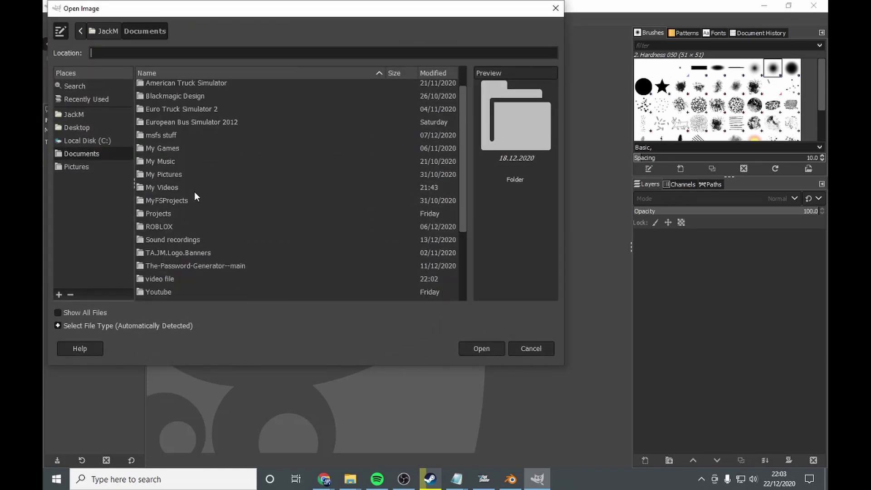
double_click(169, 279)
left_click(189, 139)
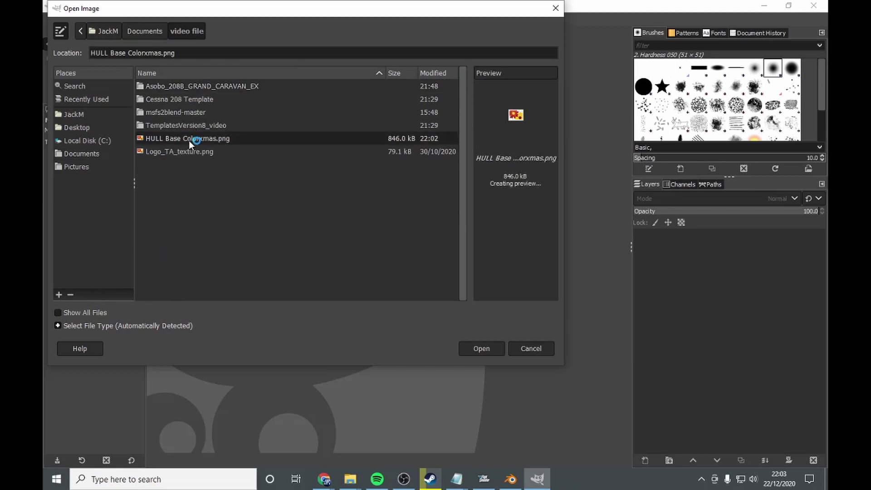
left_click(481, 350)
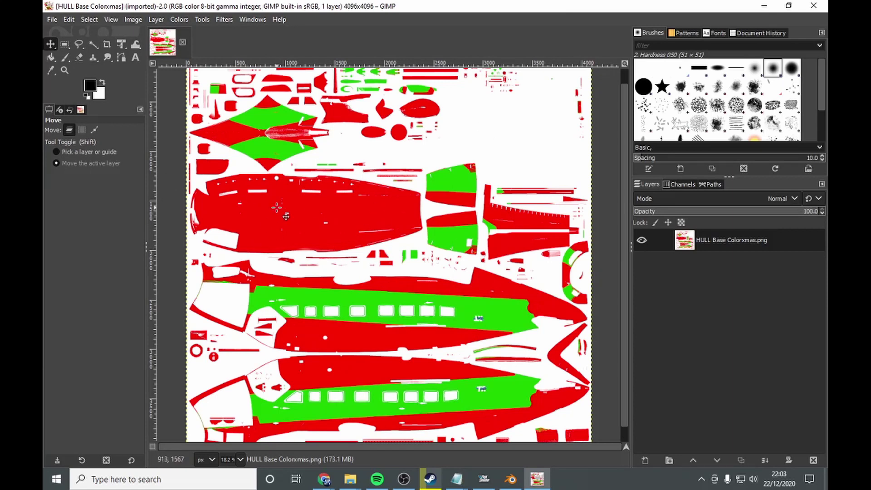
left_click(323, 479)
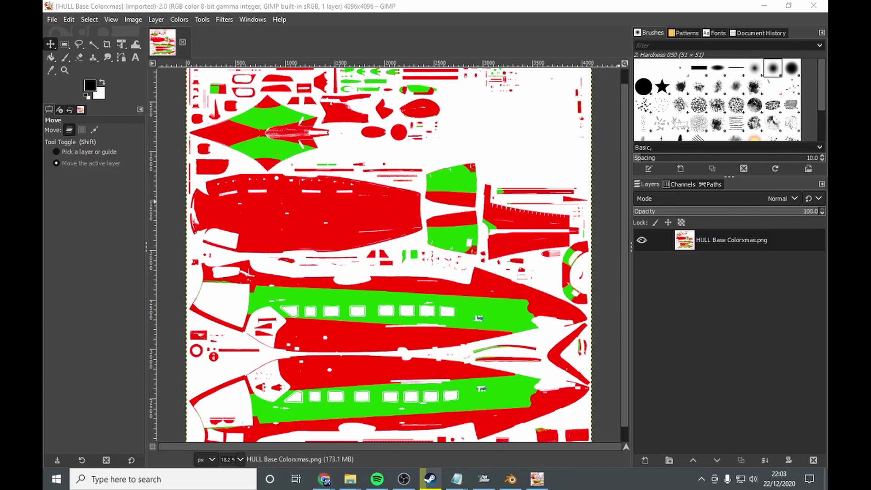
- Browse from Documents > video file down to the Asobo_208B-template TEXTURE.TEMPLATE folder
key("alt+Tab")
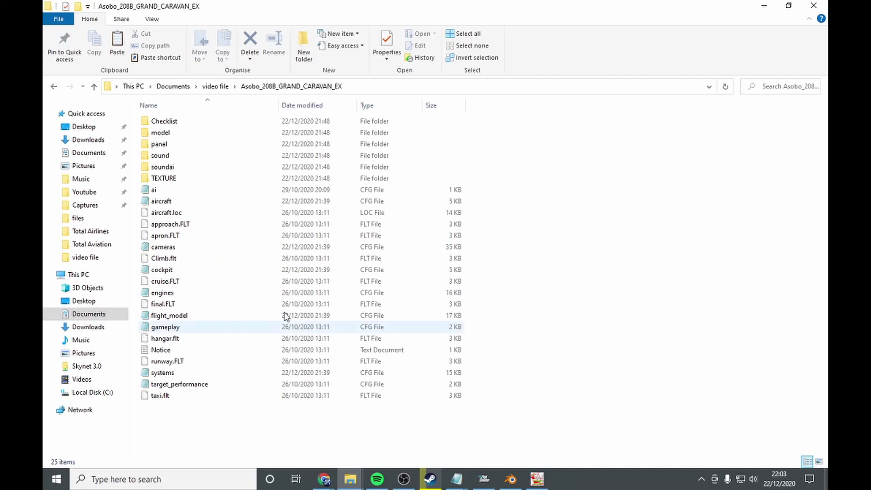
left_click(91, 152)
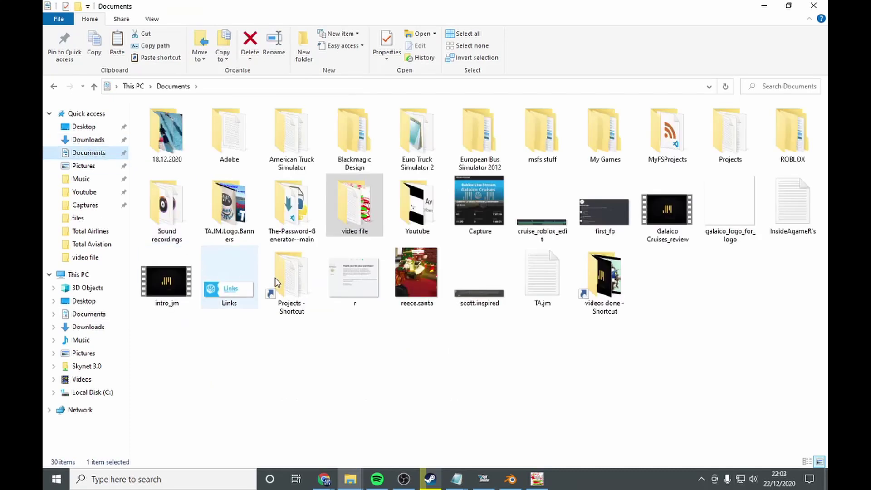
double_click(351, 206)
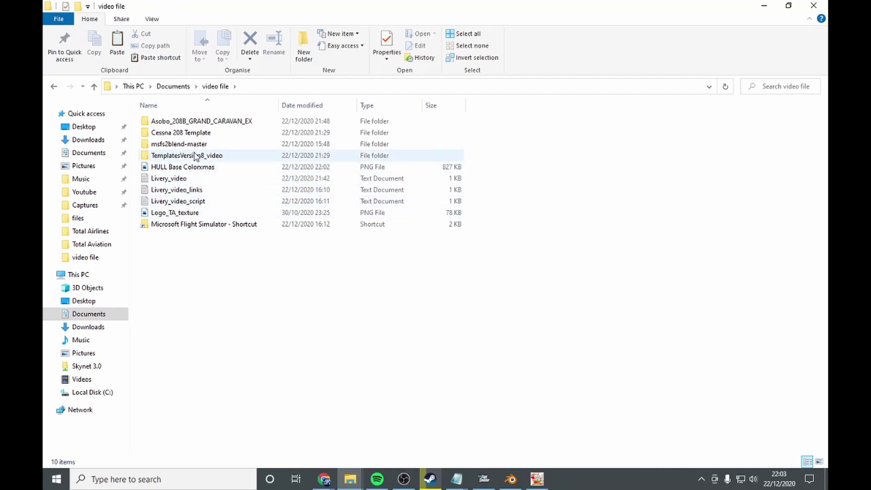
double_click(195, 133)
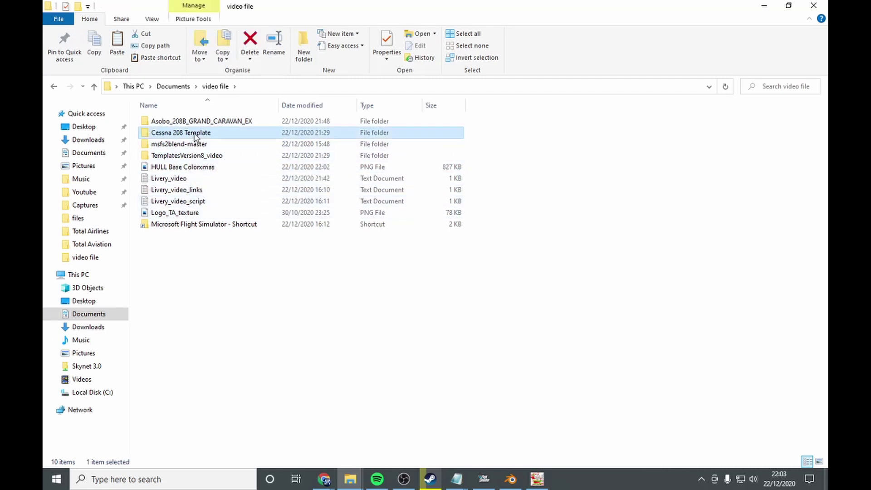
double_click(191, 136)
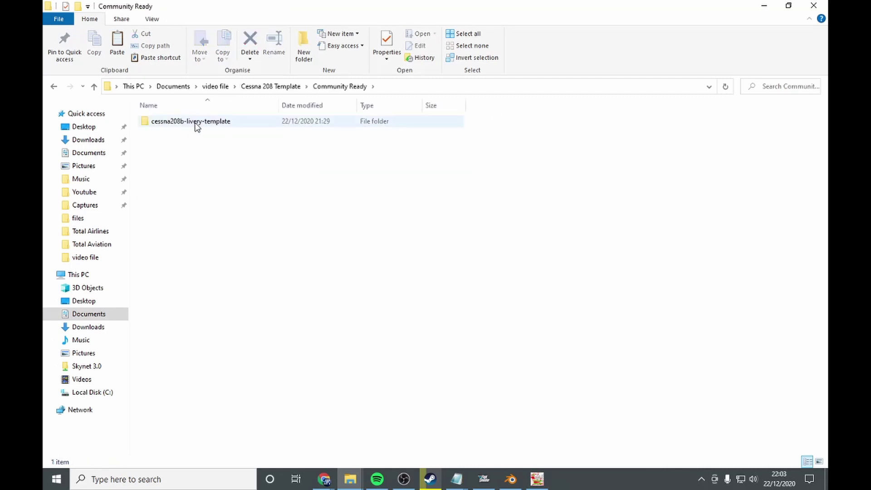
double_click(194, 126)
double_click(195, 125)
double_click(195, 126)
double_click(195, 126)
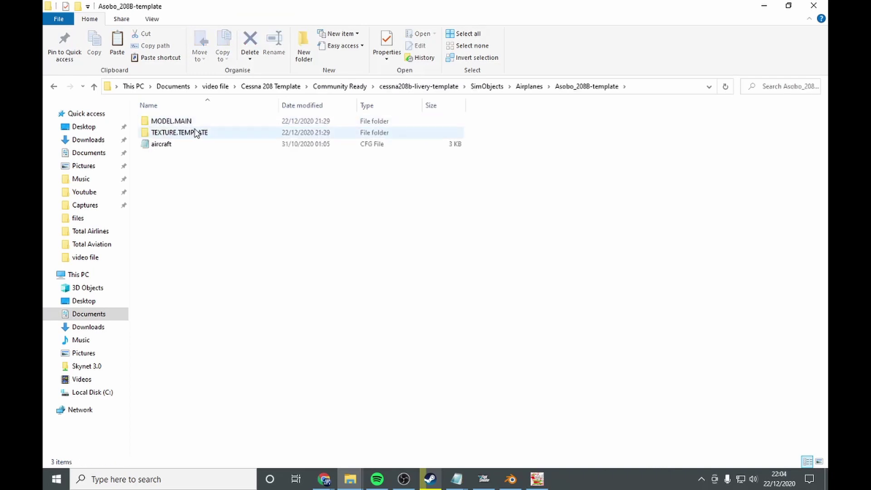
double_click(195, 133)
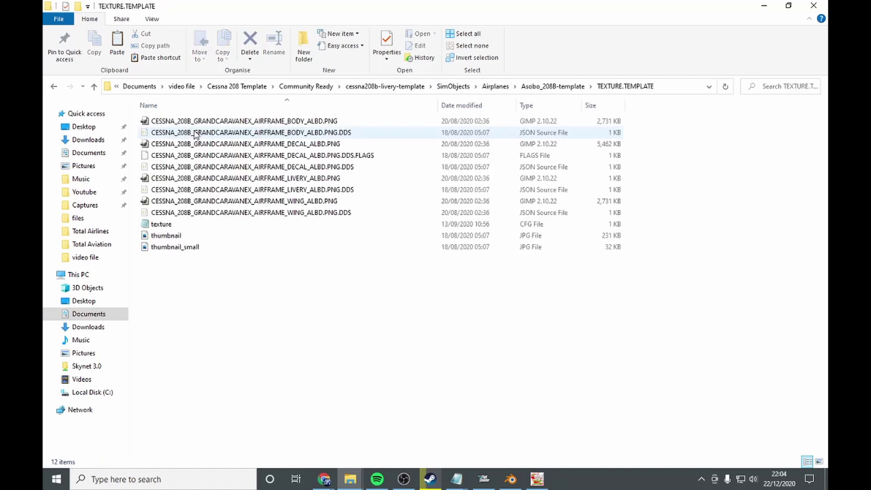
- Peek into the MODEL.MAIN folder, then return to TEXTURE.TEMPLATE
left_click(94, 87)
double_click(169, 120)
left_click(94, 87)
key("alt+Tab")
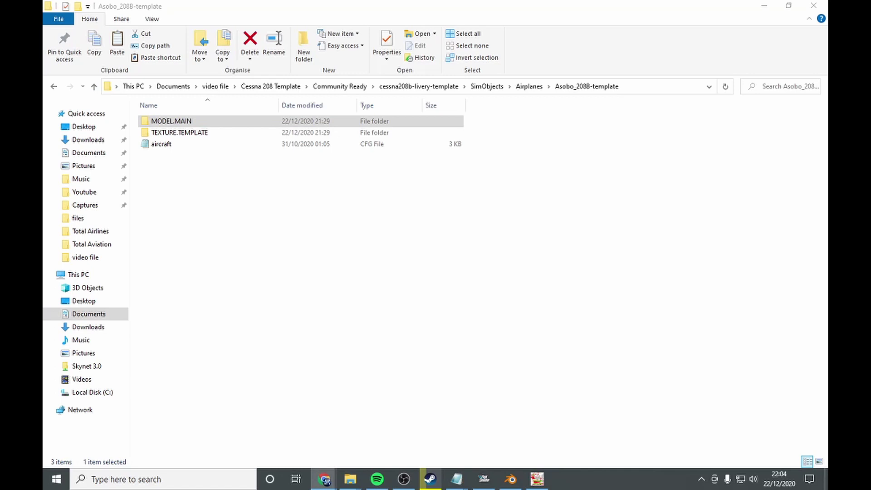
double_click(186, 133)
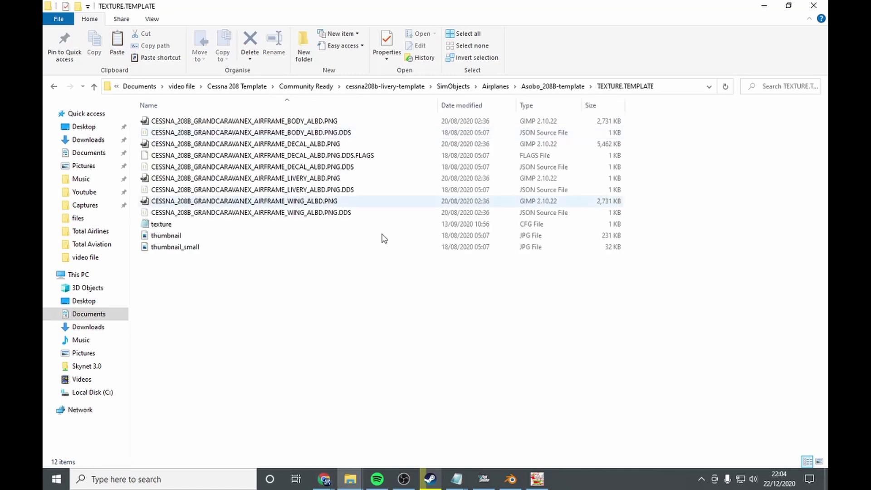
- Show TEXTURE.TEMPLATE as large icons, copy its folder path, and return to GIMP
left_click(819, 461)
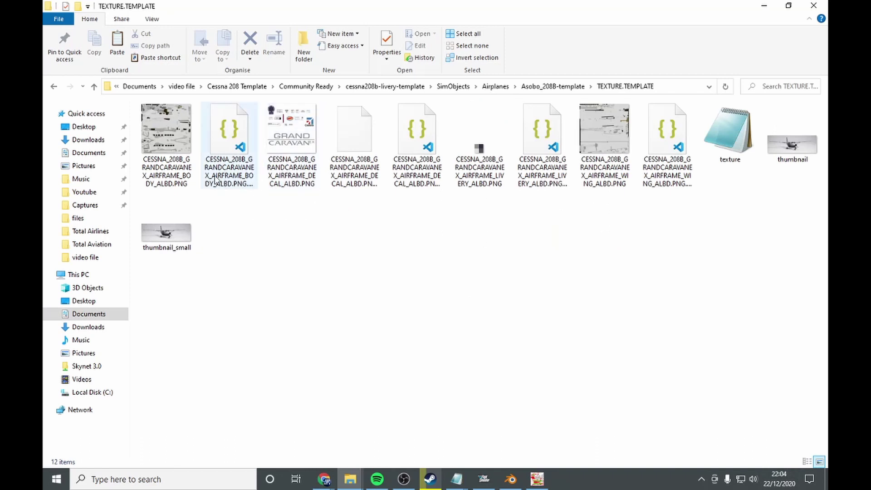
left_click(175, 160)
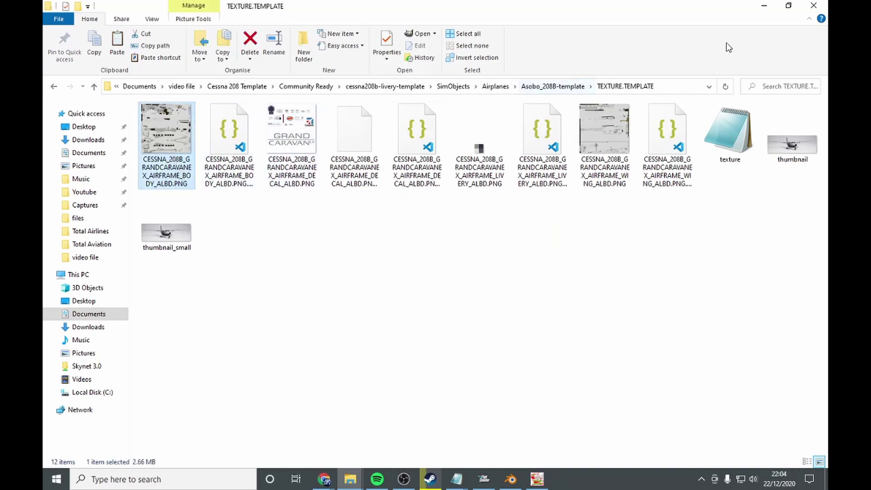
left_click(671, 87)
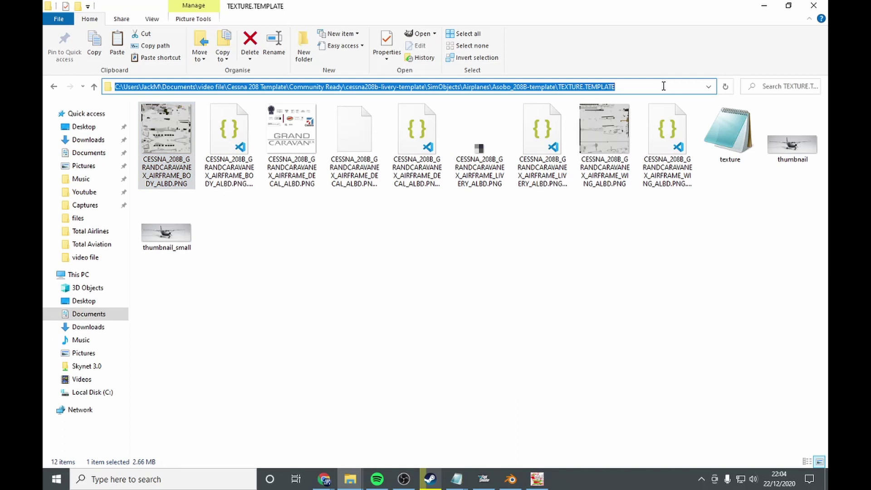
key("ctrl+c")
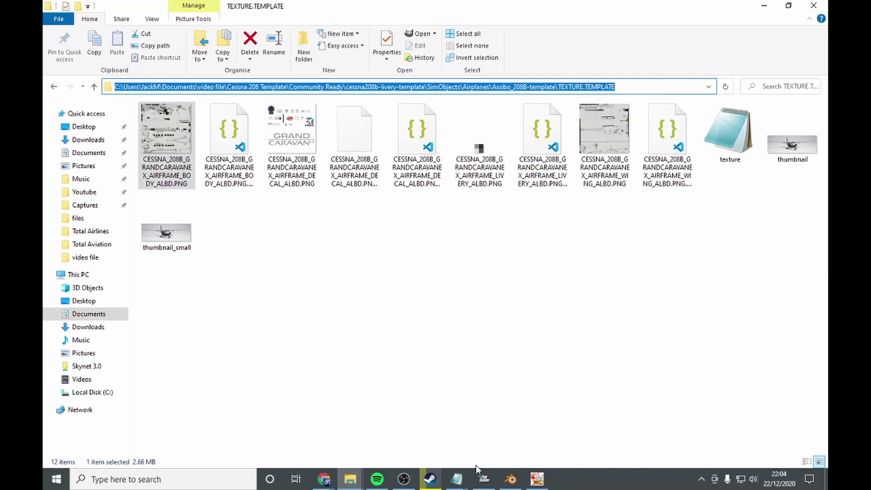
mouse_move(512, 480)
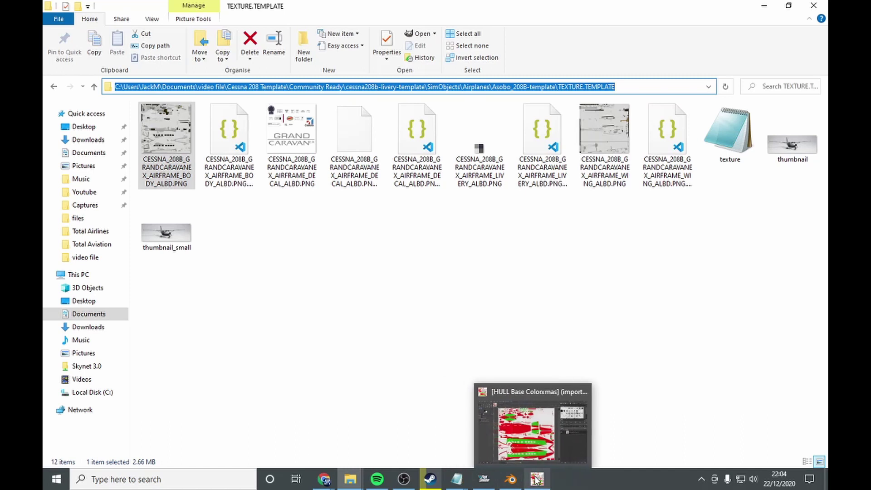
left_click(537, 479)
- Load CESSNA_208B_GRANDCARAVANEX_AIRFRAME_BODY_ALBD.PNG.DDS from TEXTURE.TEMPLATE as a new layer with mipmaps off
left_click(52, 19)
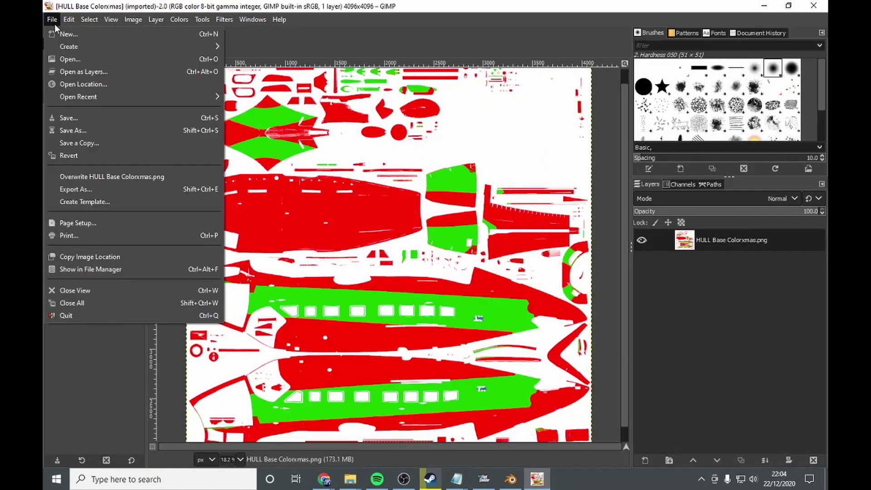
left_click(88, 73)
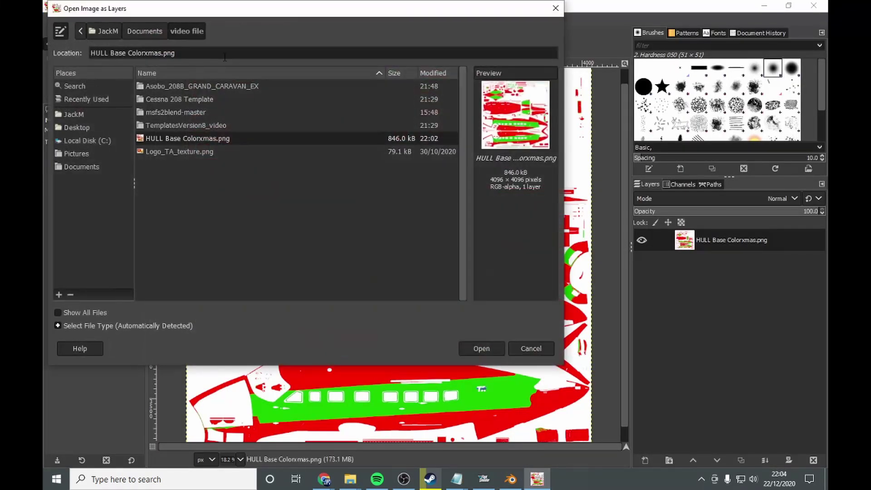
left_click(61, 31)
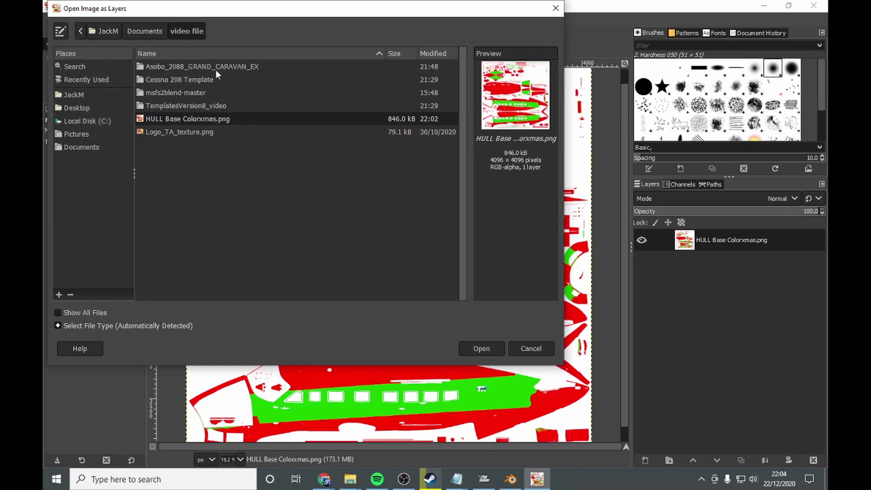
left_click(60, 31)
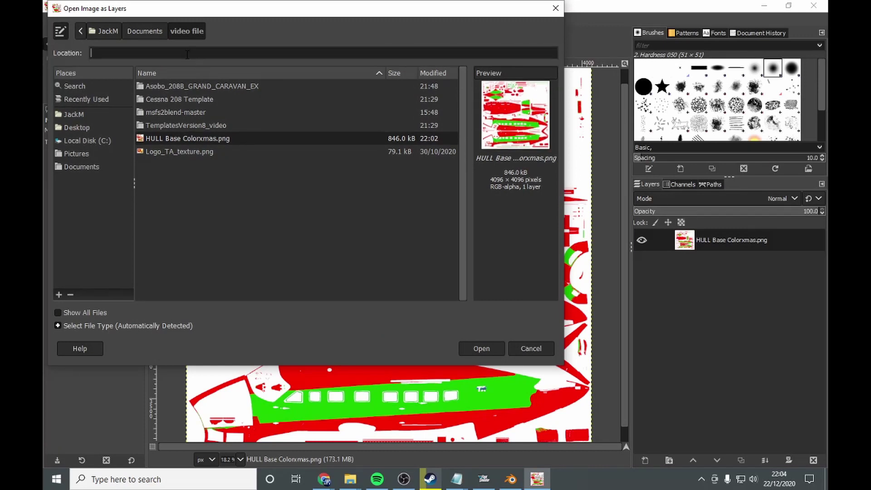
key("ctrl+v")
key("Return")
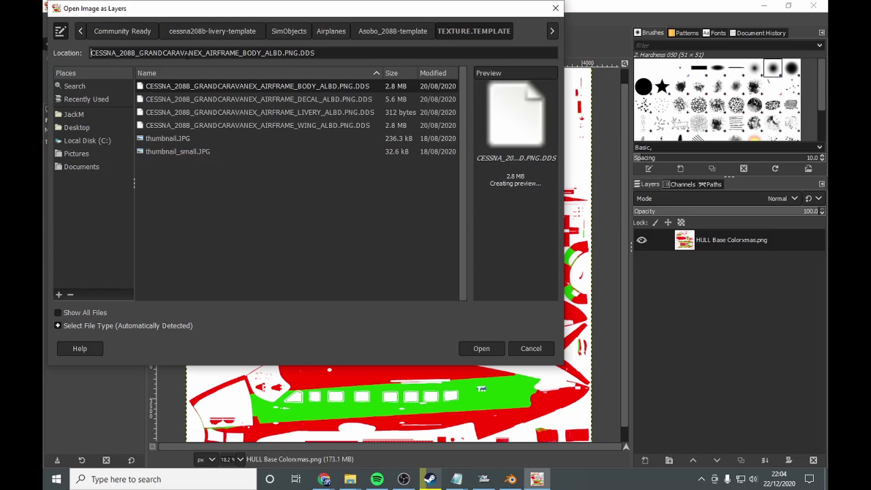
left_click(481, 354)
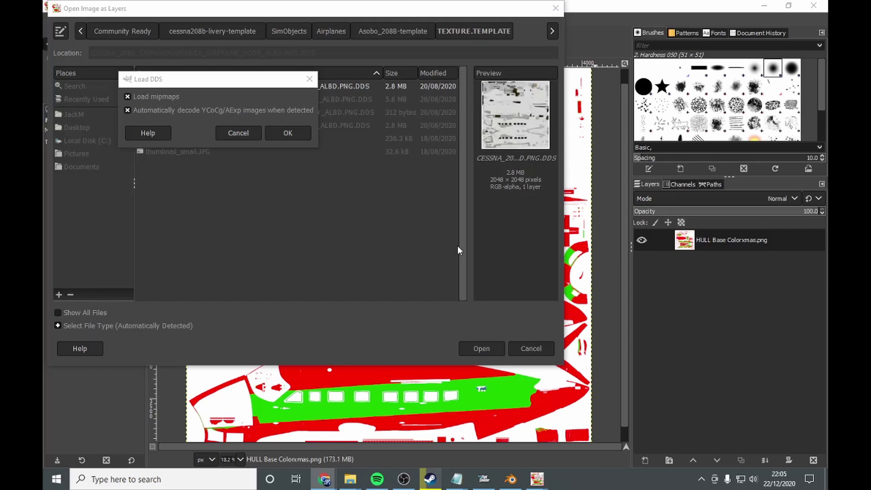
left_click(141, 97)
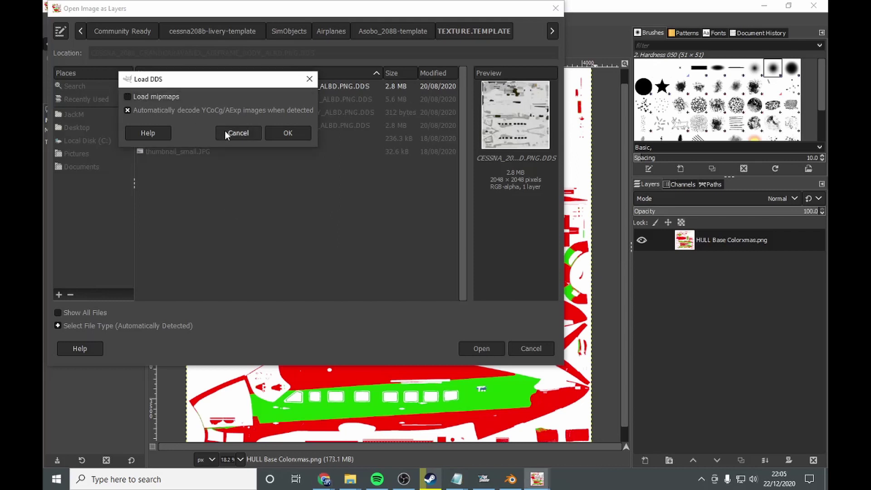
left_click(289, 133)
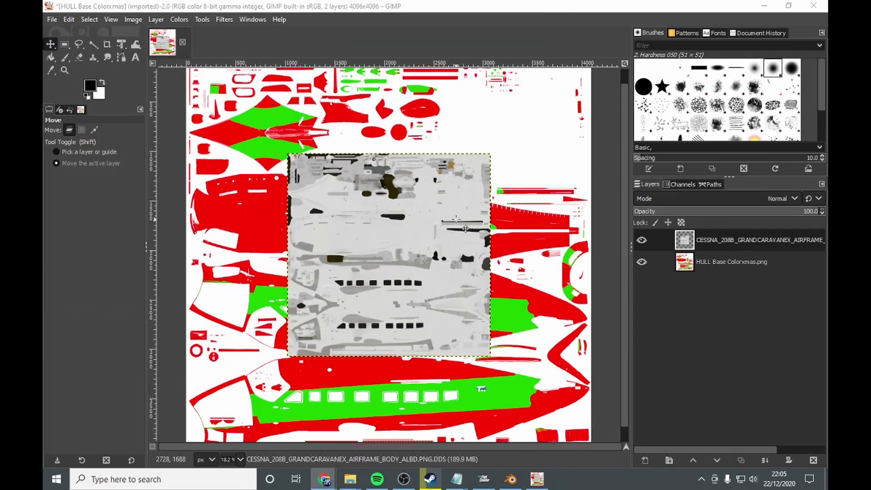
- Scale the body texture layer to width 2048*2, making it 4096 × 4096 px
right_click(371, 232)
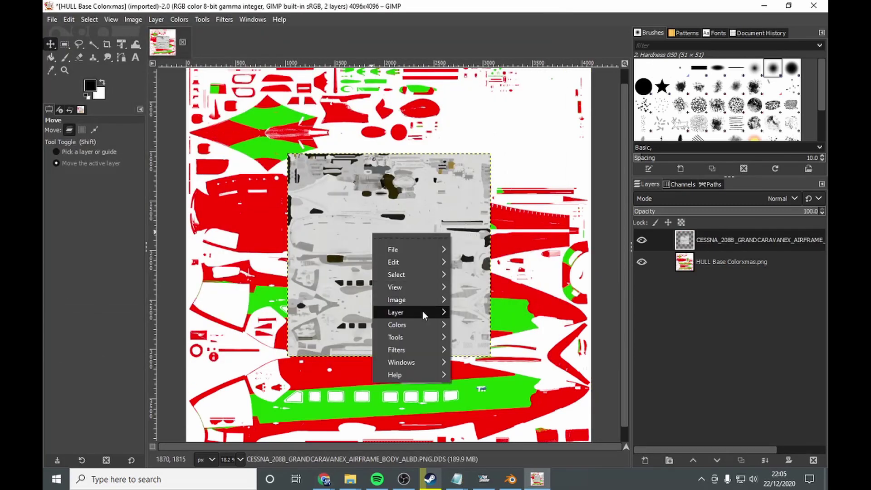
mouse_move(423, 311)
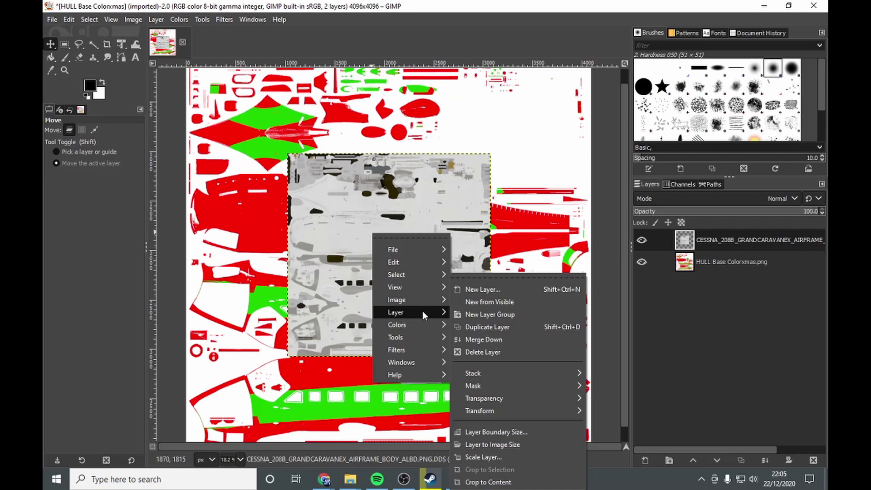
left_click(535, 456)
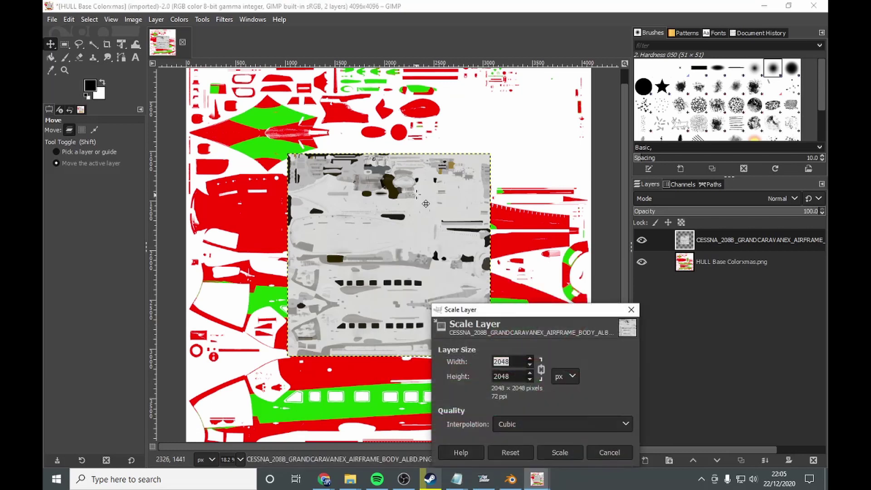
left_click(514, 358)
type("*2")
key("Return")
left_click(560, 452)
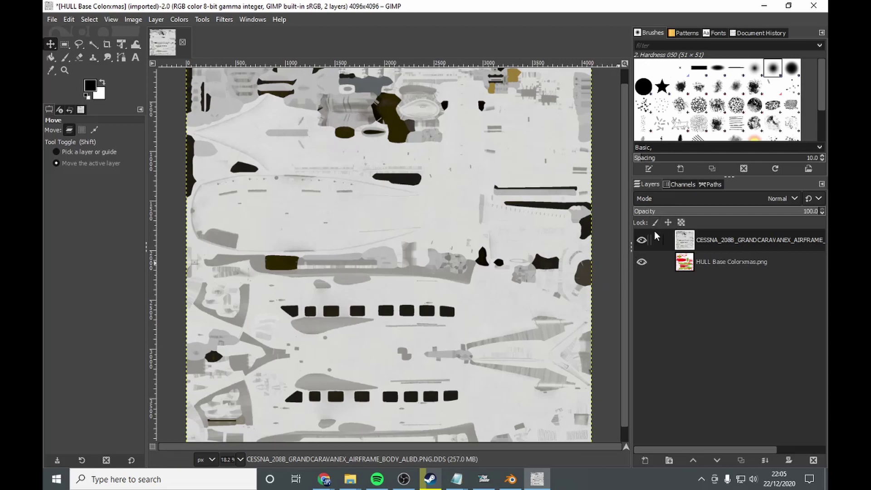
- Set the body texture layer to Multiply mode and toggle each layer's visibility to compare
left_click(778, 198)
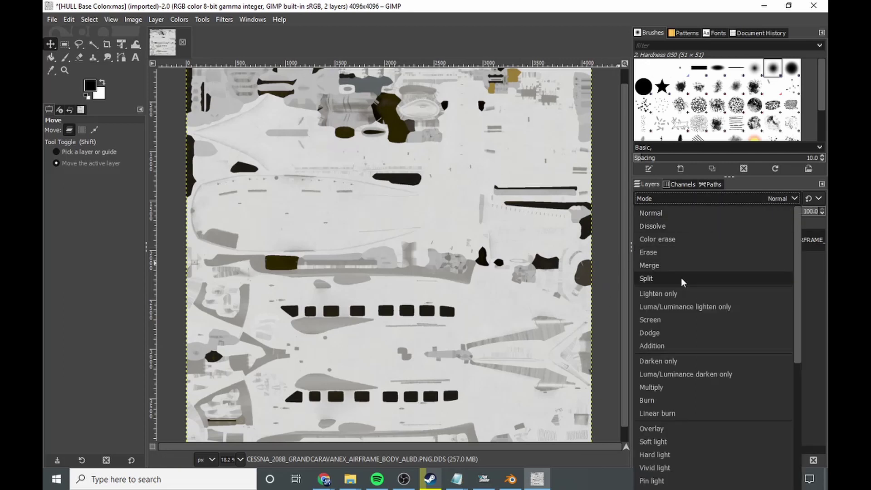
left_click(670, 386)
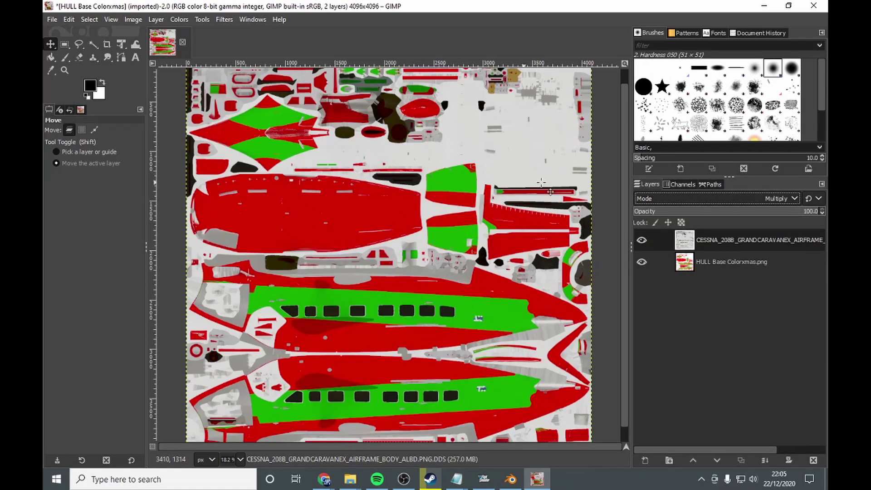
left_click(641, 262)
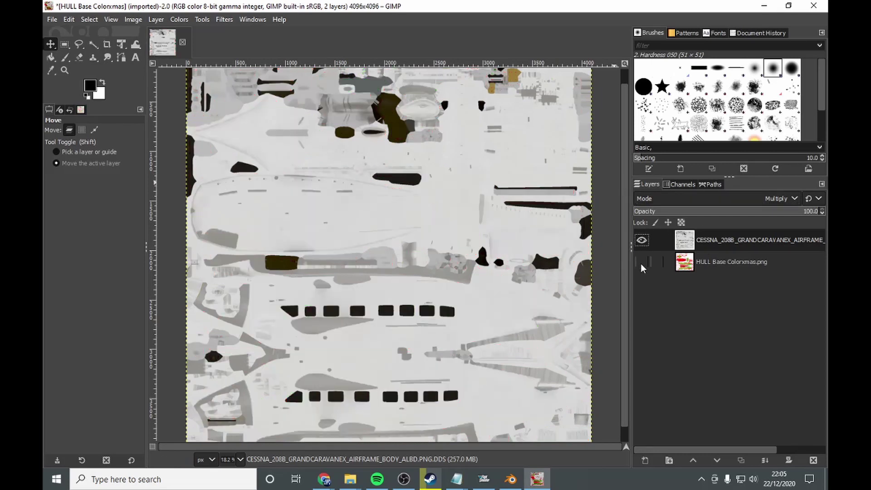
left_click(641, 260)
left_click(641, 241)
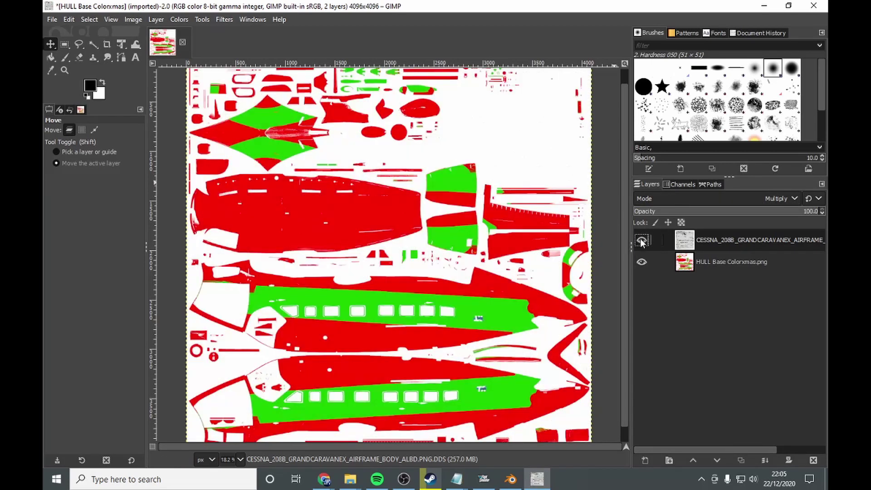
left_click(641, 241)
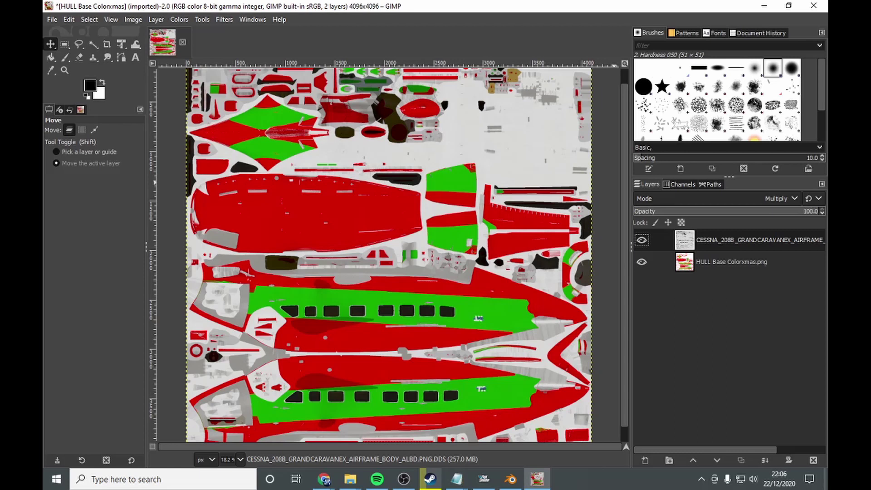
- Export the combined image as HULL Base Colorxmas.png into the video file folder
key("alt+Tab")
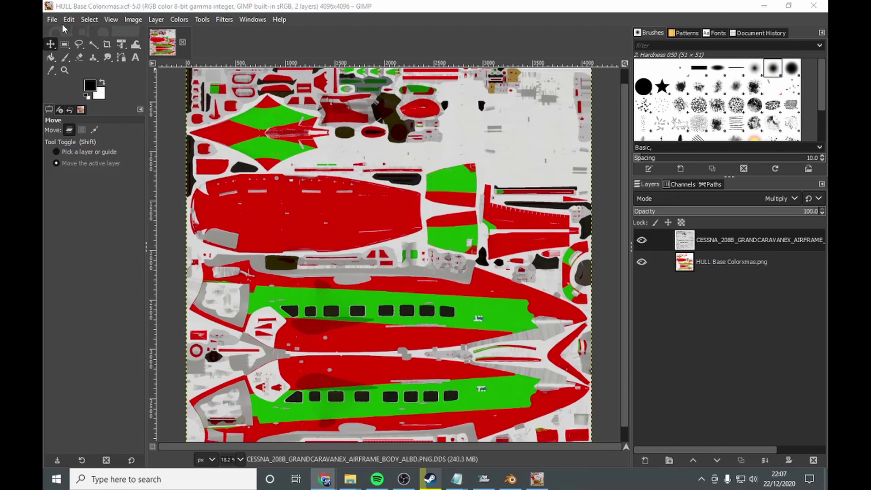
left_click(52, 20)
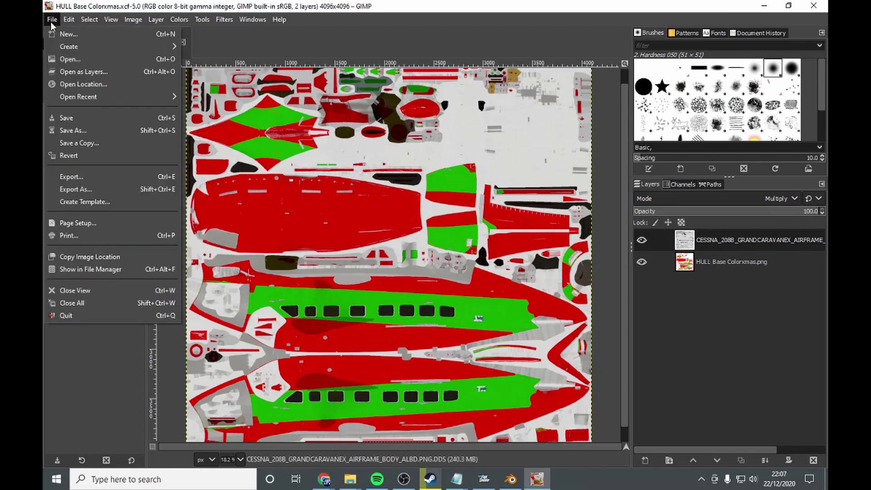
left_click(86, 177)
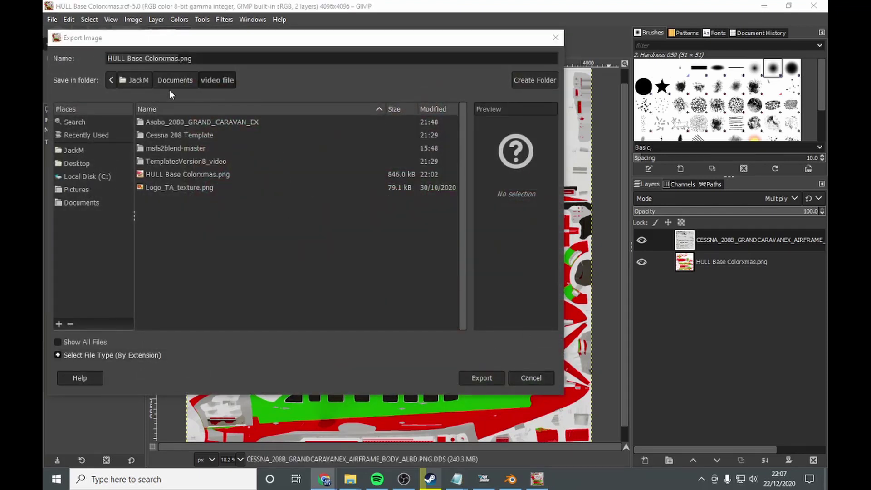
left_click(483, 377)
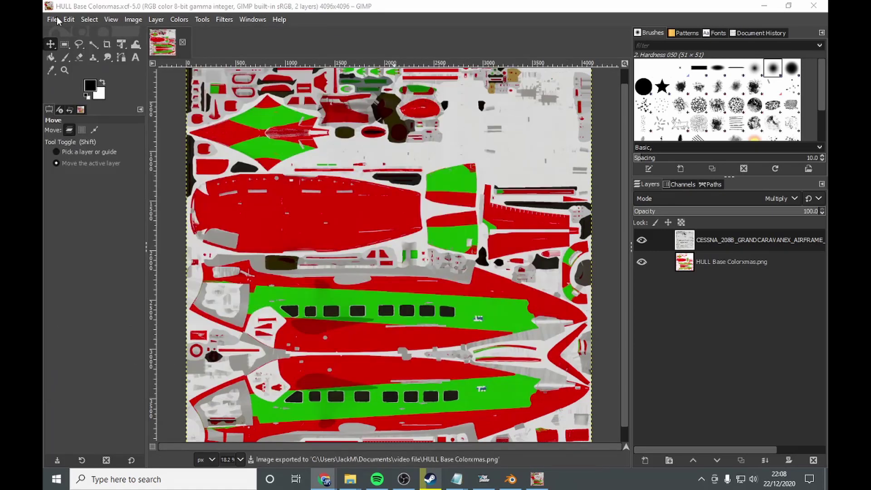
- Reopen HULL Base Colorxmas.png from recent files and close the layered working image
left_click(52, 19)
mouse_move(91, 99)
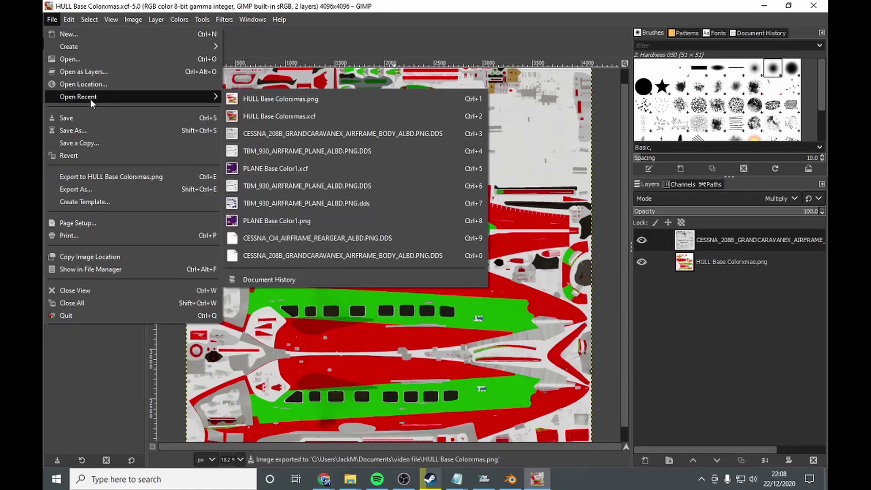
left_click(293, 100)
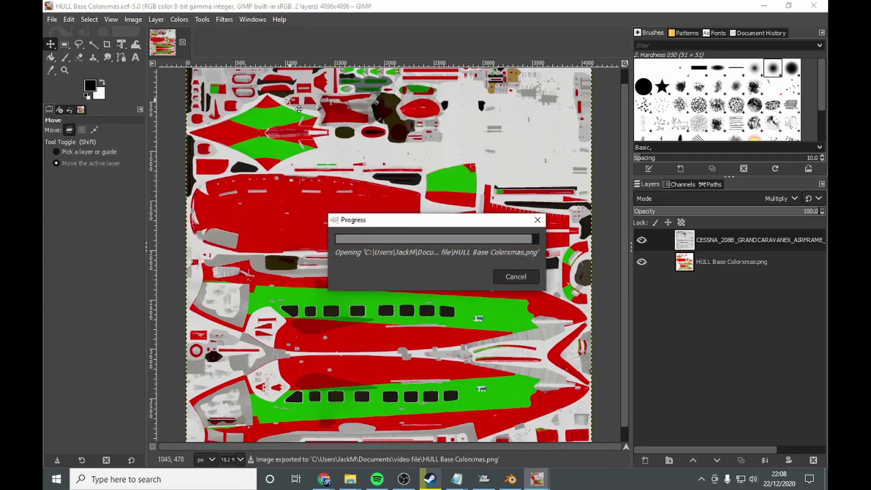
left_click(176, 42)
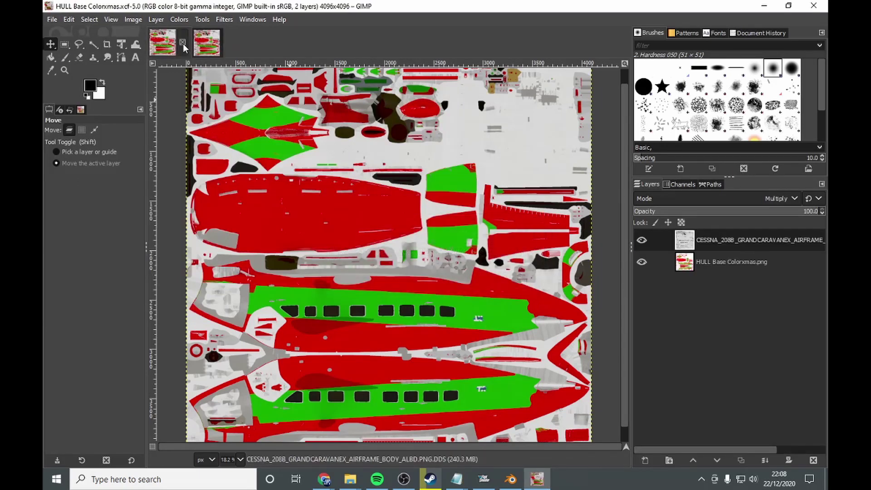
left_click(182, 42)
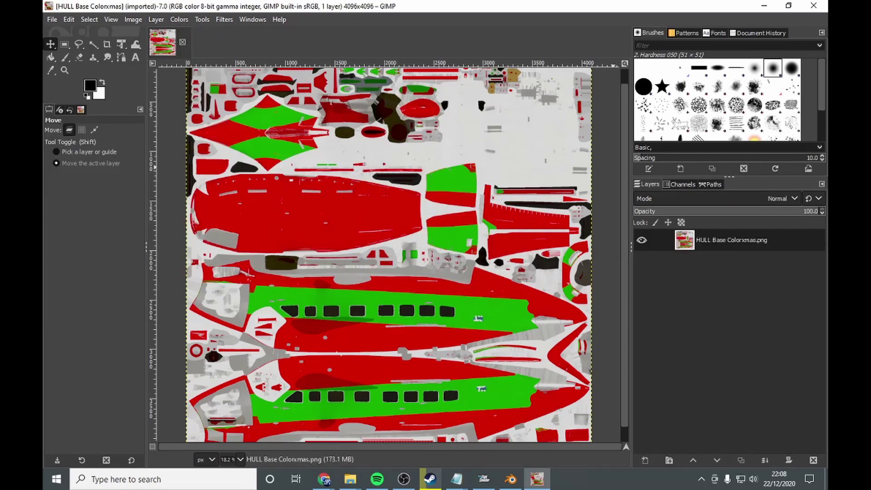
left_click(51, 20)
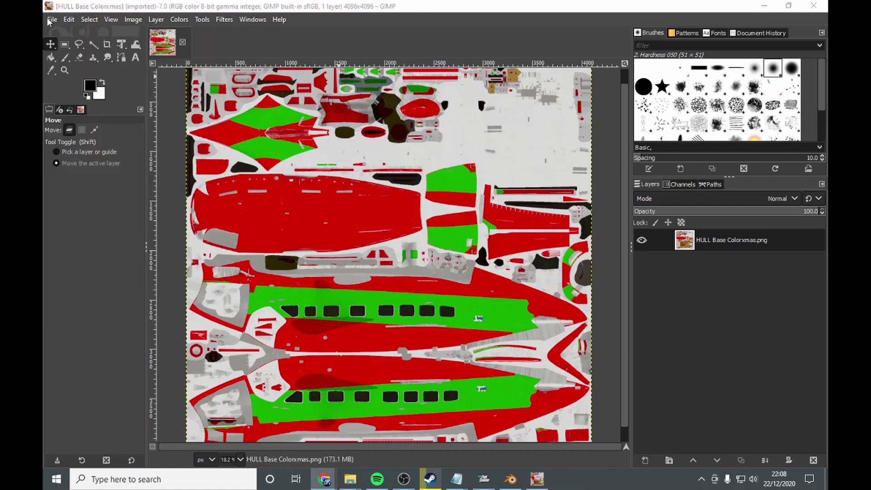
left_click(50, 20)
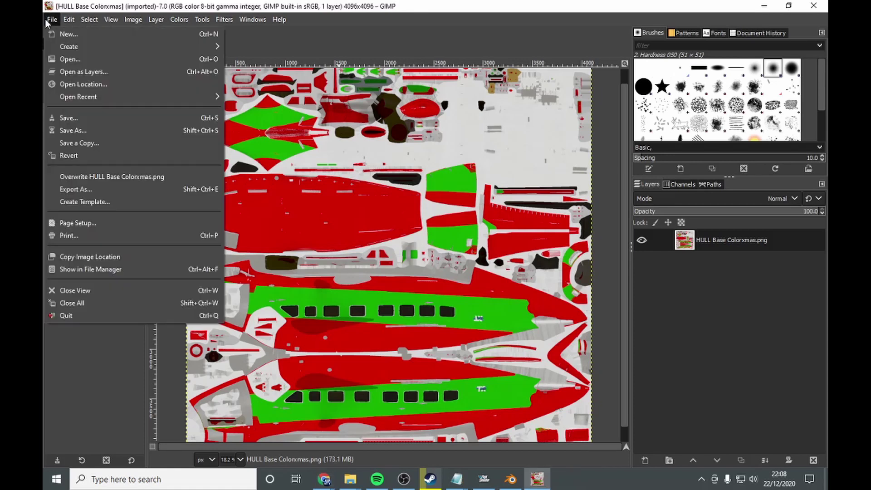
- Browse the export dialog from Documents down to Asobo_208B-template's TEXTURE.TEMPLATE folder
left_click(106, 190)
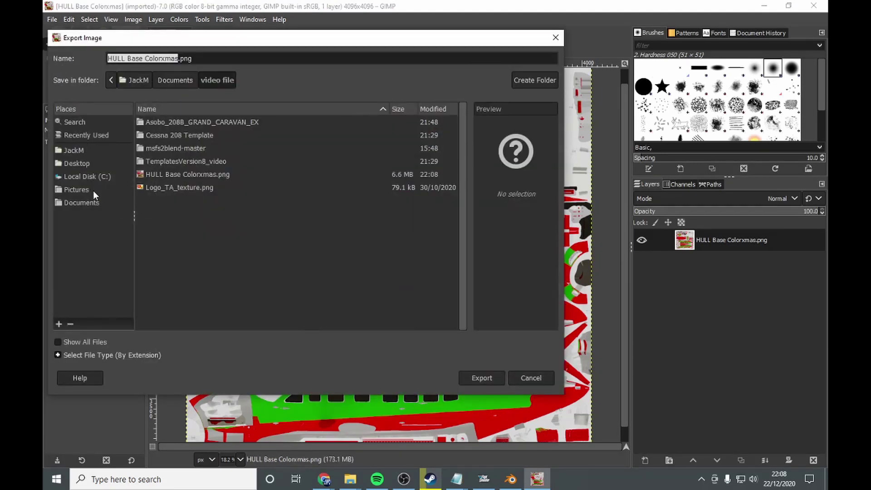
left_click(93, 203)
scroll(200, 205, "down", 3)
scroll(176, 189, "up", 3)
scroll(197, 222, "down", 3)
double_click(167, 261)
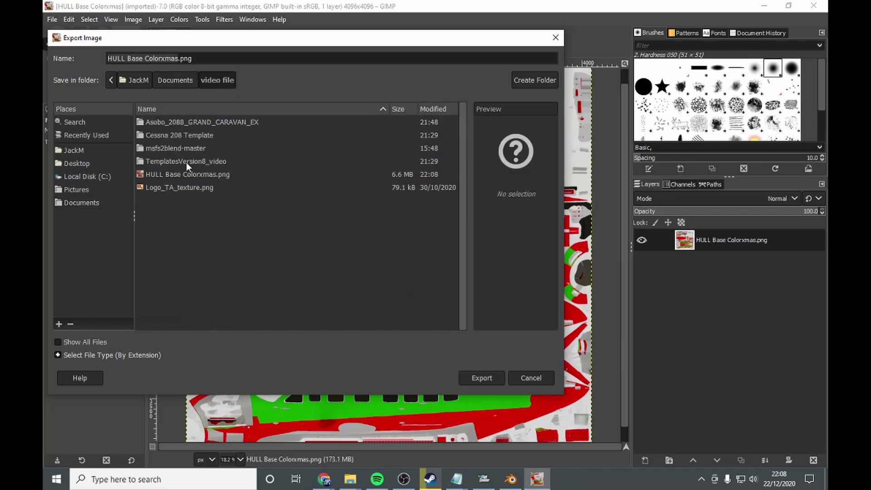
double_click(182, 140)
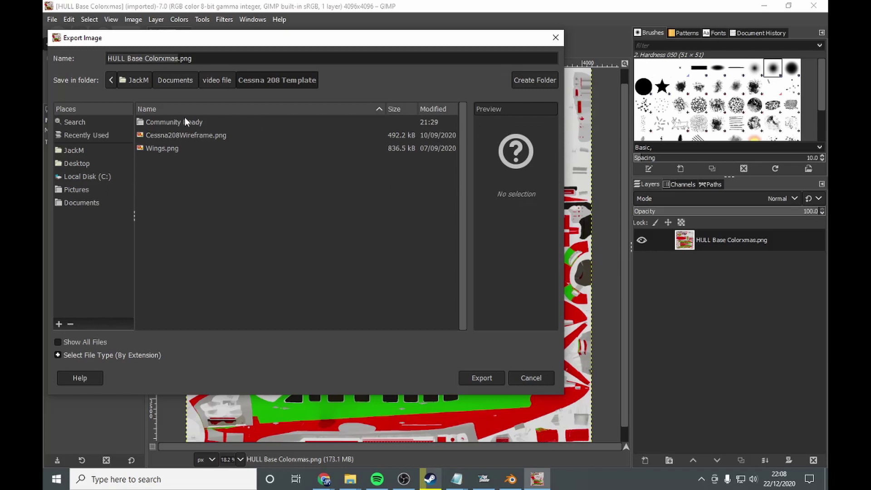
double_click(183, 121)
double_click(184, 121)
double_click(184, 121)
double_click(184, 120)
double_click(184, 121)
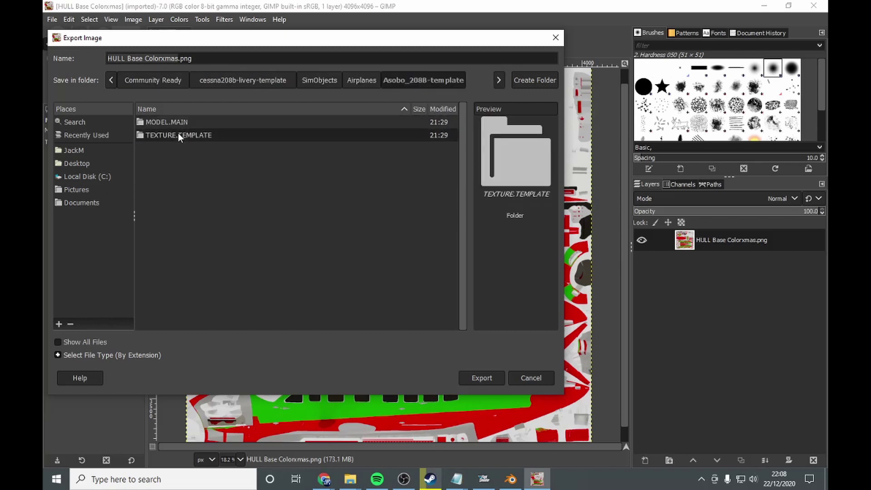
double_click(179, 122)
- Overwrite the body albedo DDS using BC1 / DXT1 compression with generated mipmaps
left_click(225, 122)
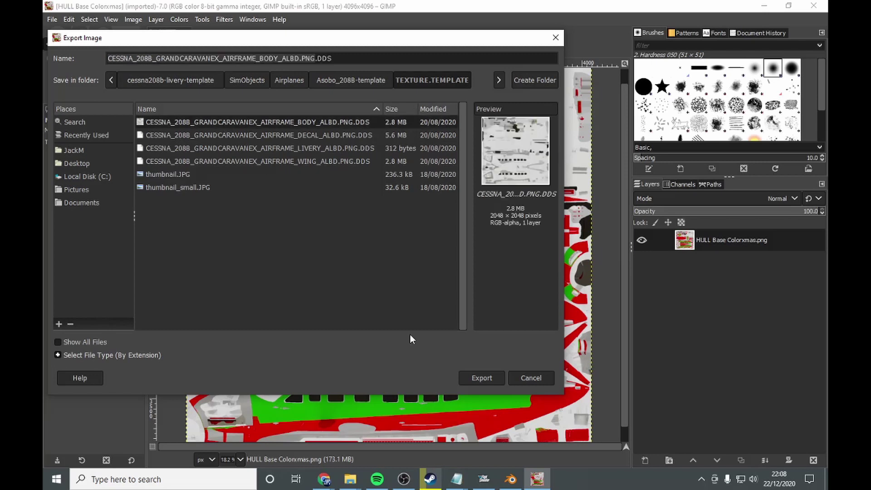
left_click(467, 382)
left_click(413, 275)
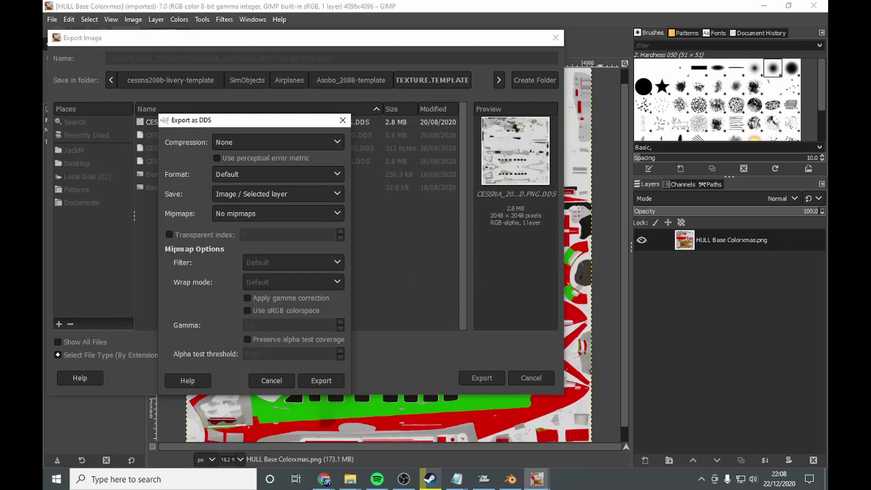
key("alt+Tab")
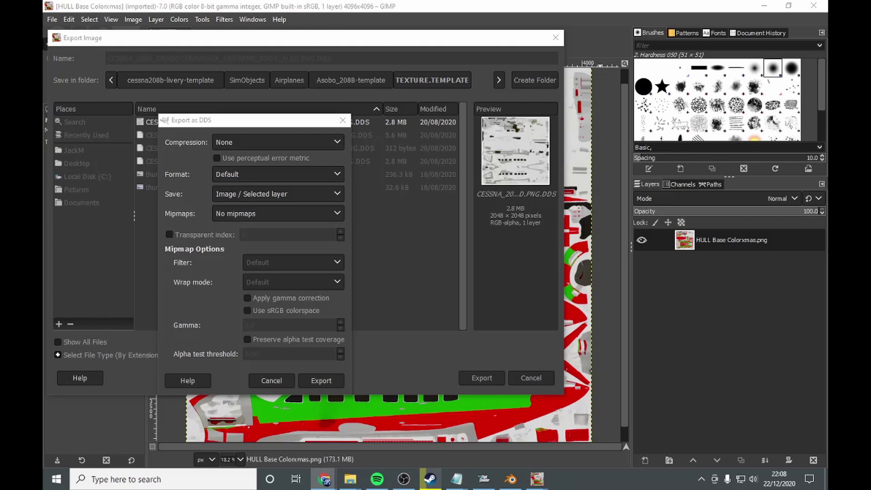
left_click(264, 144)
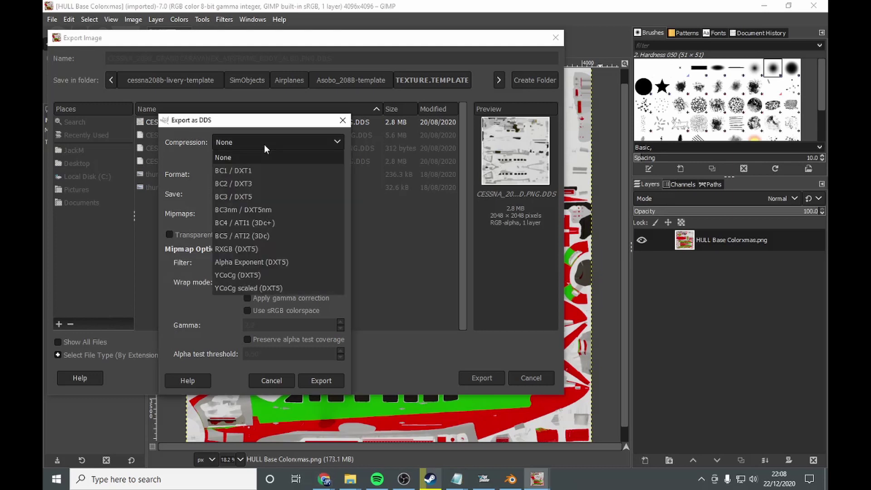
left_click(264, 175)
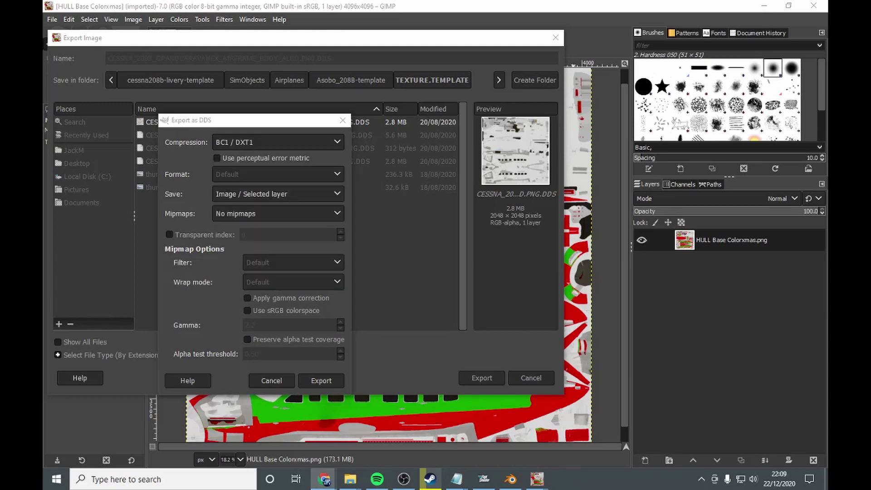
left_click(243, 215)
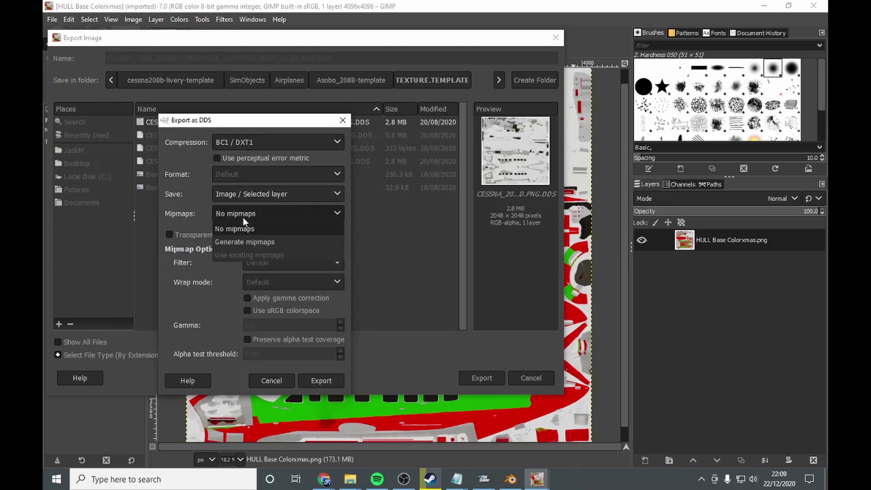
left_click(248, 241)
left_click(315, 380)
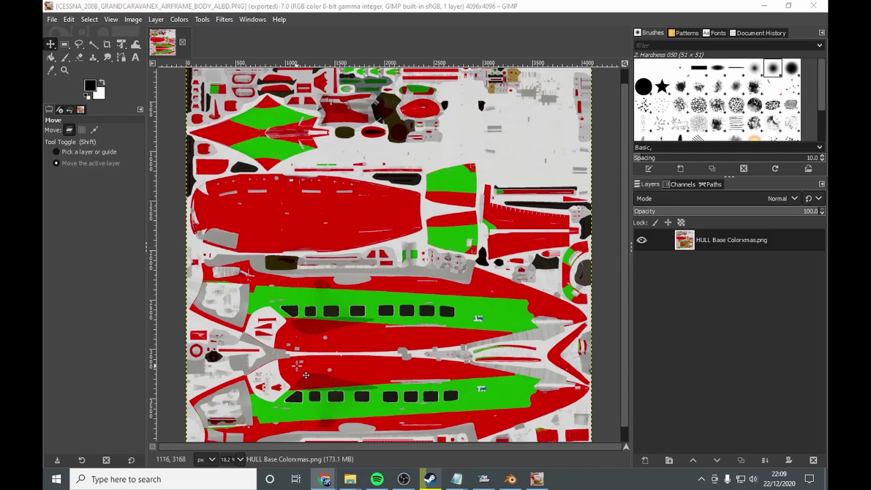
- Close GIMP to reveal the TEXTURE.TEMPLATE folder in File Explorer
left_click(820, 5)
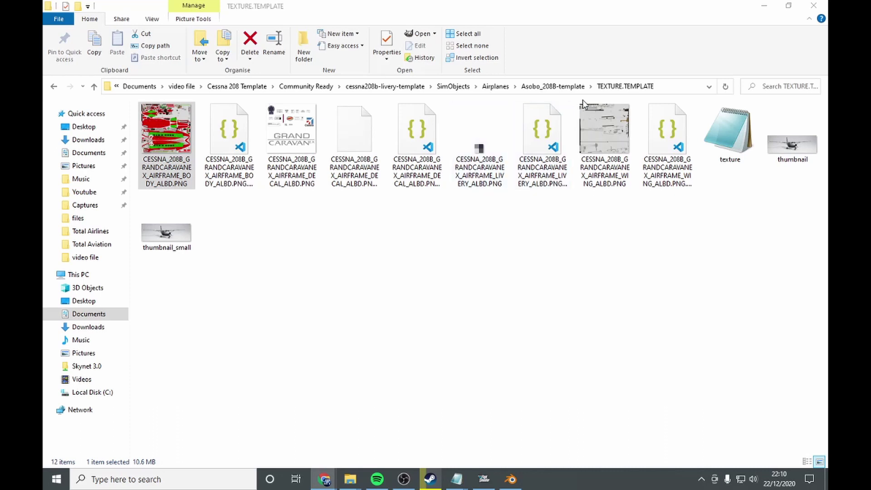
- Open the livery albedo DDS without mipmaps, zoom to 400 %, and clear it to transparency
left_click(478, 155)
double_click(478, 155)
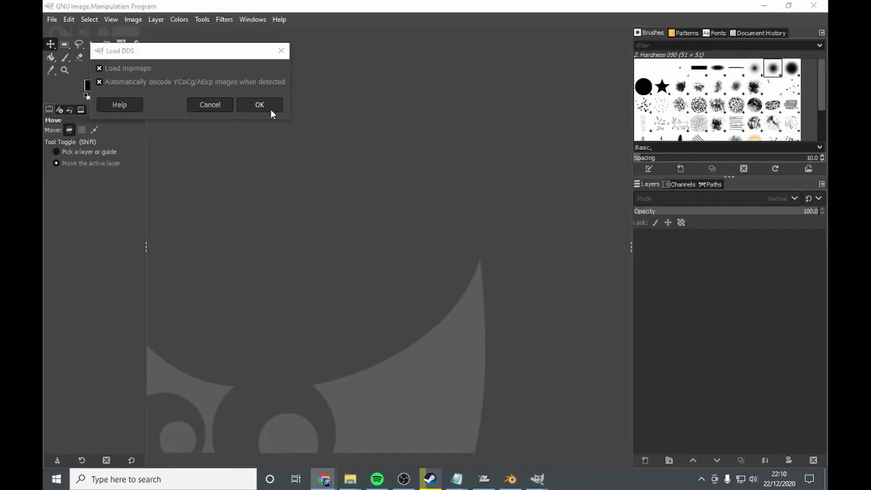
left_click(141, 72)
left_click(264, 103)
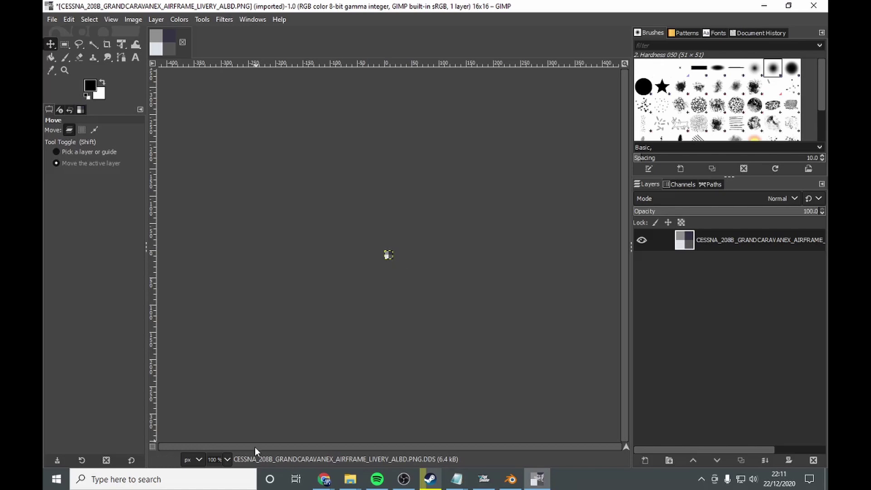
left_click(227, 459)
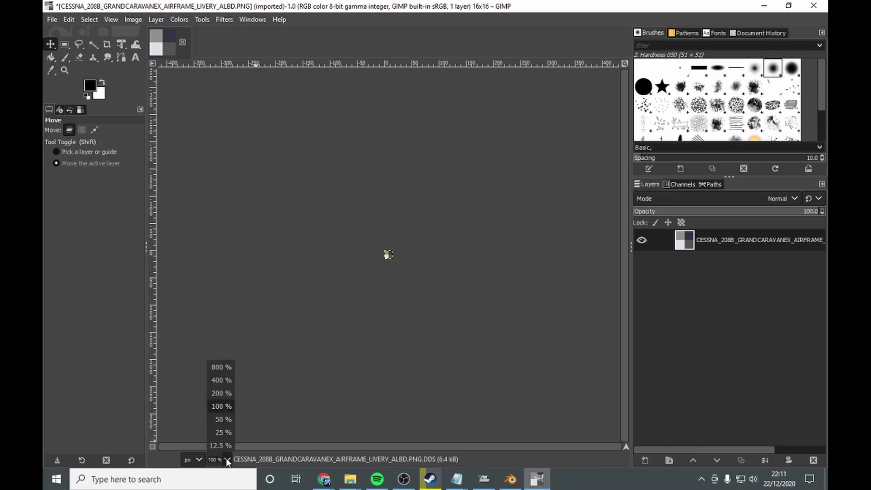
left_click(221, 381)
left_click_drag(386, 259, 389, 260)
key("Delete")
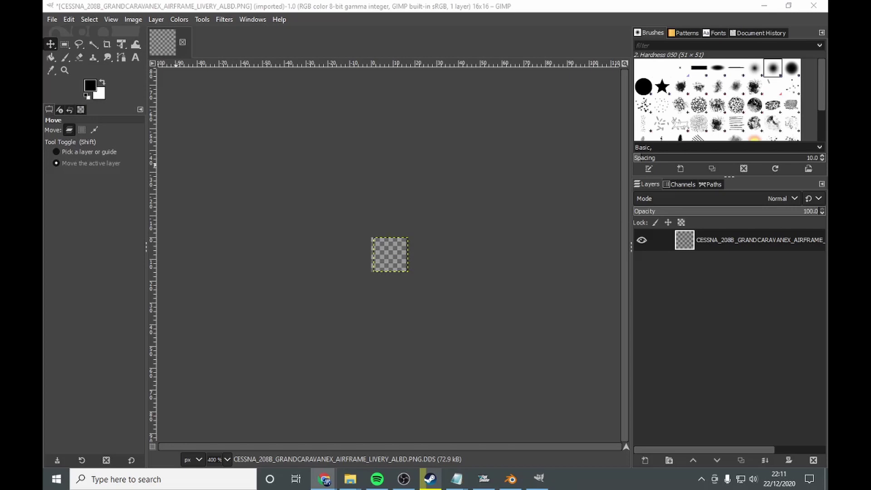
- Export over the livery albedo DDS with generated mipmaps, then quit GIMP discarding changes
left_click(52, 20)
left_click(103, 189)
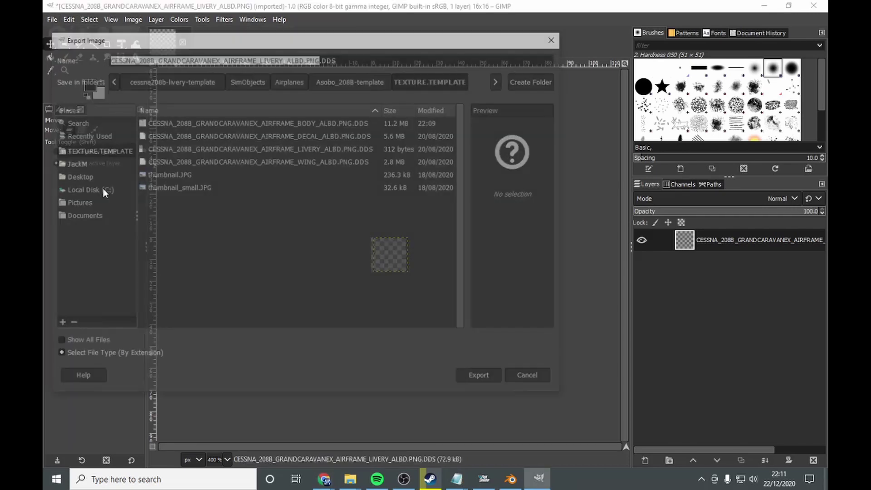
key("Return")
left_click(424, 269)
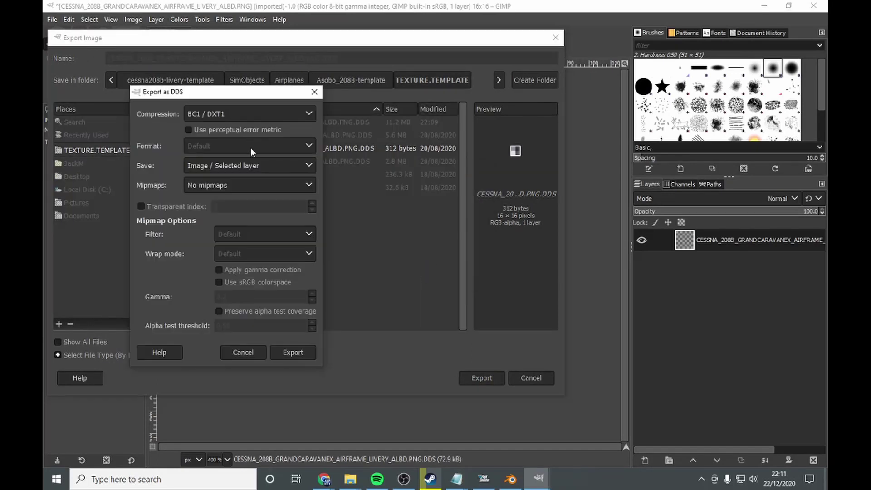
left_click(253, 182)
left_click(246, 215)
left_click(284, 351)
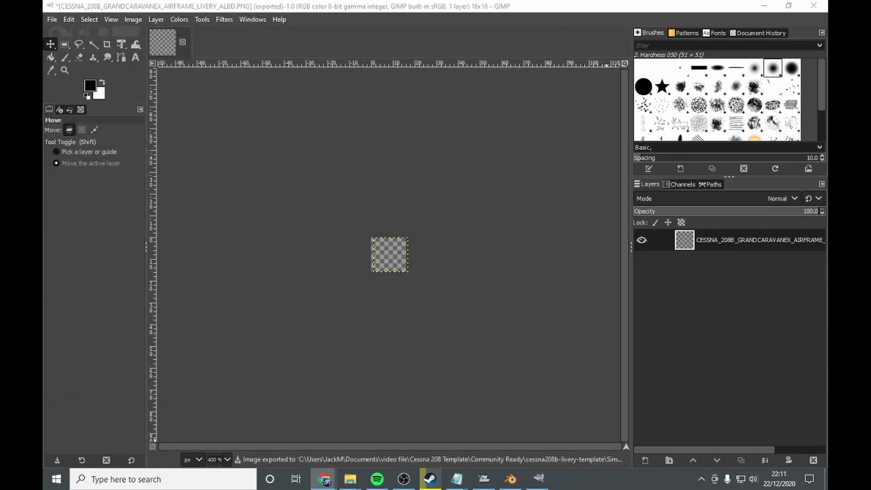
left_click(813, 6)
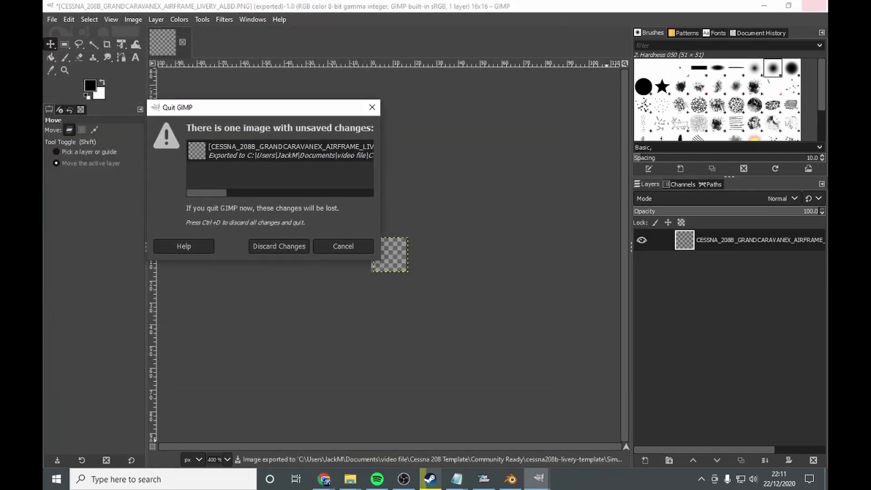
left_click(275, 247)
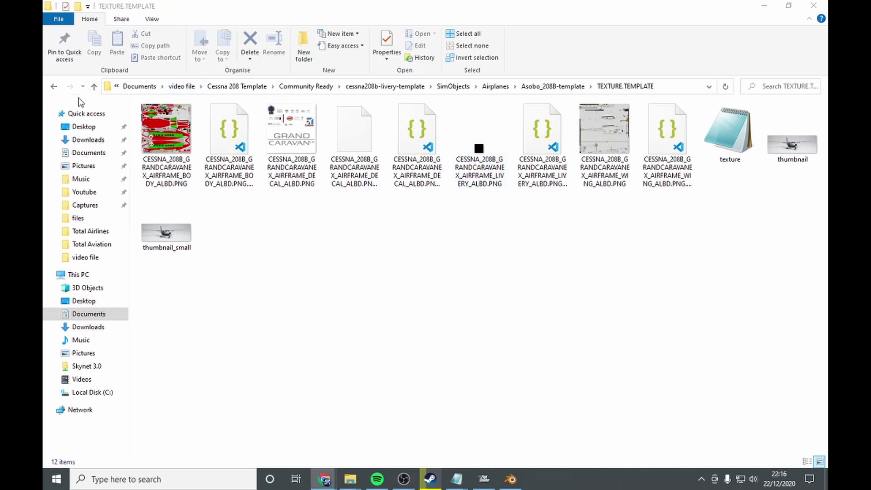
- Rename TEXTURE.TEMPLATE to TEXTURE.xmasliveryta, copying the xmasliveryta suffix to the clipboard
left_click(94, 87)
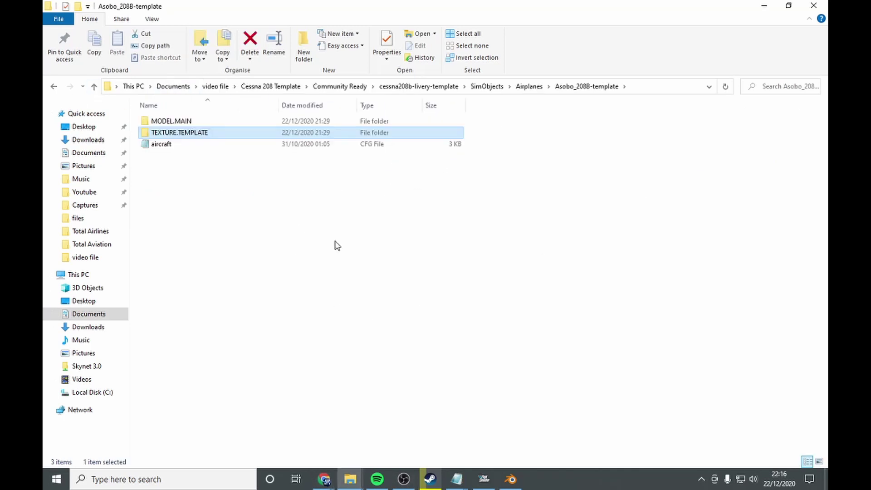
right_click(231, 137)
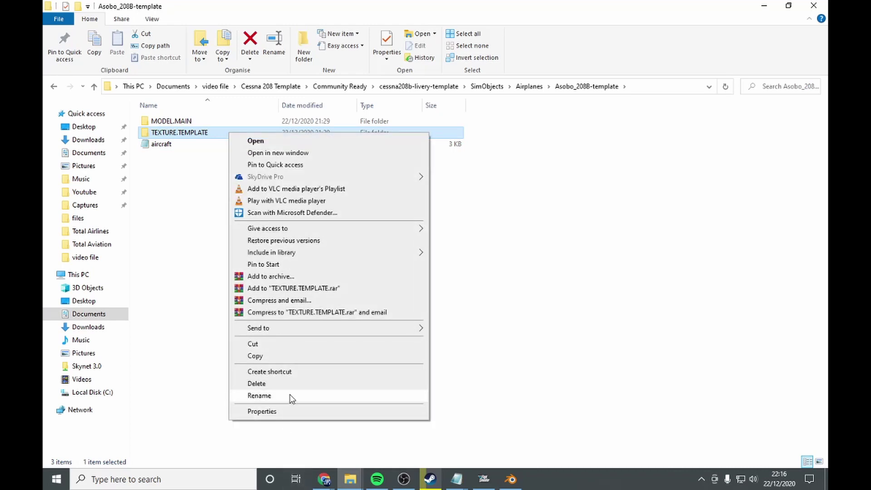
left_click(290, 396)
left_click(210, 132)
key("BackSpace")
key("BackSpace")
key("BackSpace")
key("BackSpace")
key("BackSpace")
key("BackSpace")
key("BackSpace")
key("BackSpace")
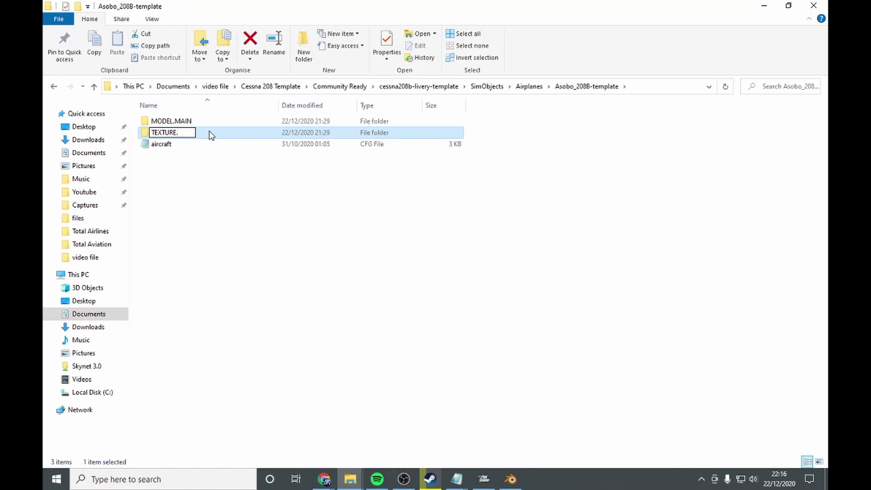
type("xmas")
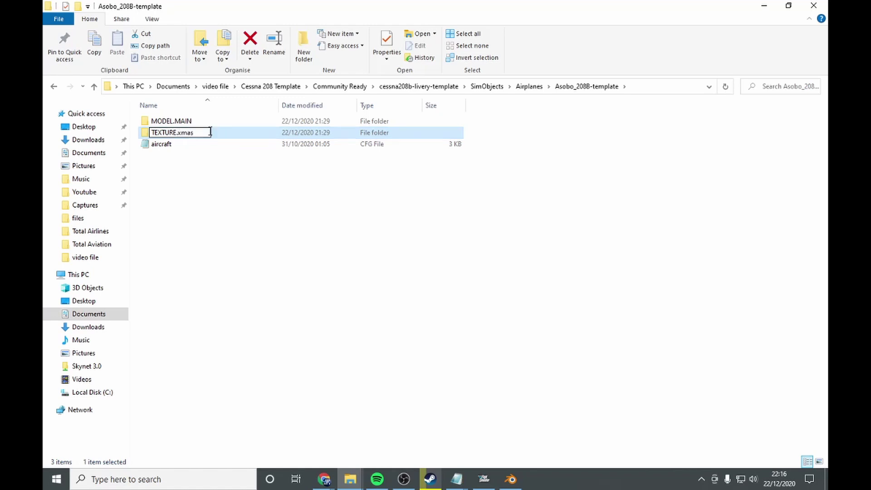
type("liveryta")
left_click_drag(214, 132, 178, 133)
right_click(178, 133)
left_click(227, 170)
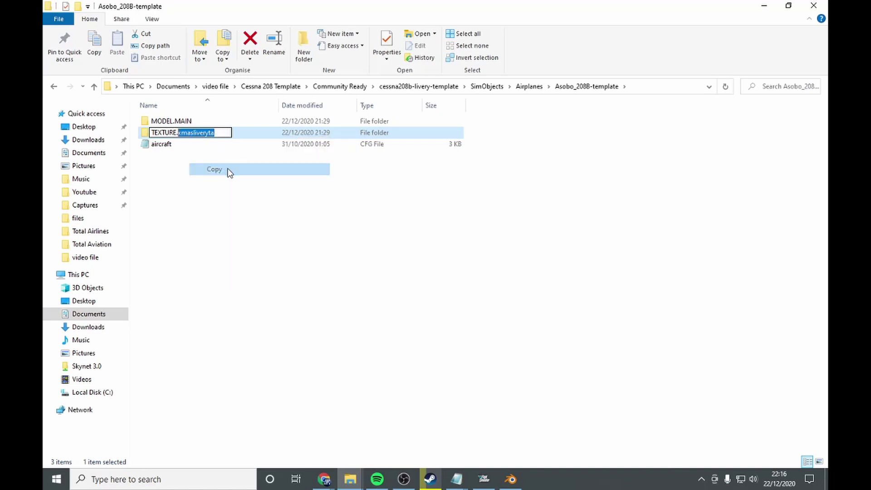
left_click(169, 179)
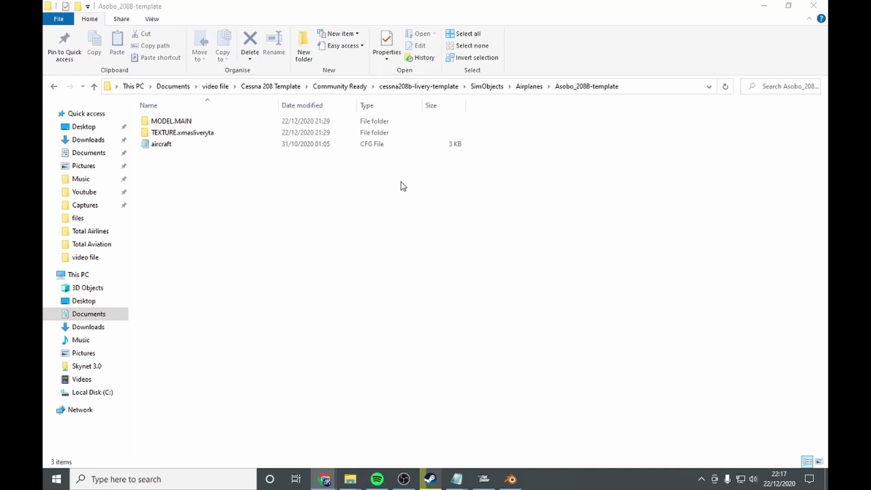
- In aircraft.cfg, replace TEMPLATE with xmasliveryta on both the title and texture lines
double_click(227, 144)
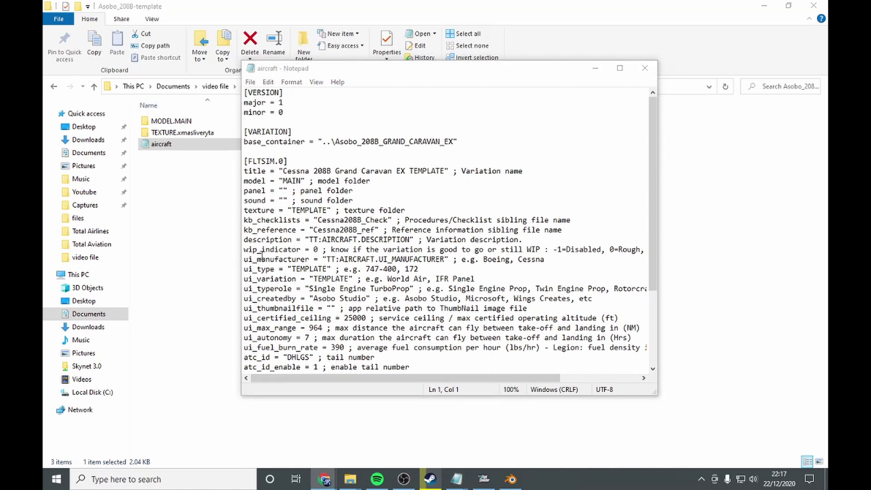
scroll(364, 236, "down", 2)
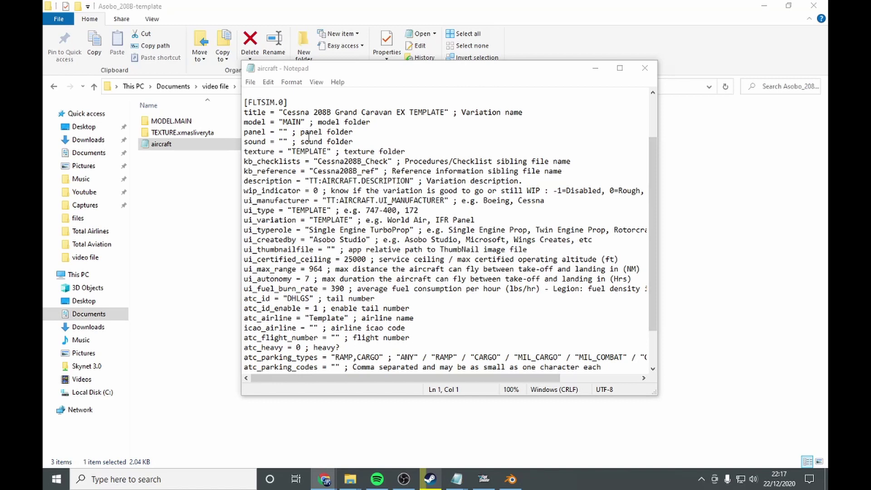
double_click(426, 112)
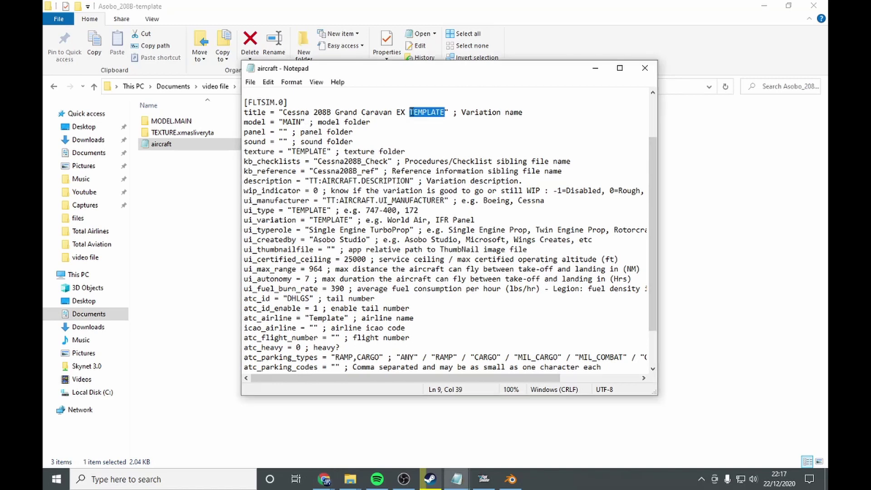
key("ctrl+v")
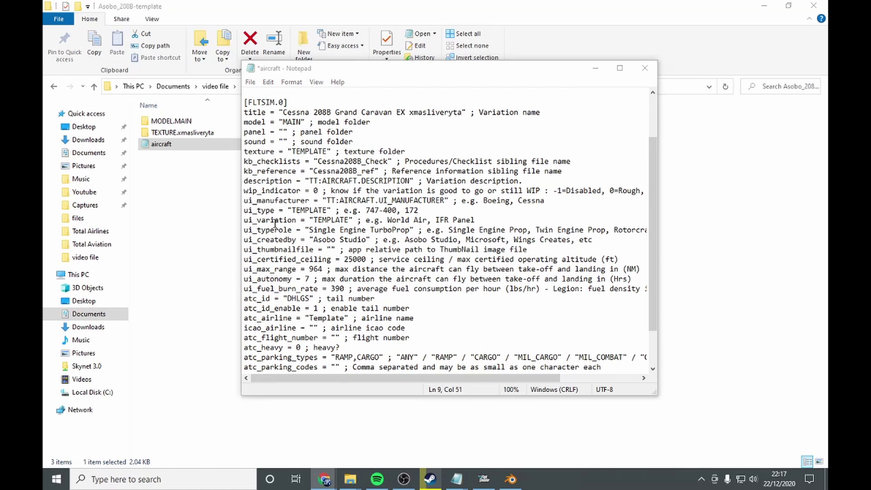
left_click_drag(325, 152, 292, 151)
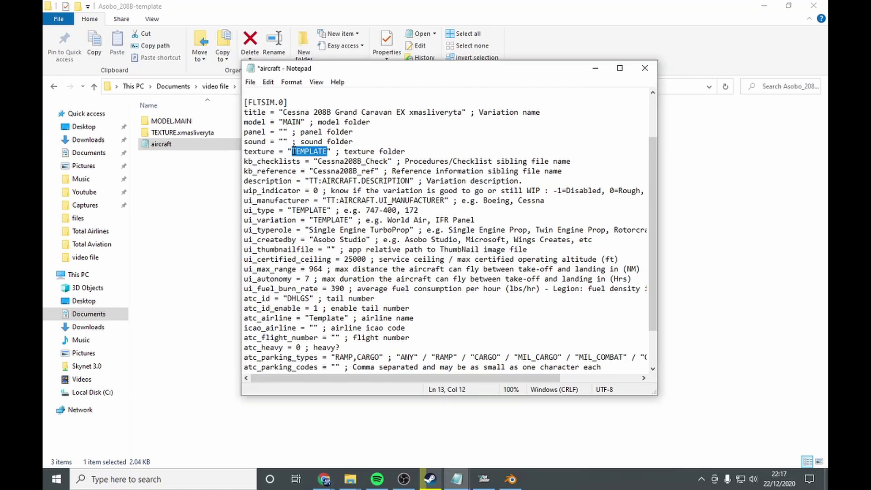
key("ctrl+v")
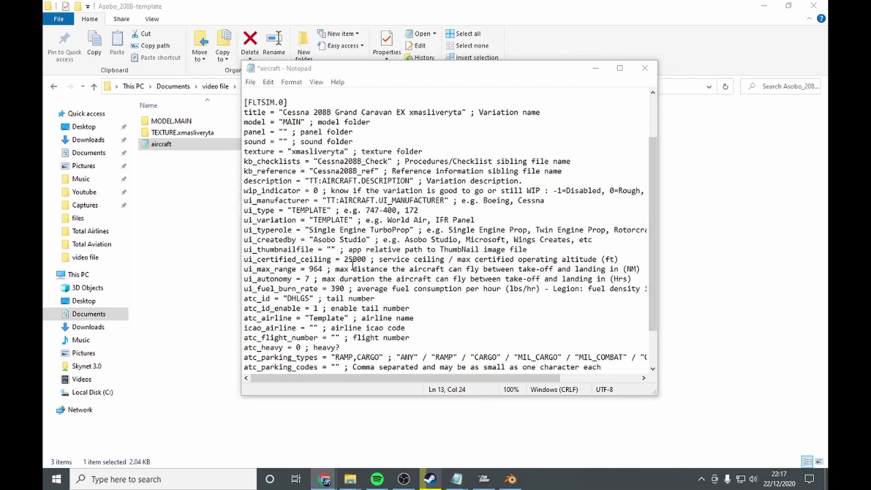
scroll(353, 265, "down", 1)
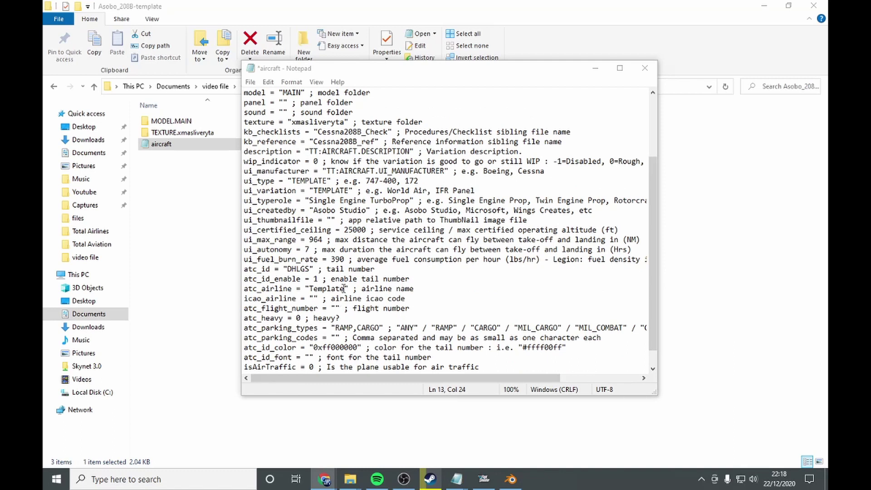
- Replace Template with TA in atc_airline and set ui_variation to ta in aircraft.cfg
left_click_drag(344, 289, 310, 289)
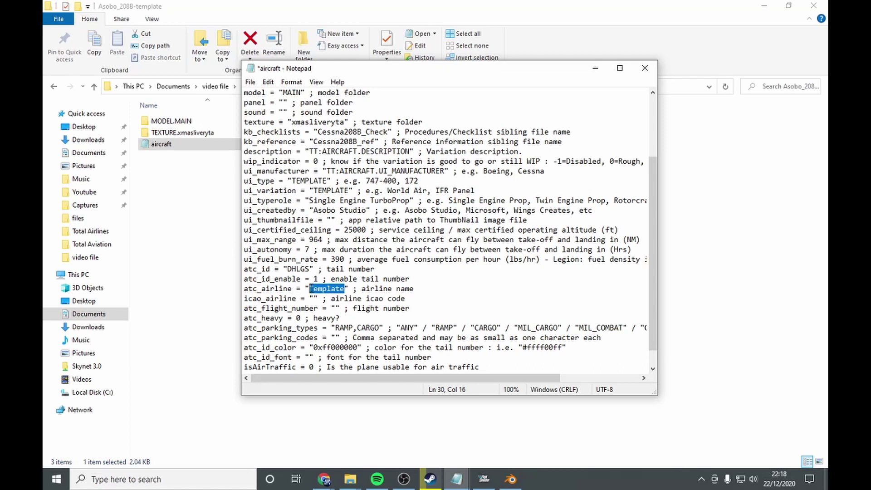
left_click(324, 479)
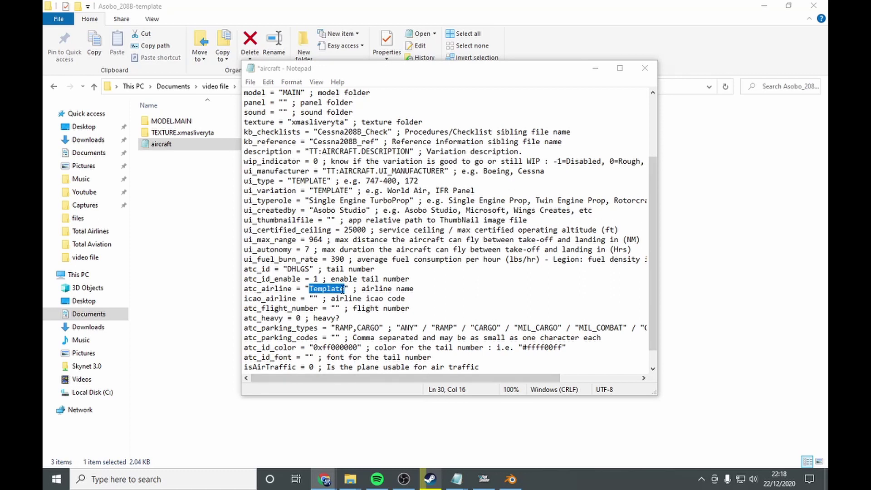
left_click(345, 289)
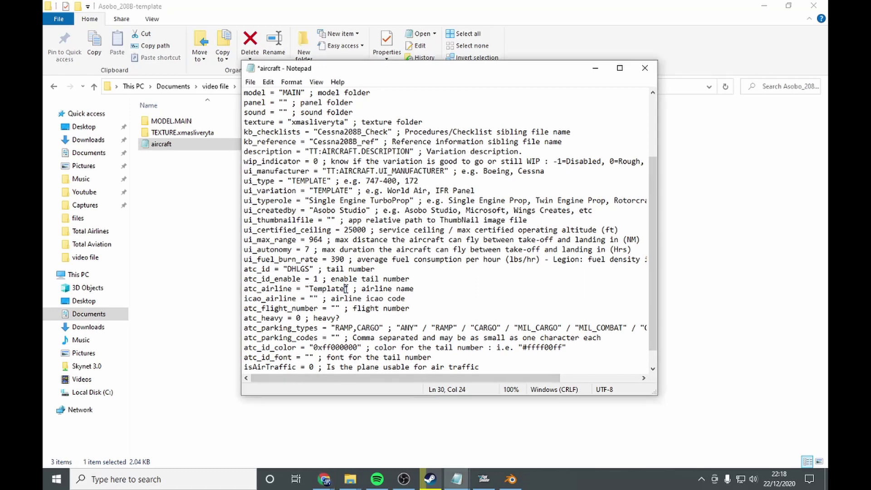
key("BackSpace")
key("BackSpace")
key("BackSpace")
key("BackSpace")
key("BackSpace")
key("BackSpace")
key("BackSpace")
key("BackSpace")
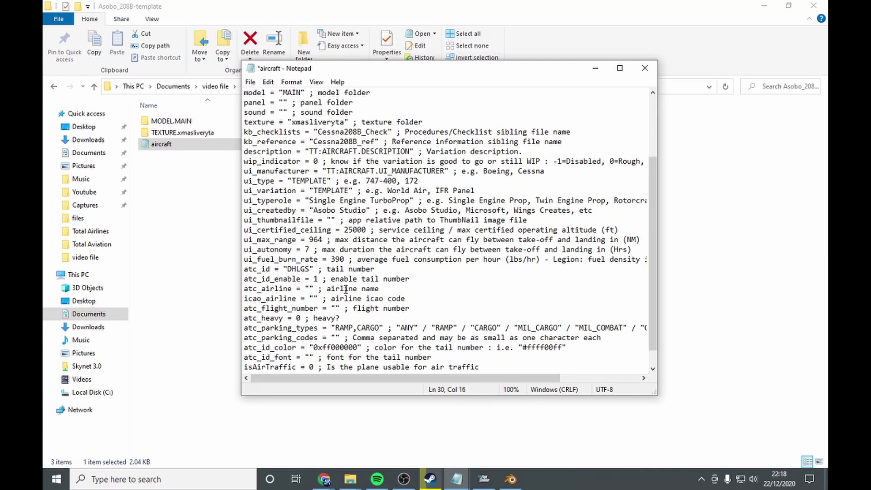
type("TA")
scroll(275, 170, "down", 1)
left_click_drag(349, 171, 313, 170)
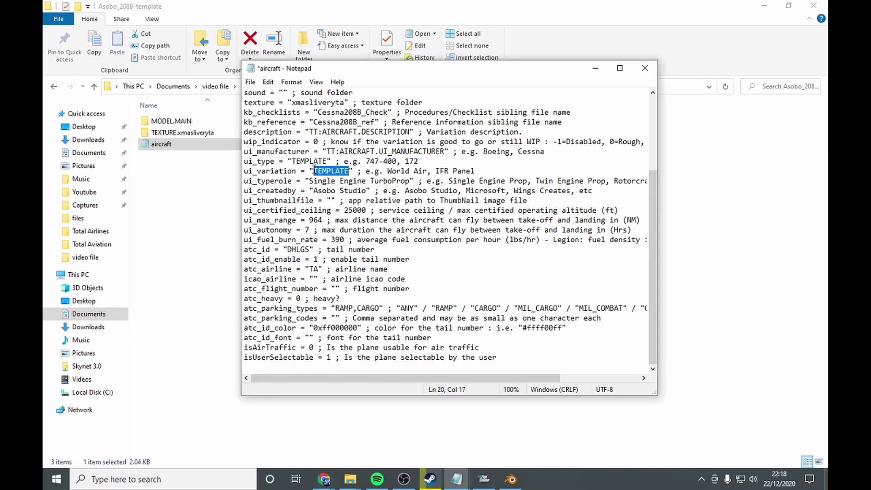
key("ctrl+v")
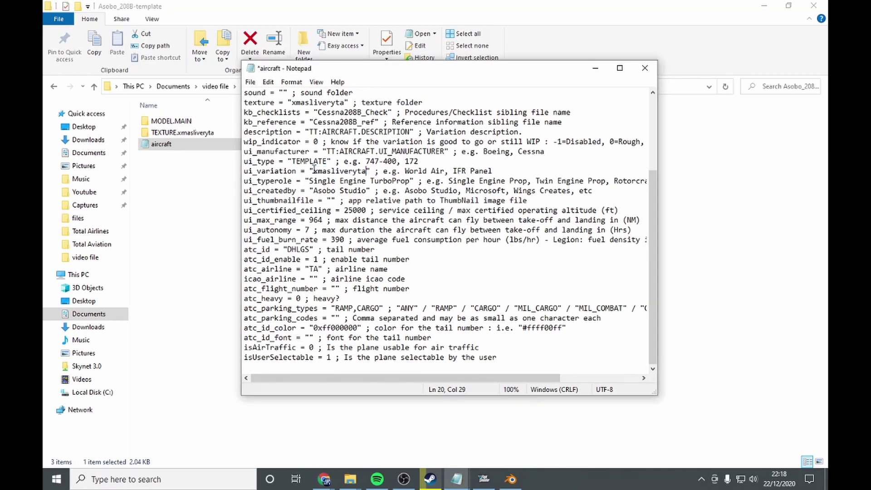
key("alt+Tab")
key("alt+Tab")
key("ctrl+z")
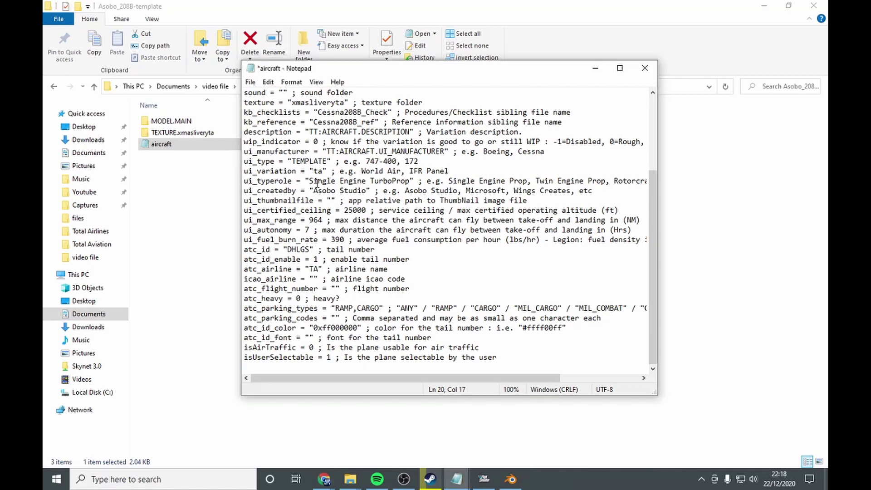
key("alt+Tab")
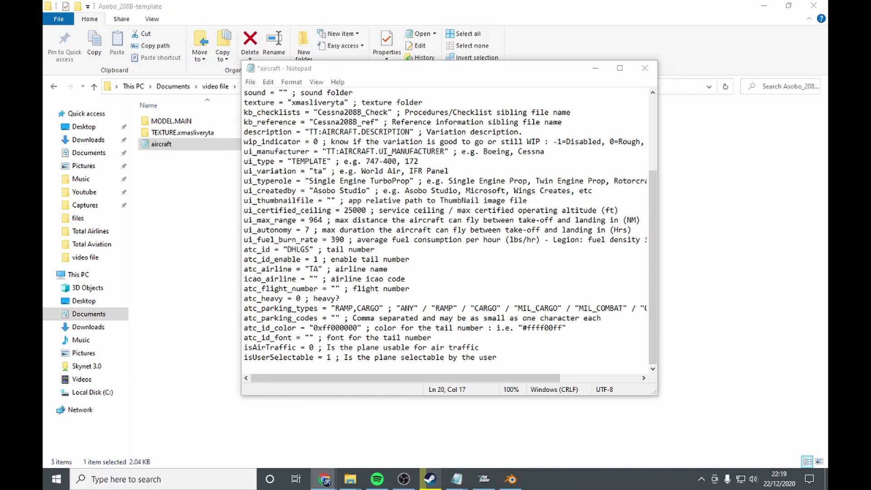
- Save aircraft.cfg and close Notepad
left_click(250, 82)
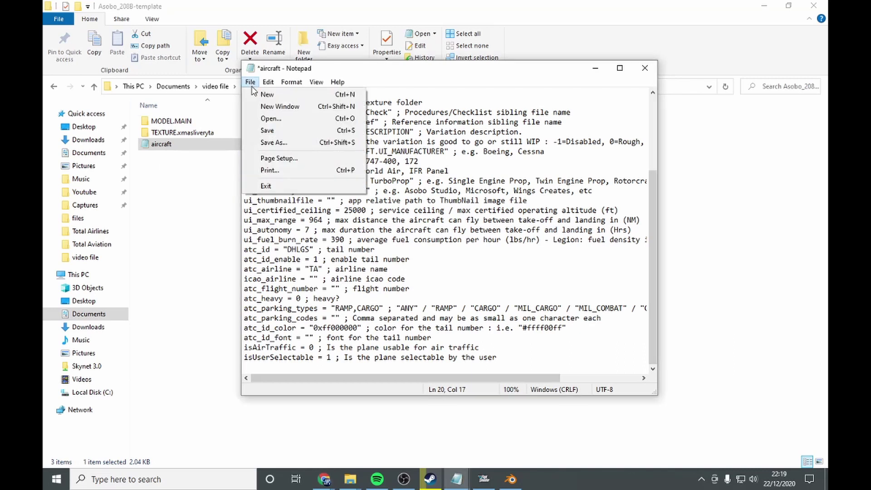
left_click(271, 131)
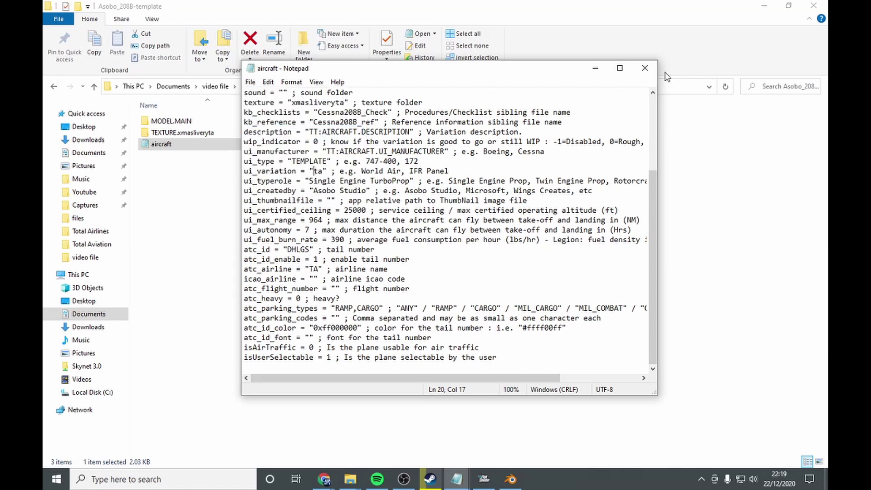
left_click(644, 68)
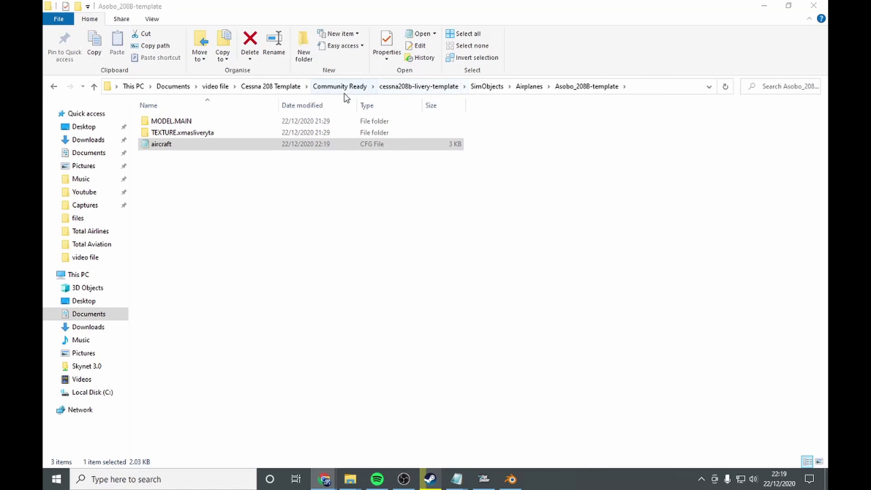
- Open layout.json and replace template/TEMPLATE with xmasliveryta in the paths on lines 4–29
left_click(417, 90)
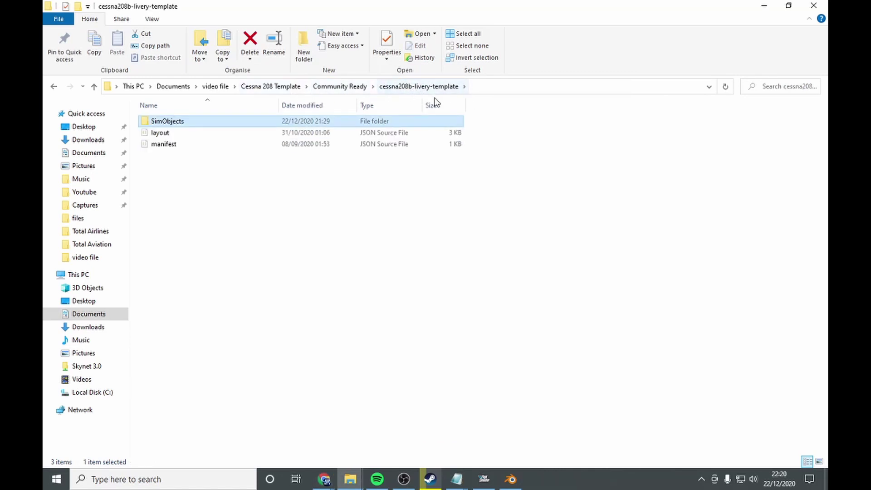
double_click(206, 134)
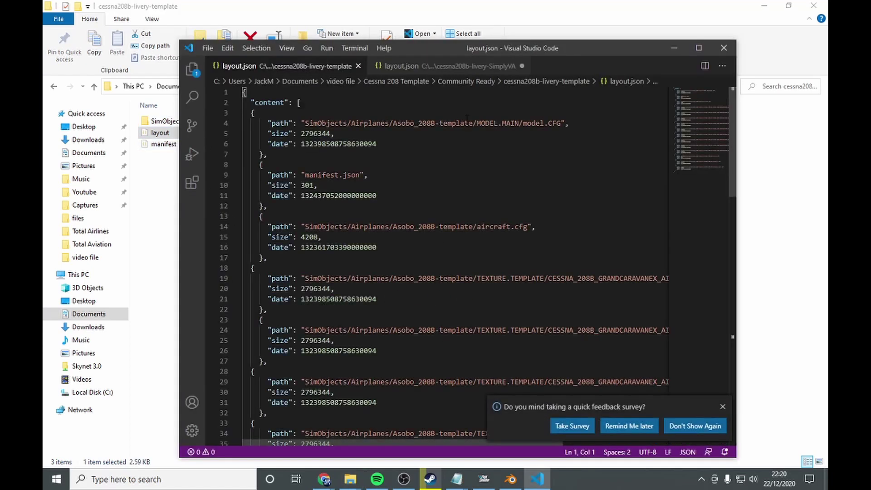
left_click_drag(472, 123, 439, 123)
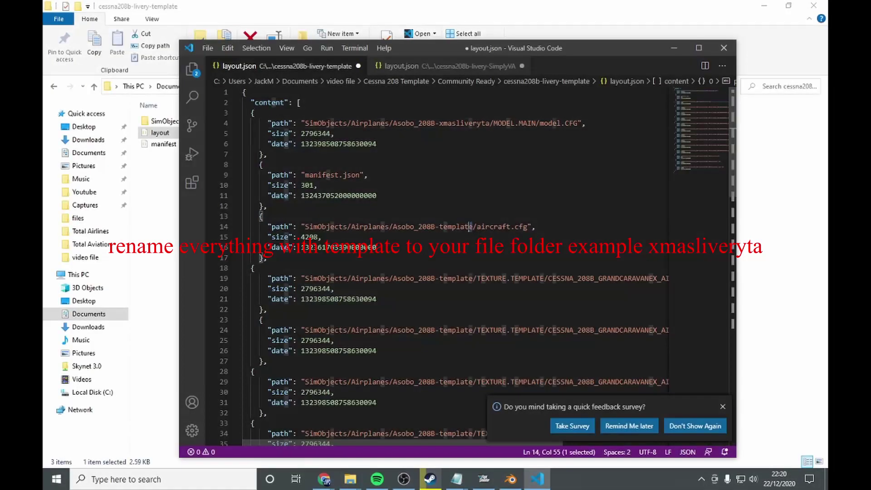
left_click_drag(473, 226, 439, 227)
key("ctrl+v")
left_click_drag(473, 279, 439, 279)
key("ctrl+v")
left_click_drag(560, 278, 526, 279)
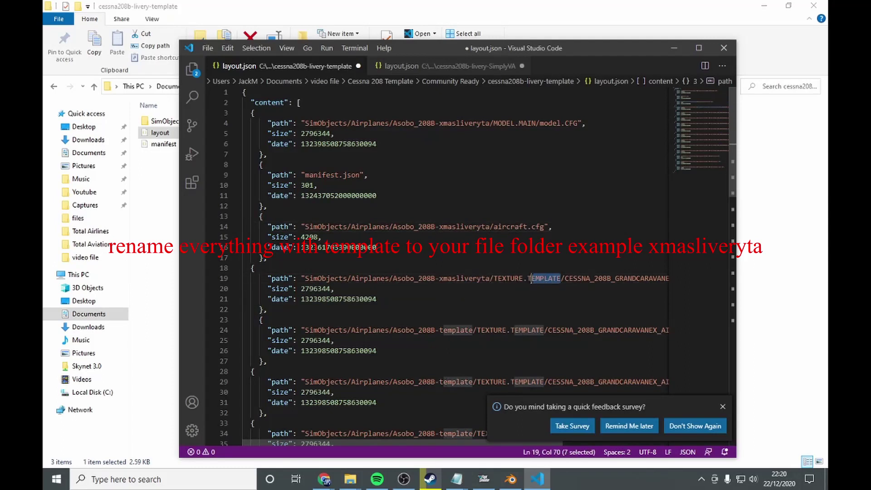
key("ctrl+v")
left_click_drag(545, 330, 439, 330)
key("ctrl+v")
key("ctrl+v")
scroll(454, 335, "down", 1)
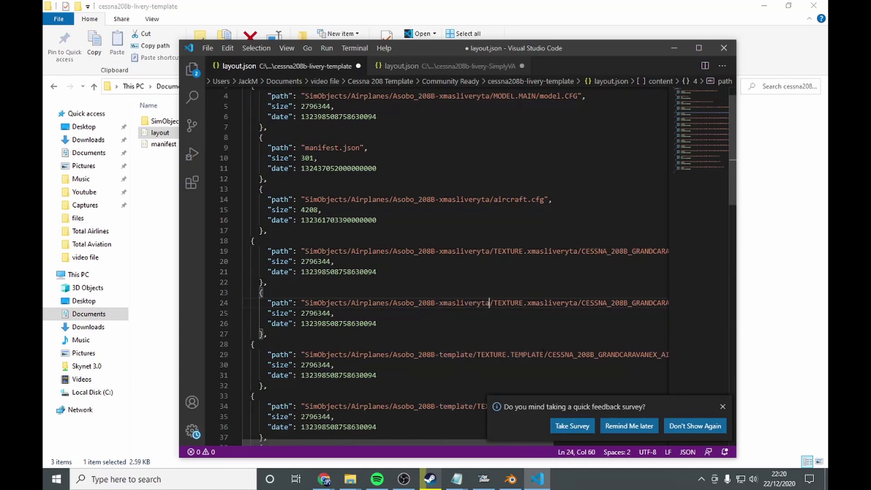
left_click_drag(544, 354, 439, 352)
key("ctrl+v")
key("ctrl+v")
scroll(479, 360, "down", 2)
- Replace template and TEMPLATE with xmasliveryta in the paths on lines 34–54
key("ctrl+v")
left_click_drag(561, 352, 527, 352)
key("ctrl+v")
scroll(501, 376, "down", 2)
left_click_drag(473, 349, 440, 349)
key("ctrl+v")
left_click_drag(562, 348, 527, 349)
key("ctrl+v")
scroll(527, 359, "down", 1)
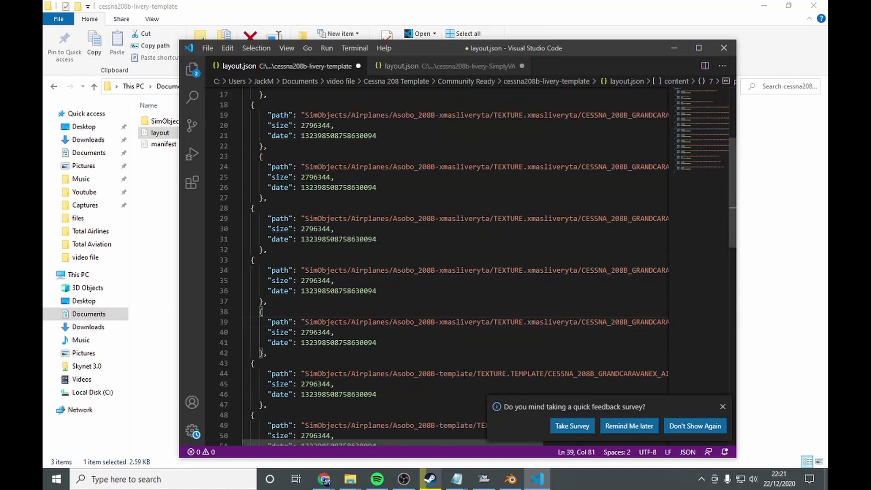
left_click_drag(475, 373, 440, 373)
type("xmasliveryta")
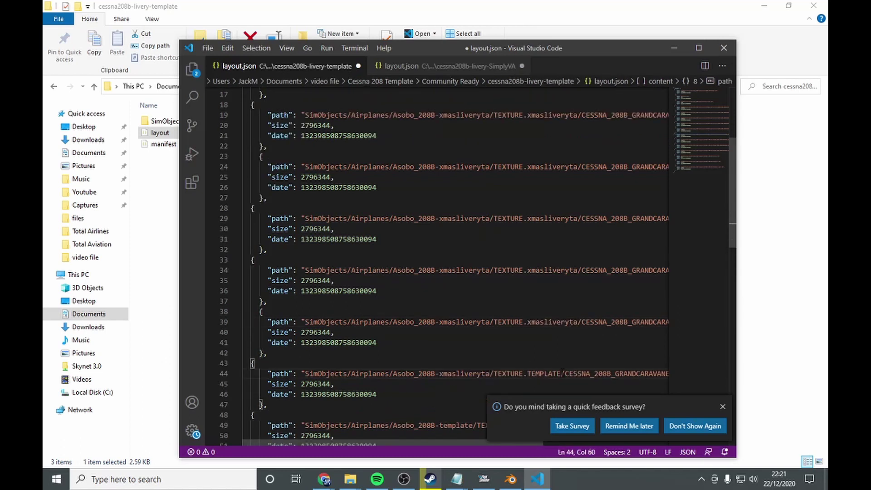
left_click_drag(561, 374, 439, 368)
type("xmasliveryta")
scroll(528, 372, "down", 2)
type("xmasliveryta")
type("xmasliveryta")
scroll(443, 370, "down", 2)
type("xmasliveryta")
left_click_drag(561, 368, 529, 368)
type("xmasliveryta")
scroll(528, 372, "down", 1)
left_click_drag(474, 393, 439, 393)
type("xmasliveryta")
scroll(547, 398, "down", 1)
left_click_drag(561, 366, 528, 365)
- Replace the remaining template entries on lines 59–74 with xmasliveryta and save layout.json
type("xmasliveryta")
scroll(471, 362, "down", 3)
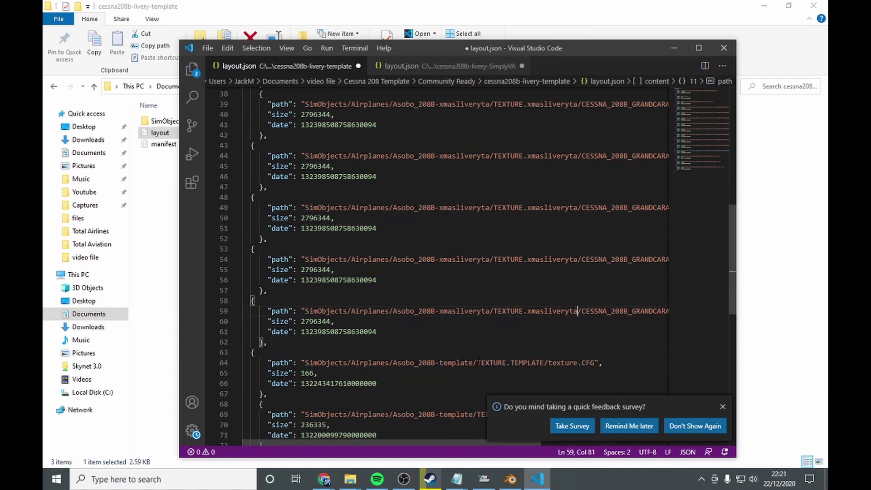
left_click_drag(472, 363, 438, 362)
type("xmasliveryta")
left_click_drag(562, 362, 527, 362)
type("xmasliveryta")
scroll(518, 354, "down", 2)
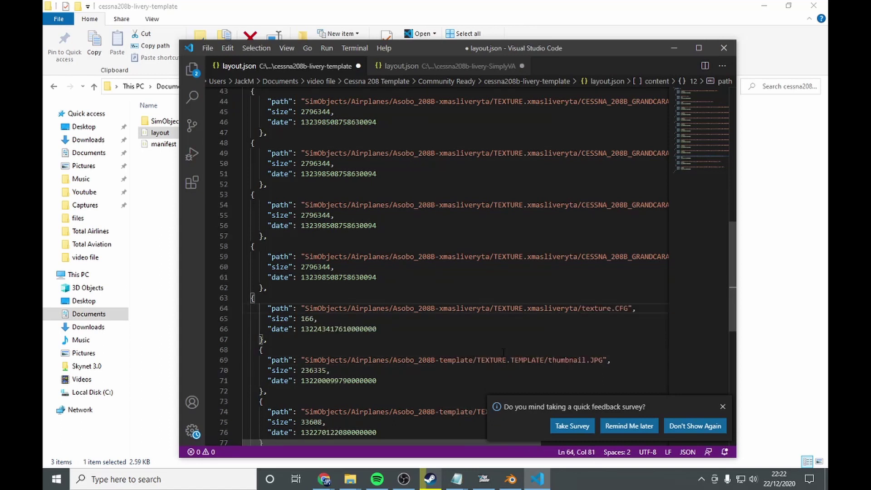
left_click_drag(472, 359, 438, 360)
type("xmasliveryta")
left_click_drag(561, 360, 527, 360)
type("xmasliveryta")
scroll(528, 360, "down", 1)
left_click_drag(472, 384, 438, 384)
type("xmasliveryta")
left_click_drag(561, 384, 528, 384)
type("xmasliveryta")
scroll(499, 385, "down", 2)
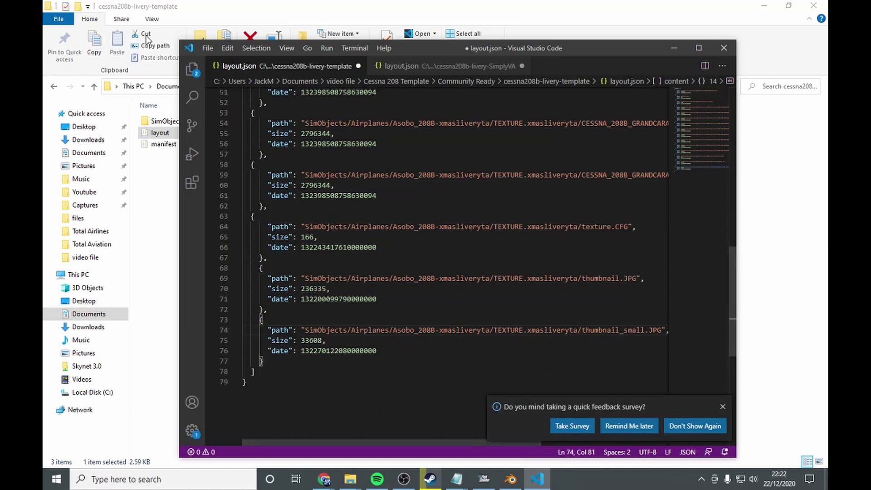
left_click(207, 49)
left_click(227, 196)
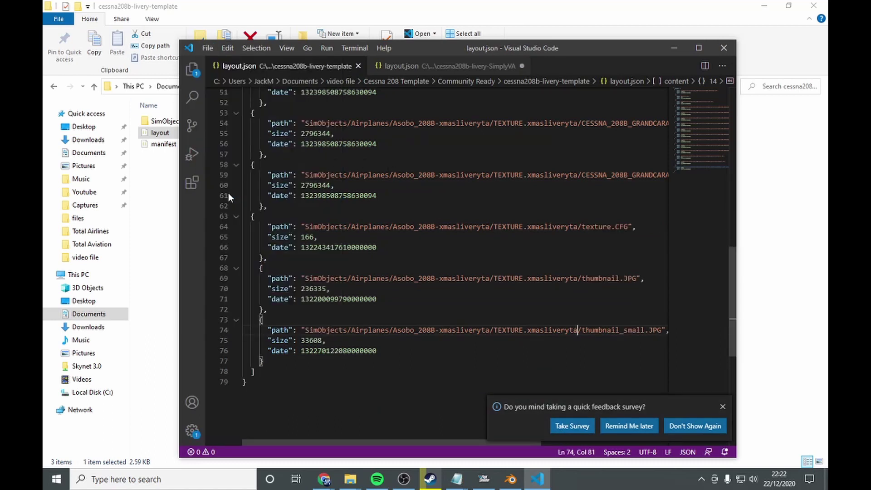
- Close VS Code, rename cessna208b-livery-template to cessna208b-livery-xmasliveryta, and open it
left_click(724, 47)
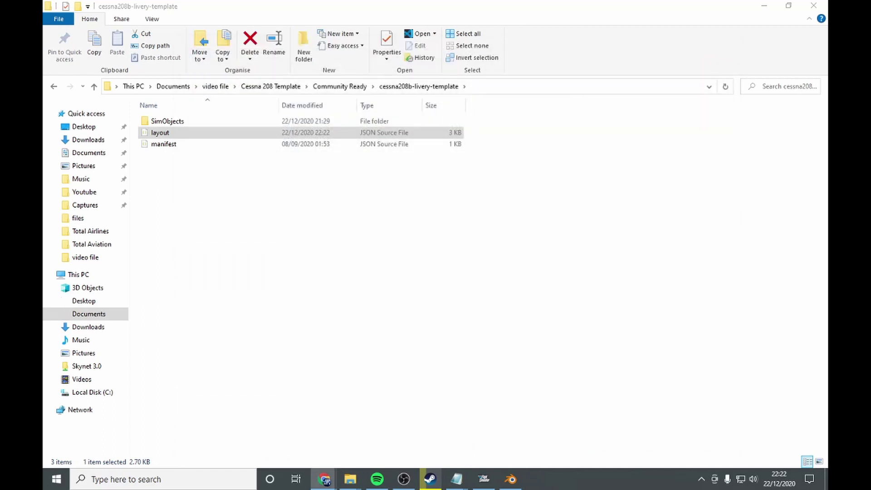
key("alt+Up")
key("F2")
left_click(233, 121)
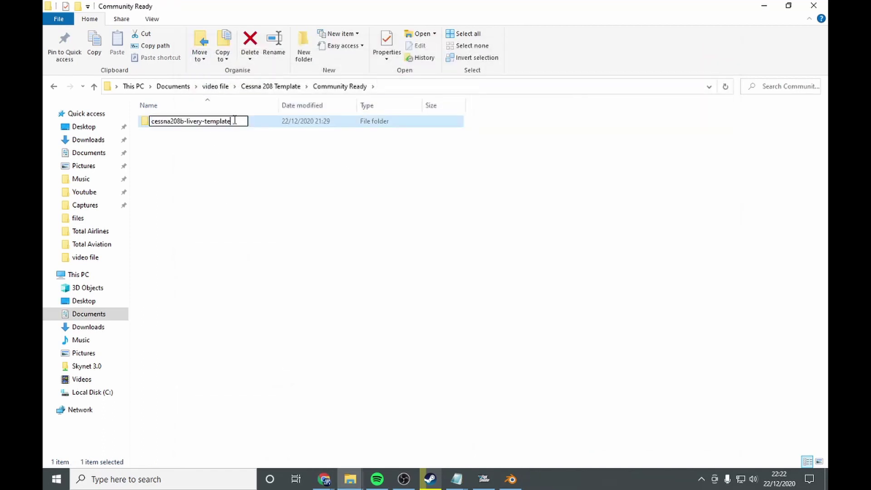
left_click_drag(233, 122, 206, 118)
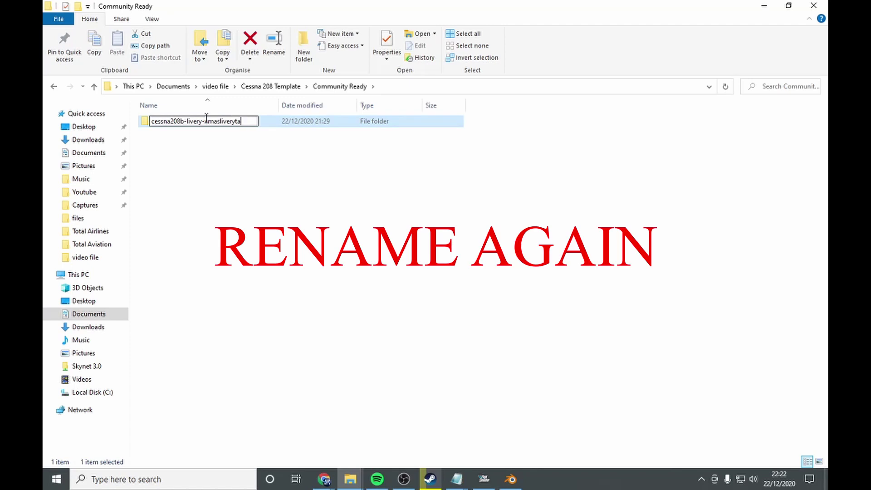
left_click(254, 161)
double_click(268, 126)
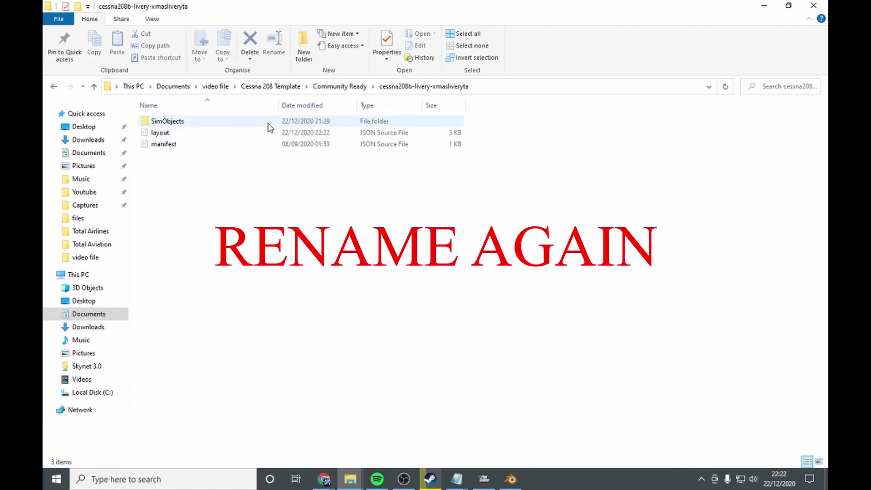
double_click(268, 126)
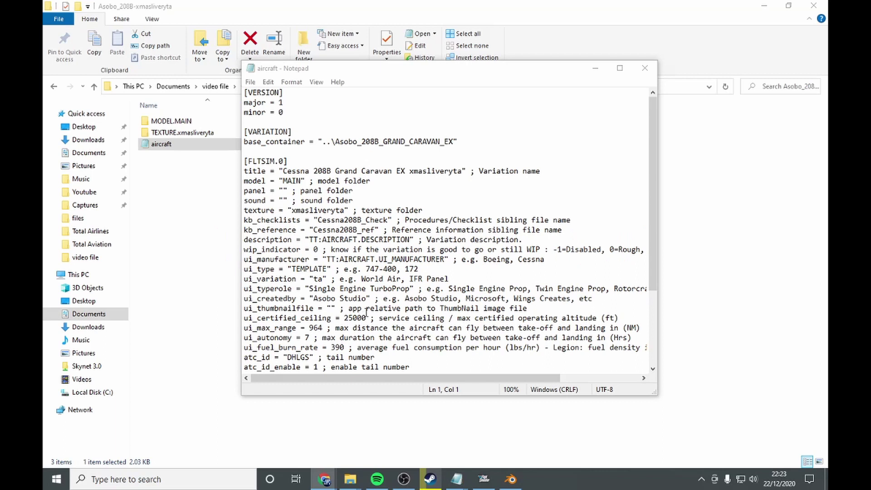
- Set the creator in aircraft.cfg to TotalAviation and save the file
scroll(372, 304, "down", 1)
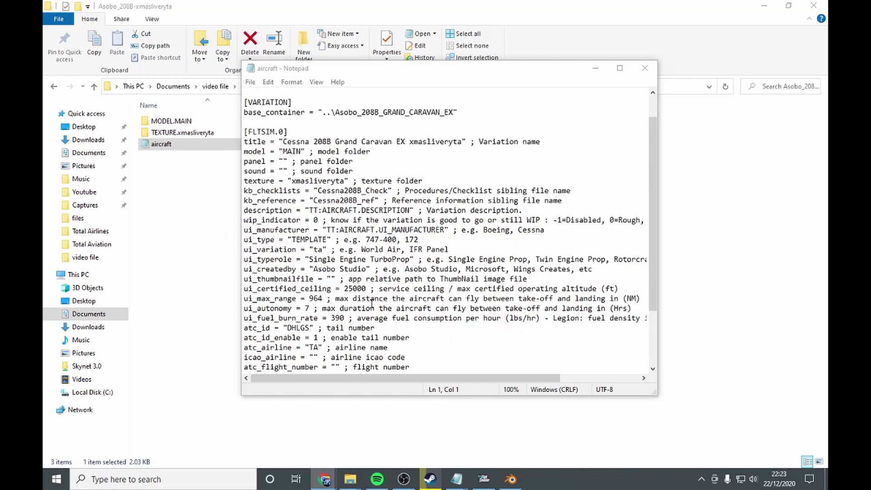
scroll(372, 303, "down", 3)
left_click_drag(367, 190, 314, 190)
type("TotalA")
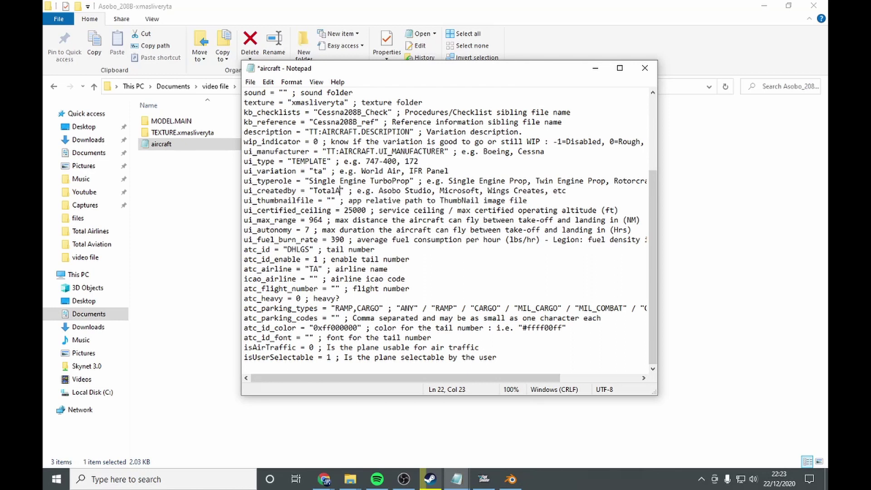
type("viation")
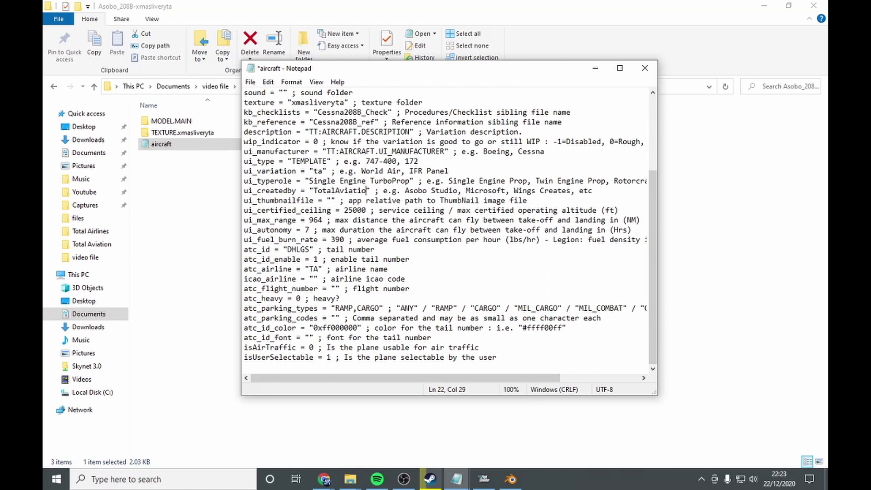
left_click(250, 81)
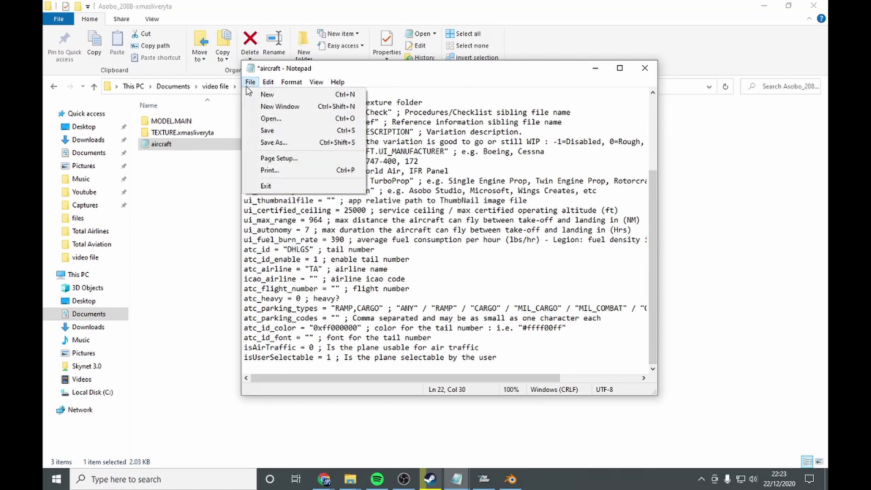
left_click(276, 131)
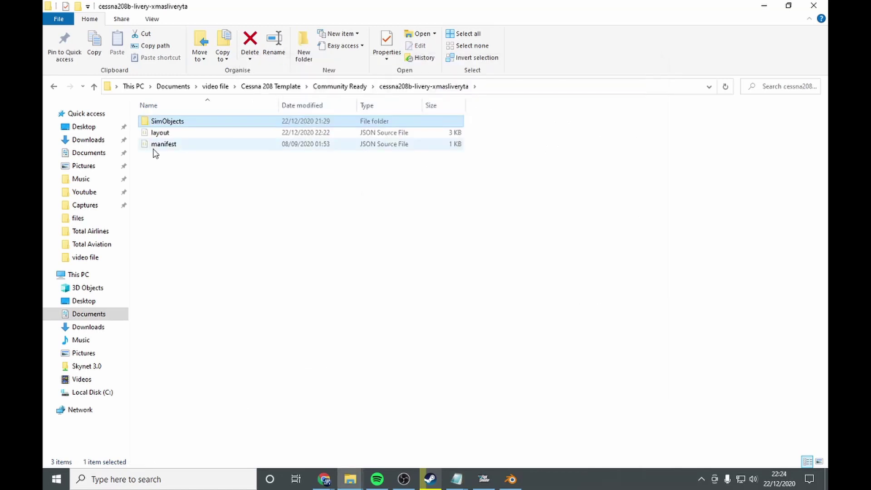
- In manifest.json, set the title to xmasliveryta and the creator to TotalAviation
double_click(180, 145)
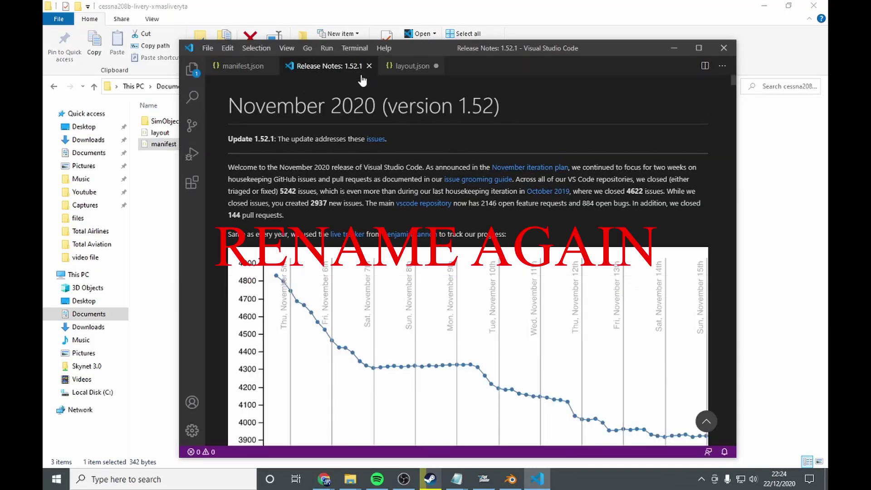
left_click(369, 66)
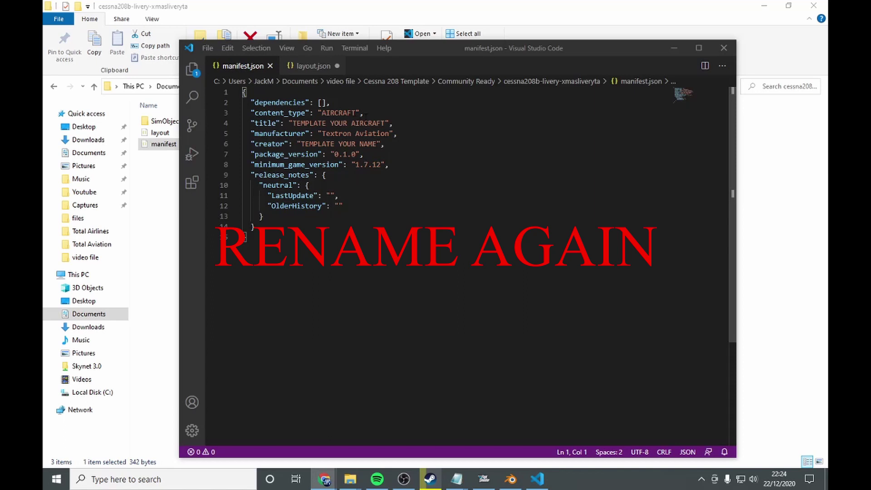
left_click_drag(385, 122, 292, 123)
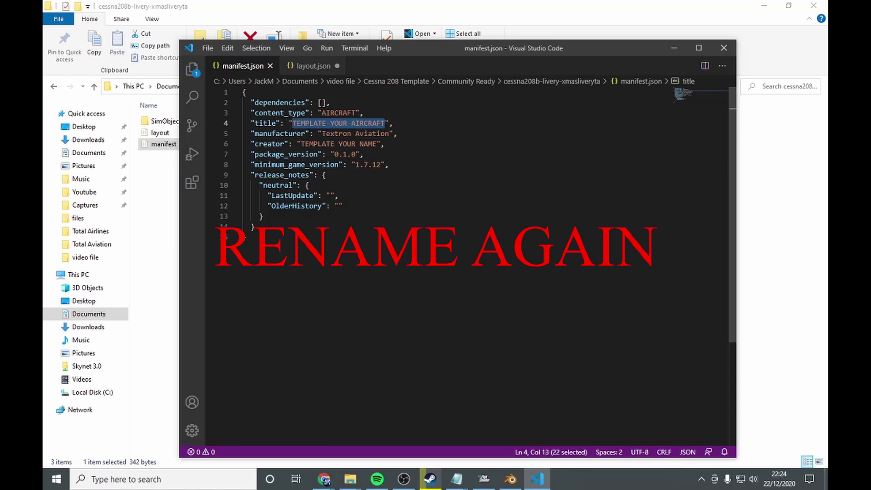
type("xmasliveryta")
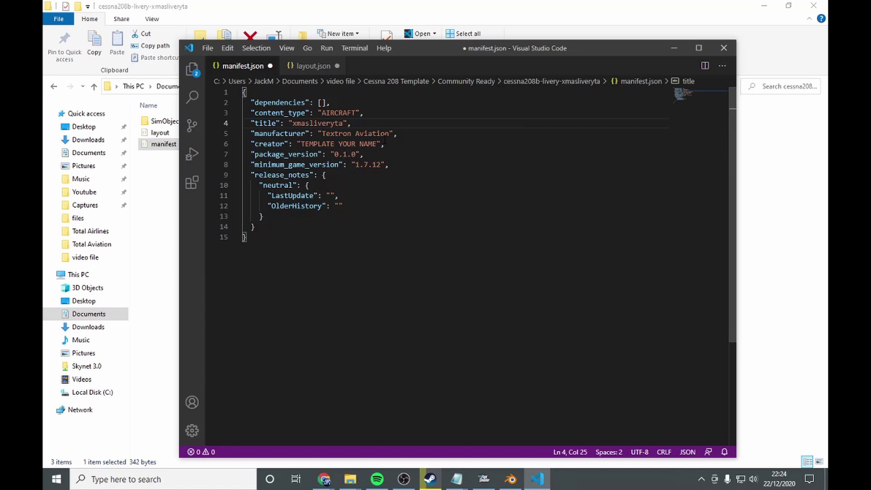
left_click_drag(377, 144, 301, 144)
type("T")
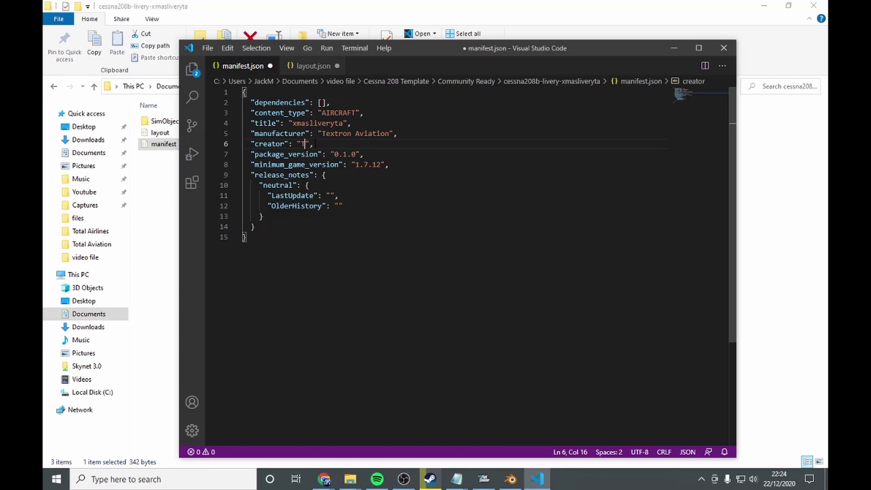
type("otal")
key("BackSpace")
type("Aviation")
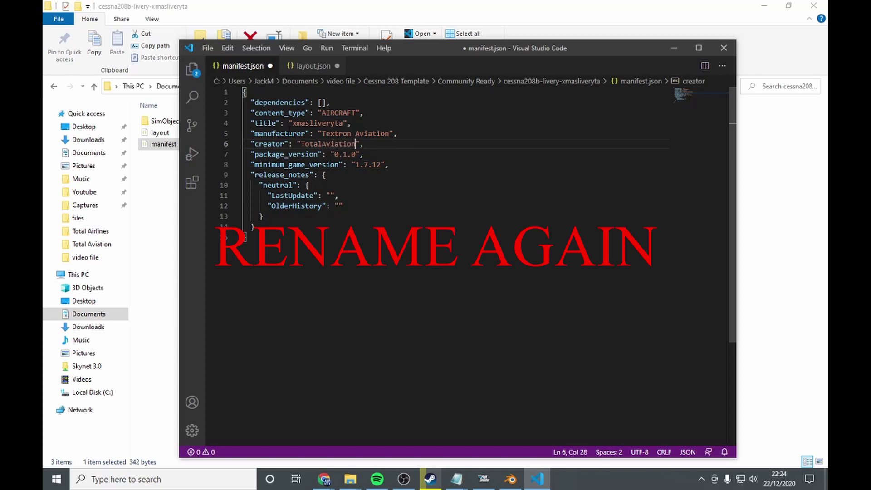
- Save manifest.json and close Visual Studio Code
left_click(207, 48)
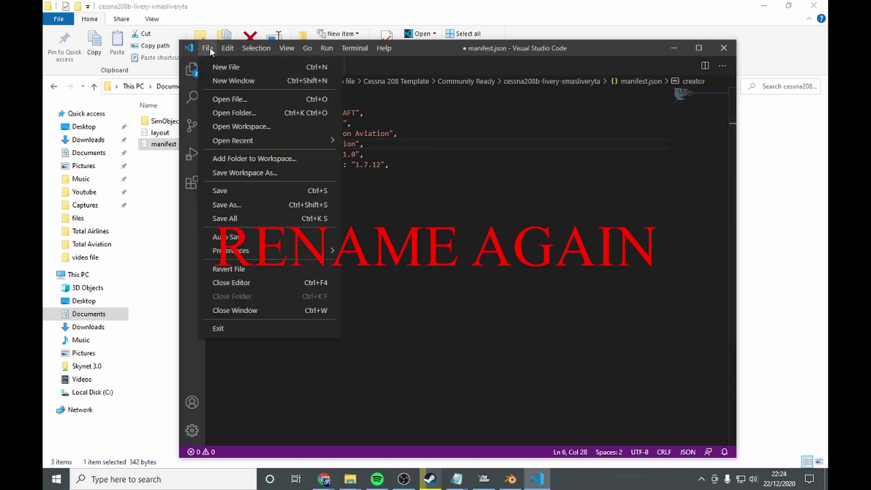
left_click(239, 190)
left_click(724, 48)
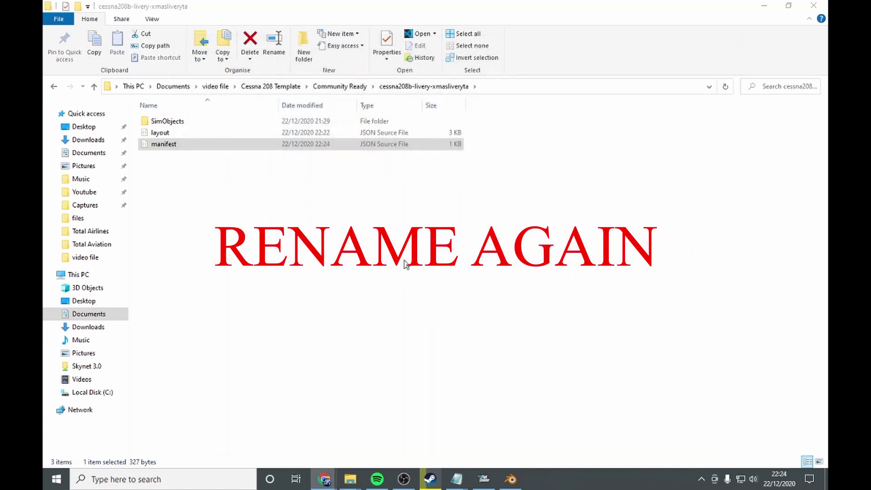
- Bring File Explorer forward at the Documents > video file folder
left_click(332, 263)
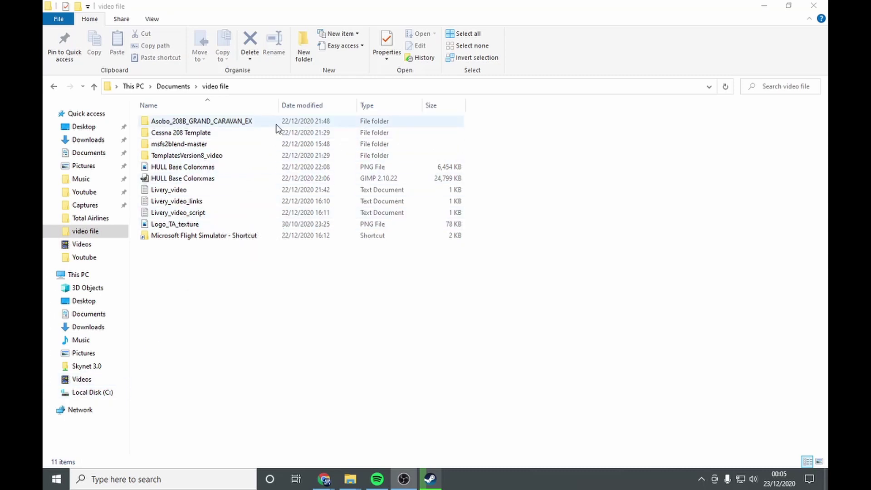
- Copy cessna208b-livery-xmasliveryta from Cessna 208 Template > Community Ready
double_click(262, 133)
double_click(168, 136)
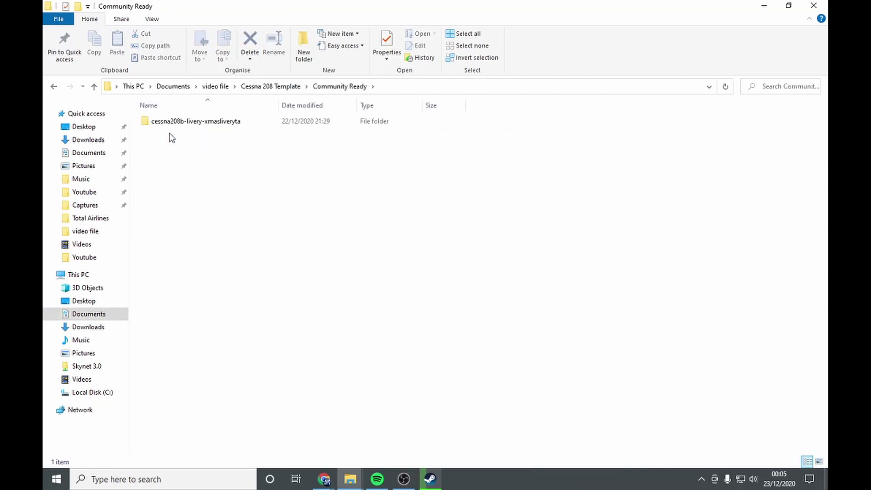
left_click(220, 127)
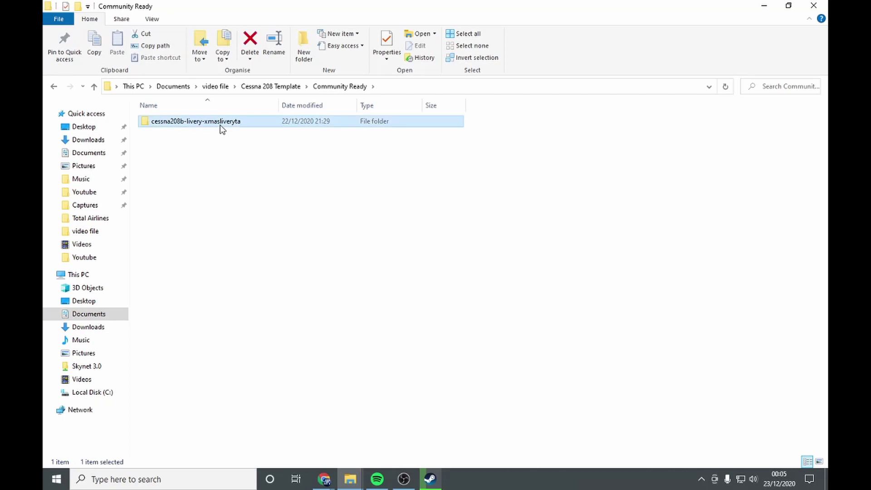
right_click(221, 129)
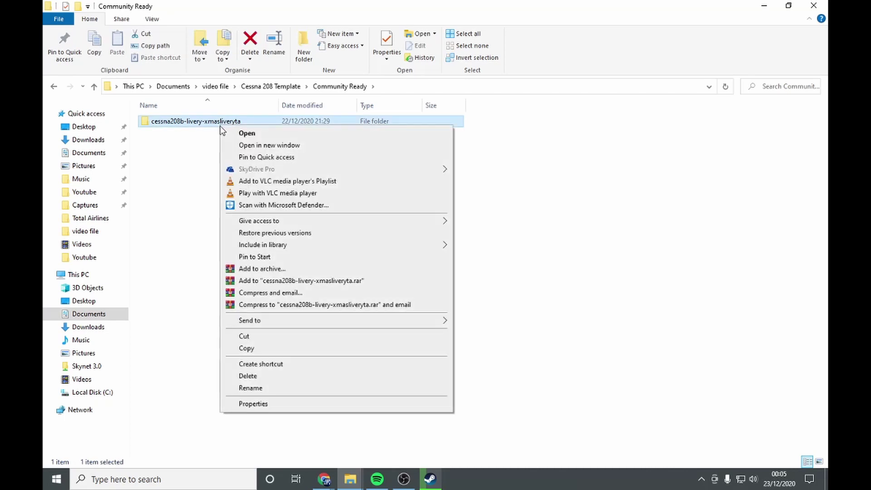
left_click(257, 351)
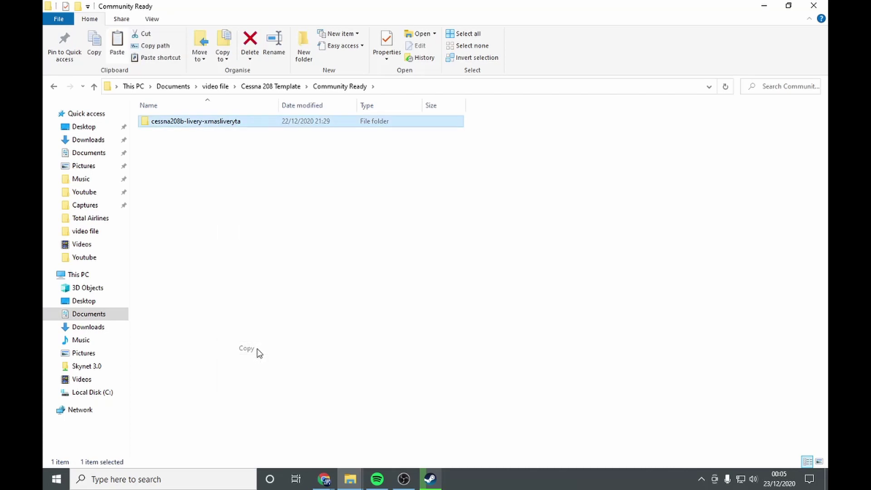
- Paste the livery package into the Microsoft Flight Simulator Community folder
left_click(216, 87)
double_click(239, 234)
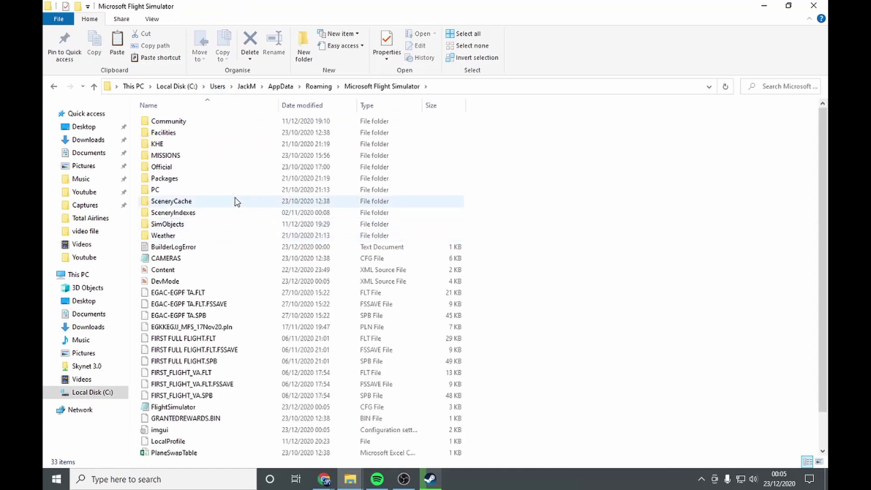
double_click(204, 122)
right_click(253, 411)
left_click(282, 330)
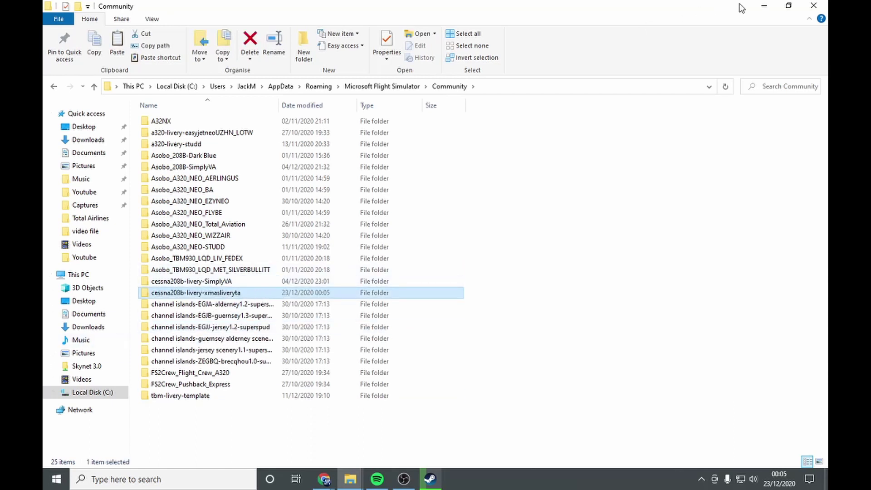
- Launch Microsoft Flight Simulator and choose the Textron Aviation Simplyconnect Caravan in My Hangar
left_click(758, 9)
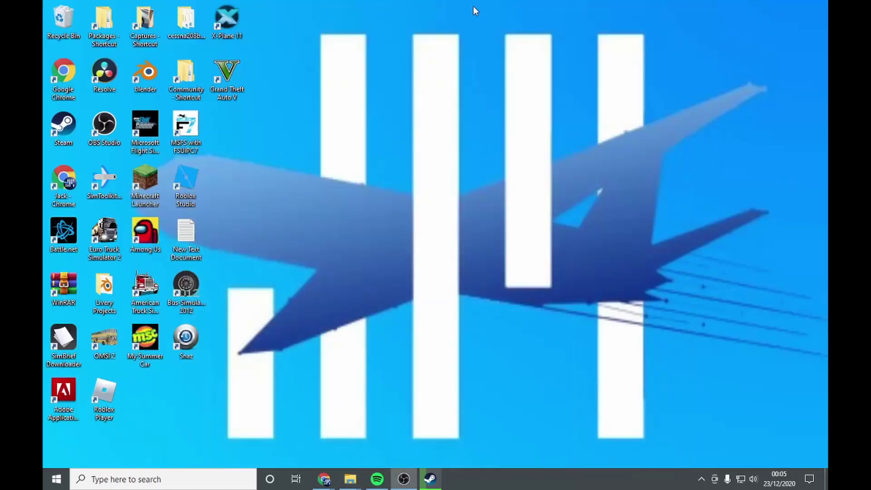
double_click(152, 125)
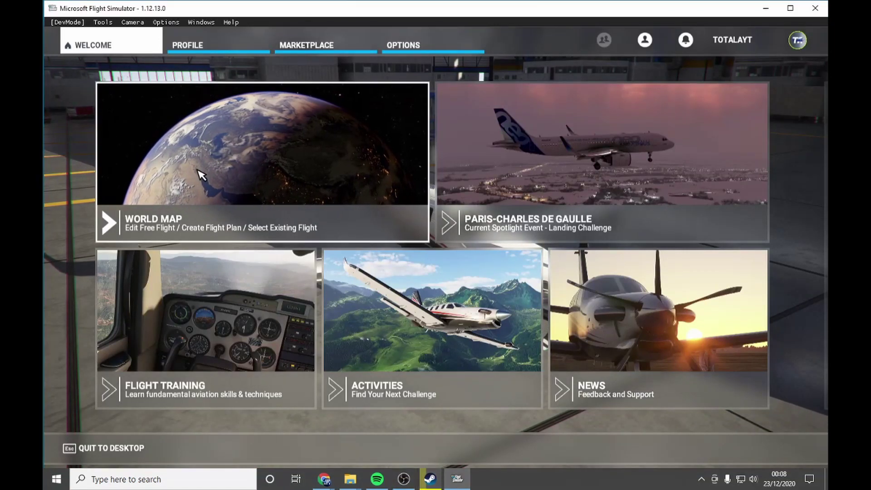
left_click(230, 49)
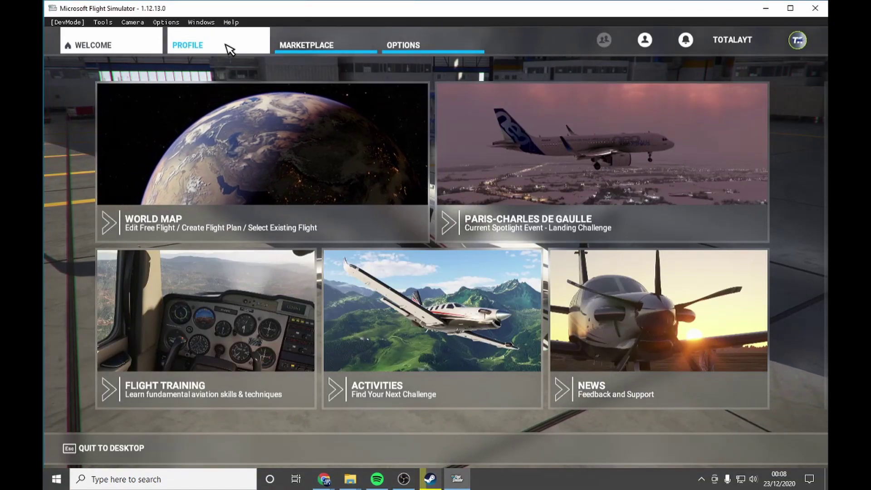
left_click(387, 212)
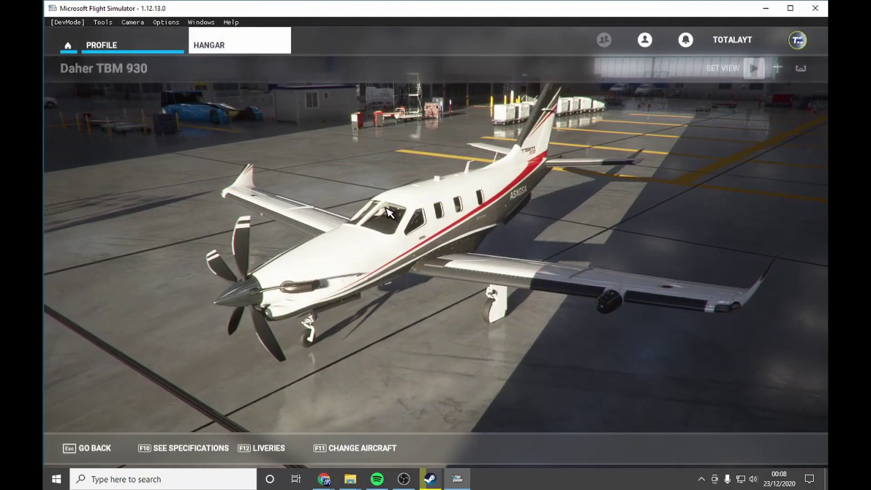
left_click(348, 449)
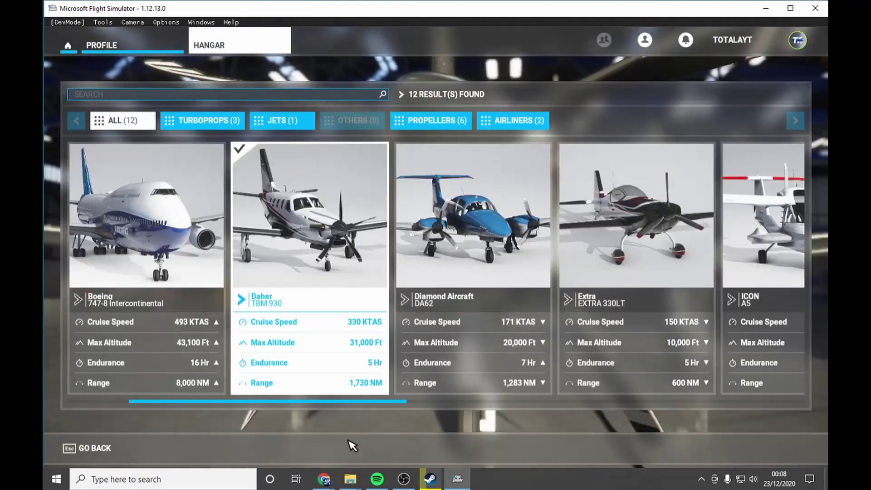
scroll(461, 284, "down", 2)
scroll(461, 285, "down", 5)
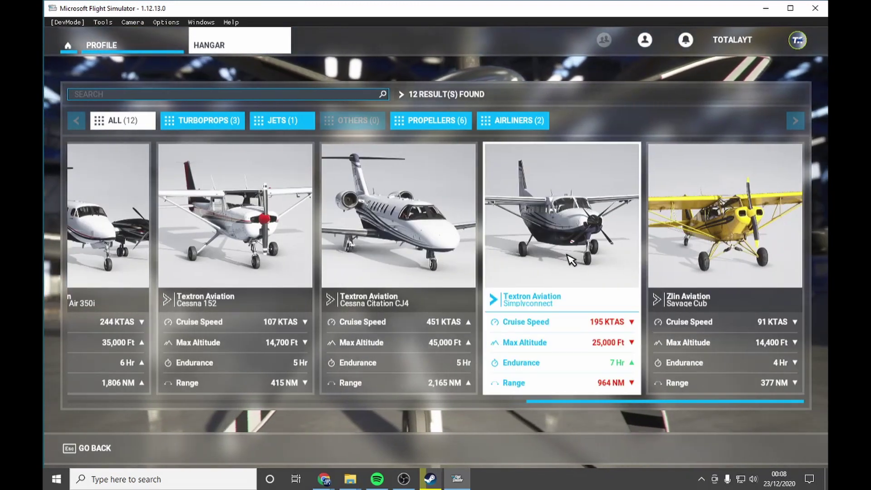
left_click(569, 258)
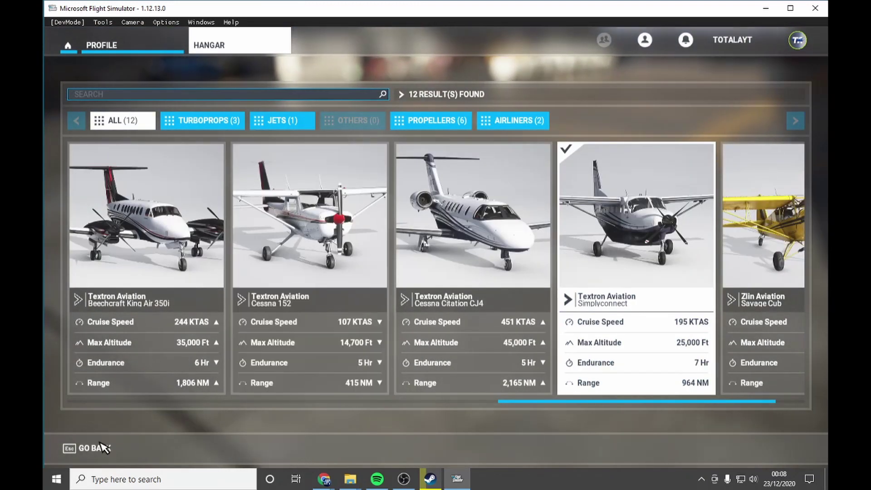
key("Escape")
- Apply the ta red-and-green Christmas livery to the Caravan from the Liveries list
left_click(267, 448)
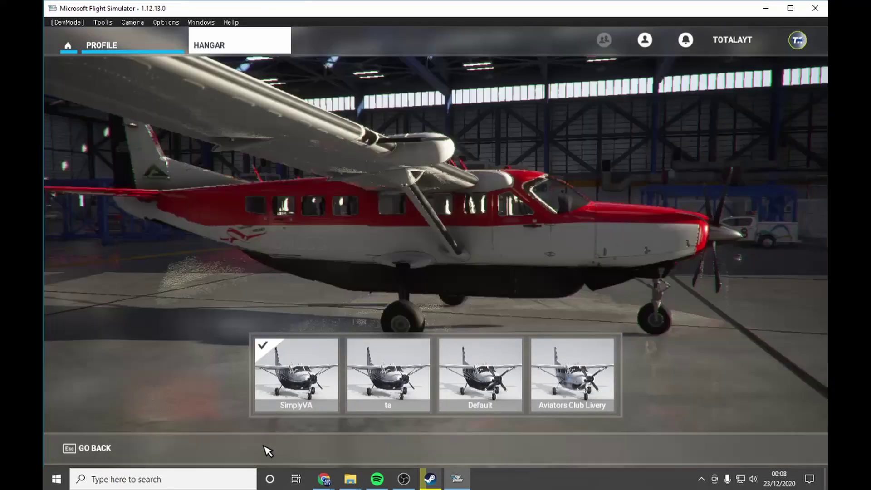
left_click(400, 401)
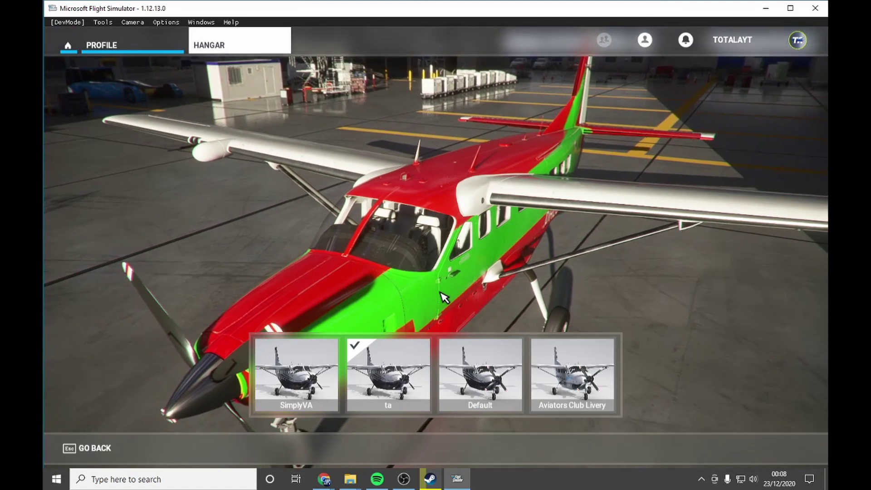
left_click(107, 448)
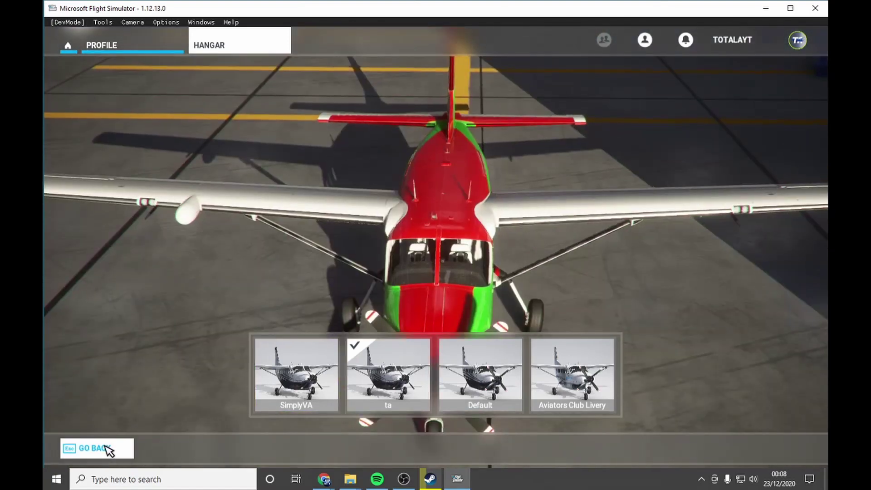